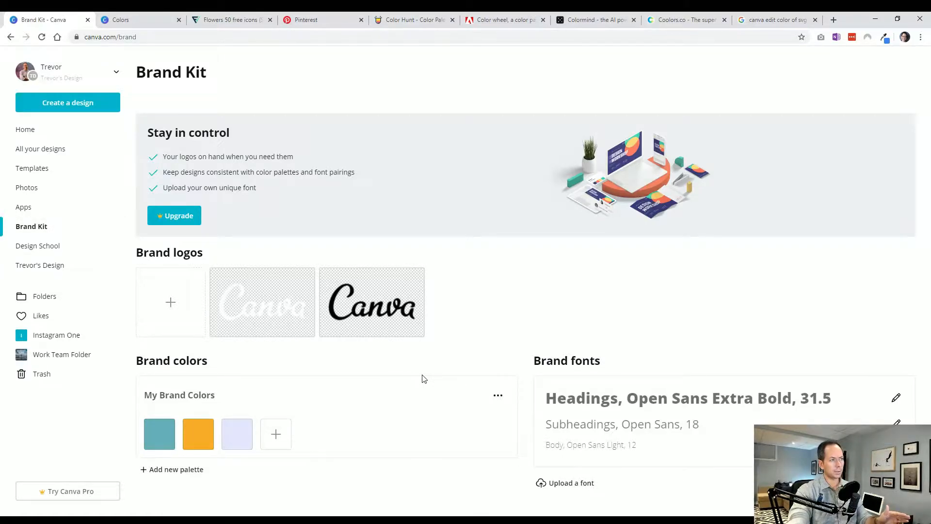
# Try to add a brand logo to the Brand Kit and dismiss the Canva Pro trial offer
pyautogui.click(175, 305)
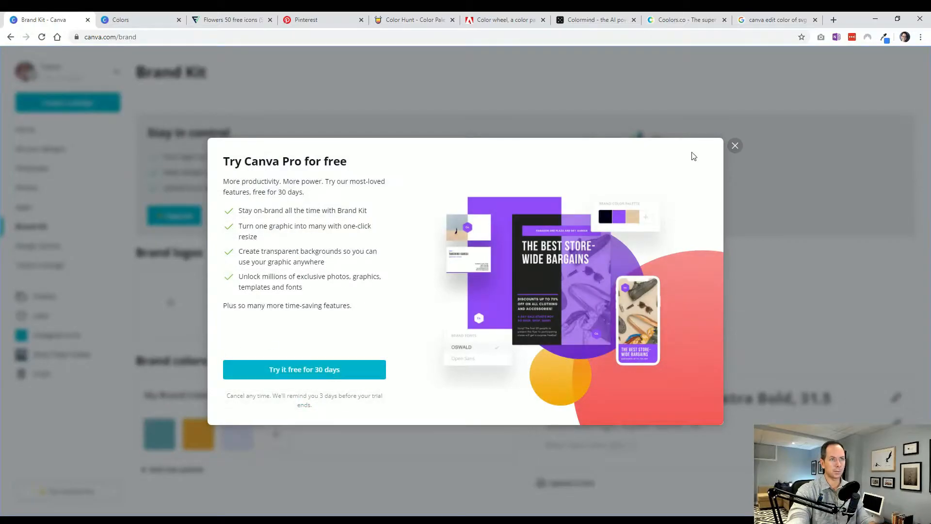
pyautogui.click(735, 146)
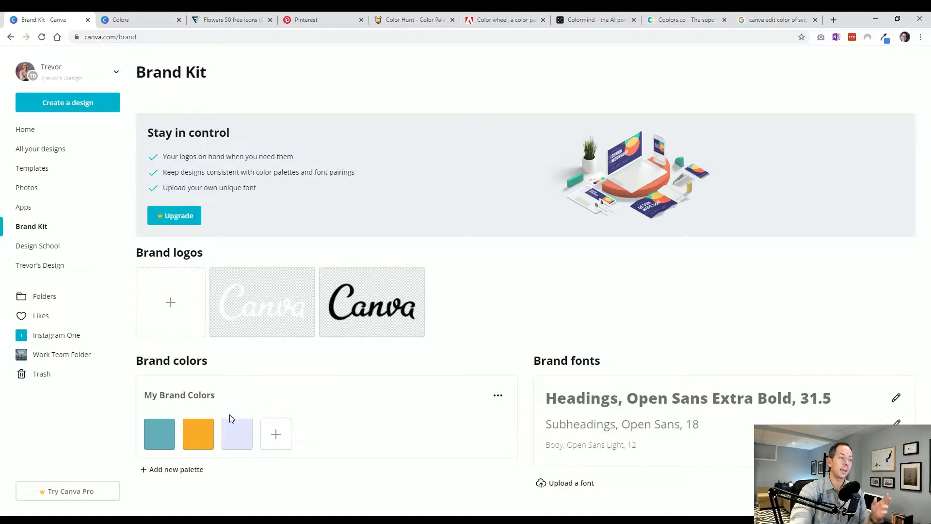
# In the Colors design, try each of the three brand colors and the dark navy document color on page 1's "using" text
pyautogui.click(143, 20)
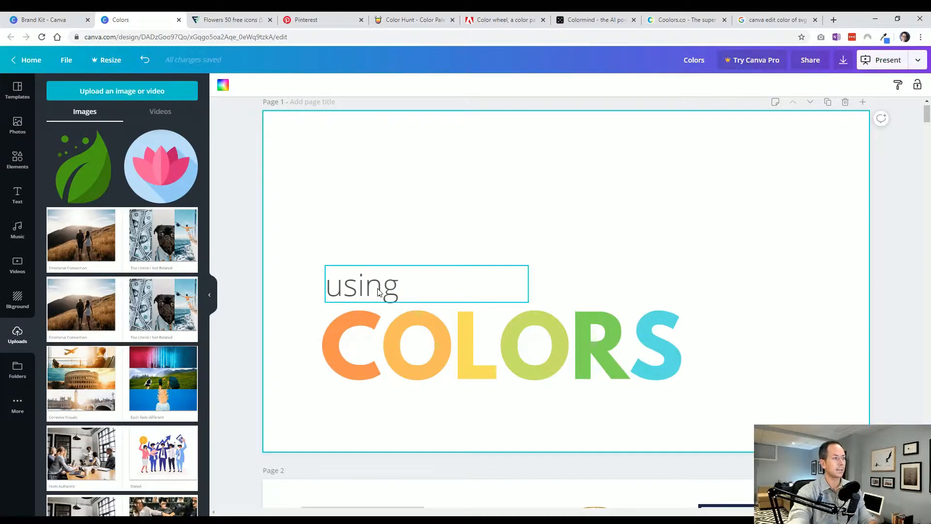
pyautogui.click(344, 87)
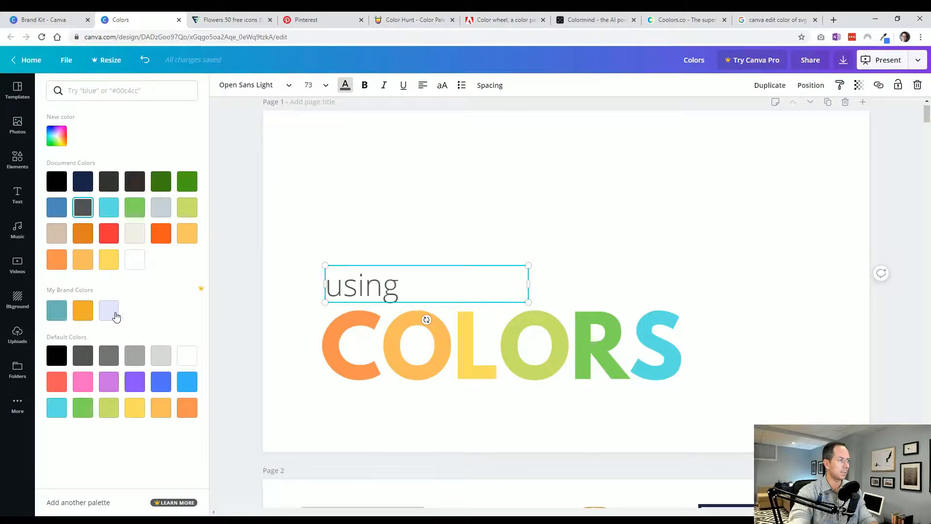
pyautogui.click(59, 316)
pyautogui.click(83, 312)
pyautogui.click(109, 312)
pyautogui.click(82, 181)
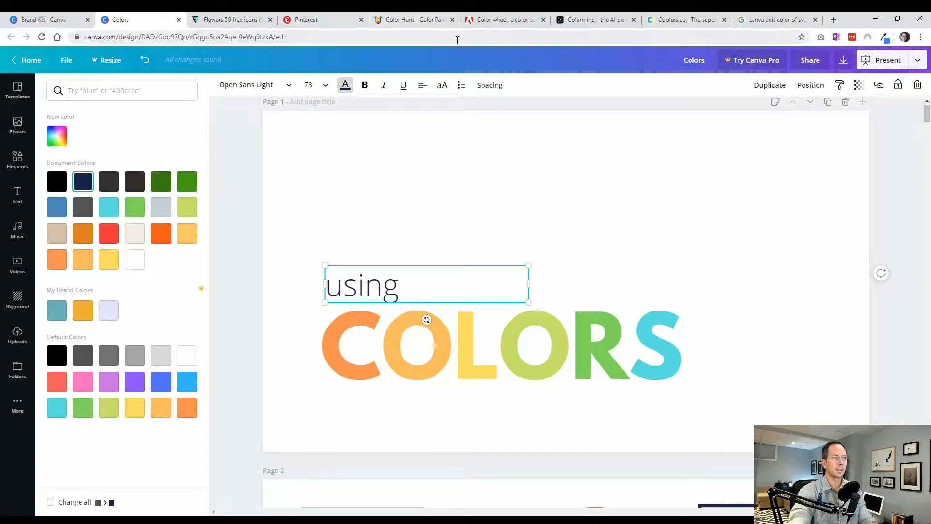
# Switch to Coolors, open the color scheme generator, and copy the hex code 767B91 from the slate gray swatch
pyautogui.click(652, 19)
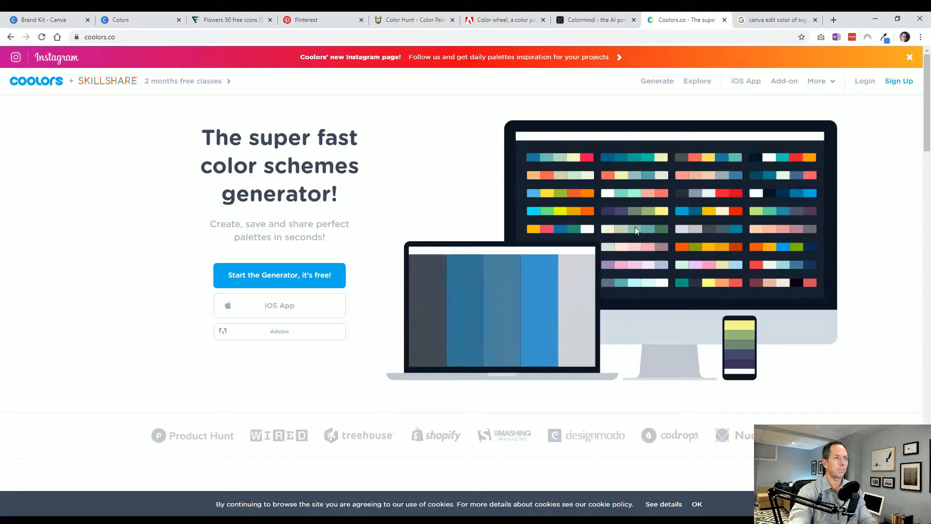
pyautogui.click(665, 86)
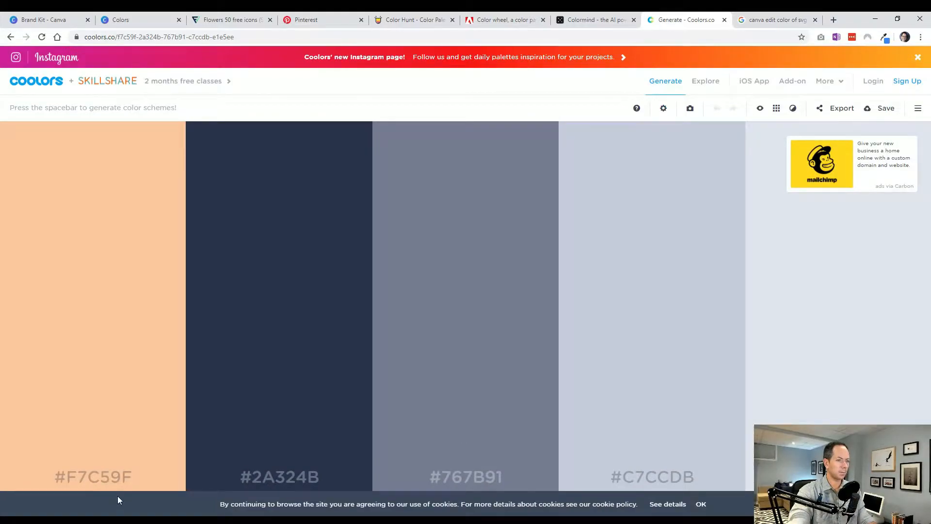
pyautogui.click(480, 477)
pyautogui.hotkey('ctrl', 'c')
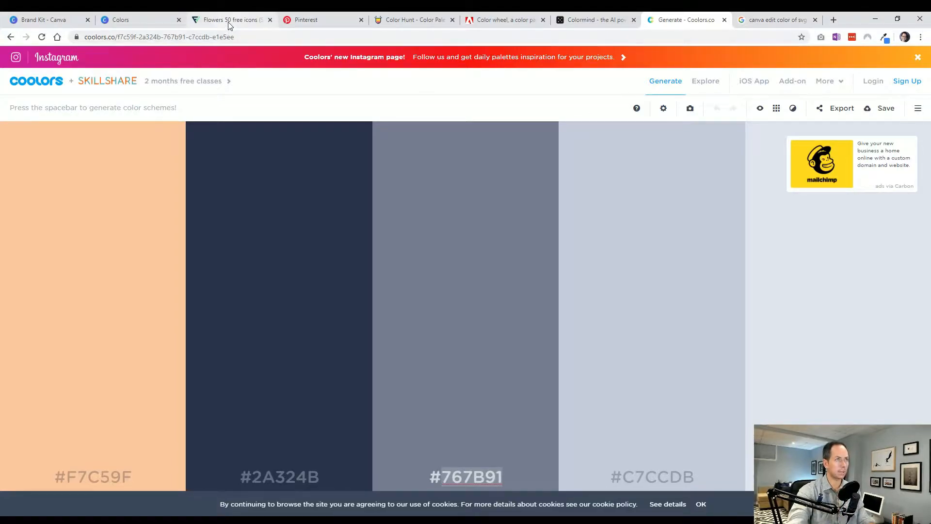
# Return to the Colors design in Canva and set the "using" text to the new custom color #767B91
pyautogui.click(169, 22)
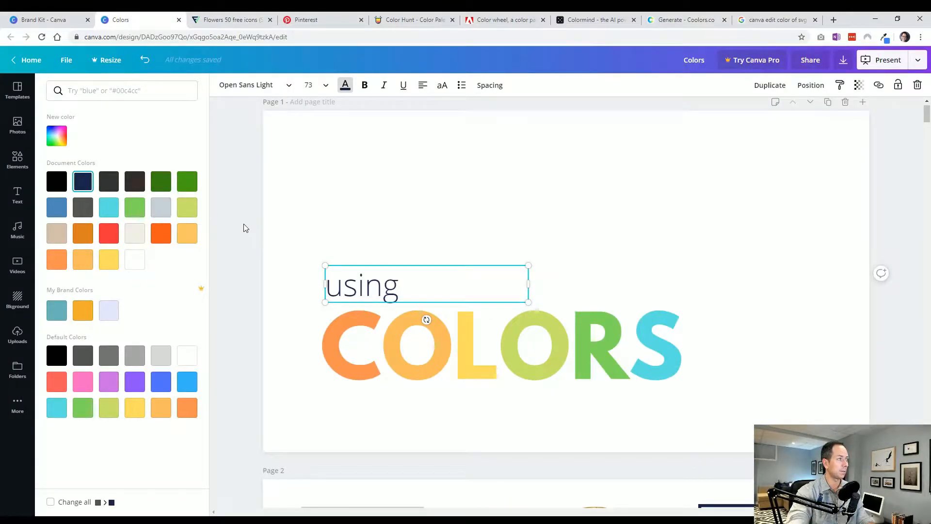
pyautogui.click(241, 168)
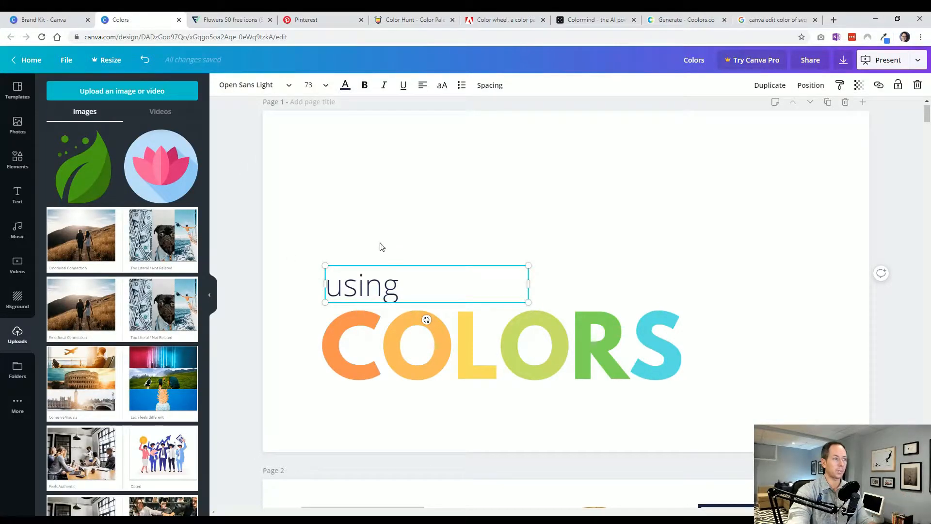
pyautogui.click(345, 87)
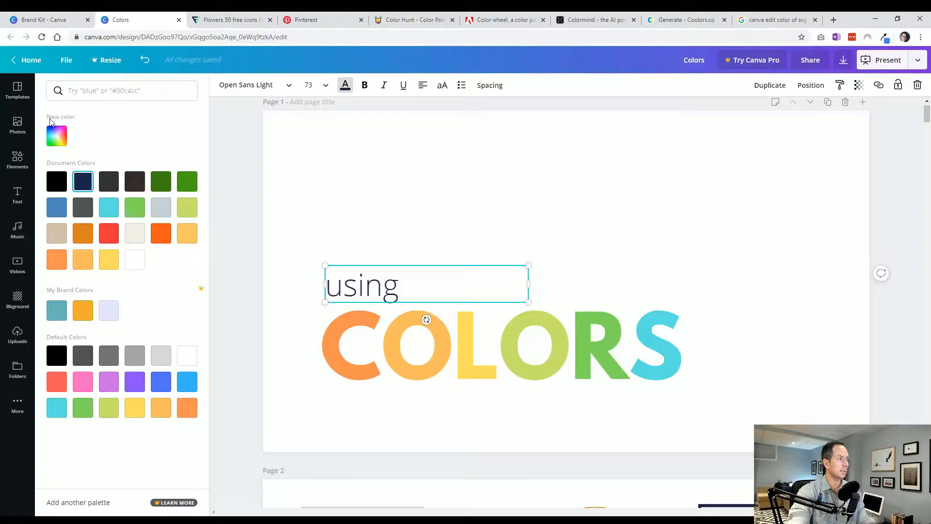
pyautogui.click(57, 139)
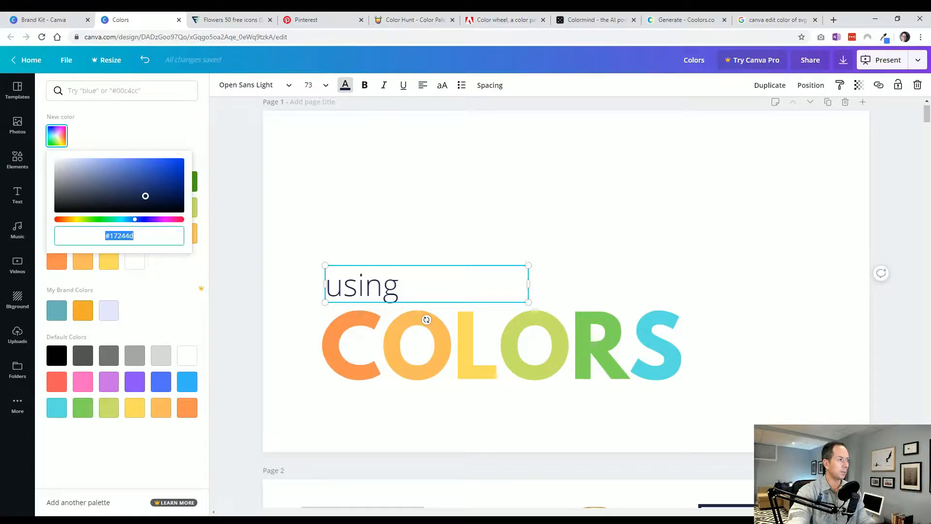
pyautogui.moveTo(135, 235); pyautogui.dragTo(55, 241)
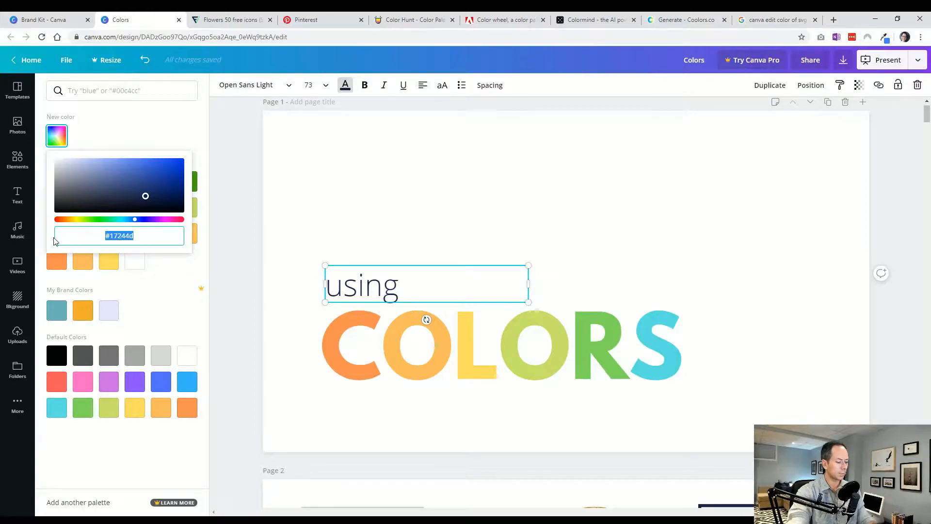
pyautogui.write('#767B91')
pyautogui.press('Return')
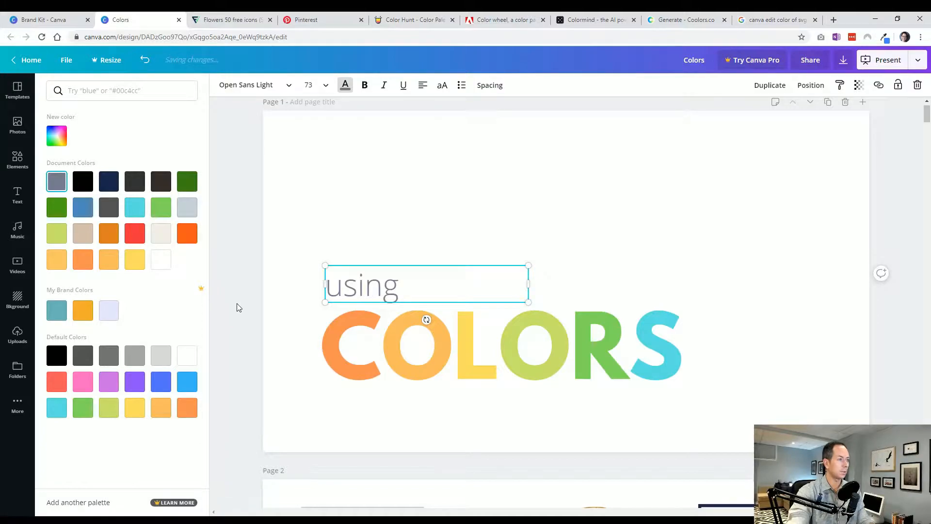
pyautogui.press('Escape')
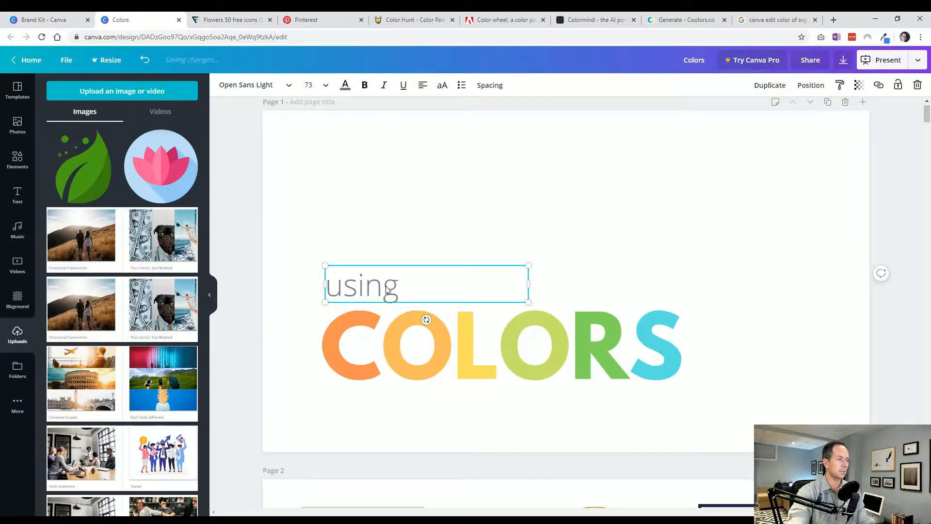
pyautogui.click(345, 84)
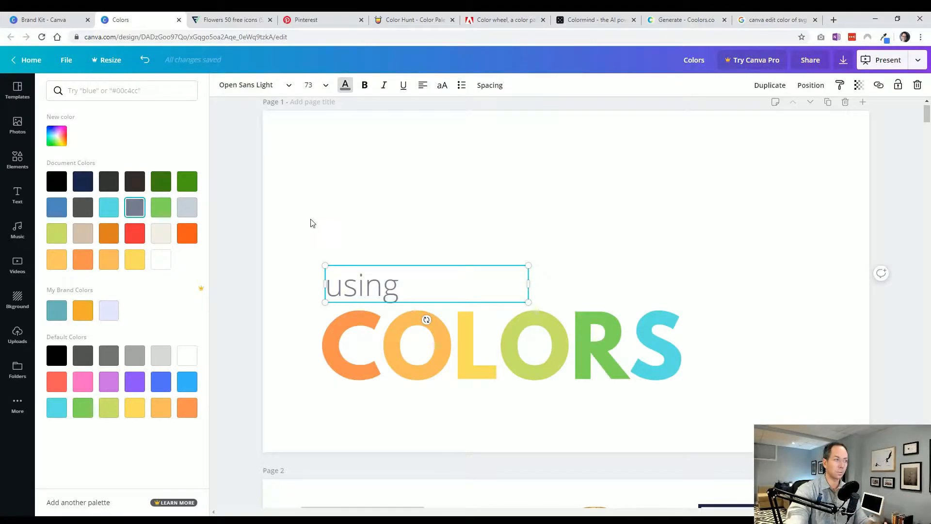
pyautogui.scroll(-2, 289, 298)
pyautogui.scroll(-5, 289, 296)
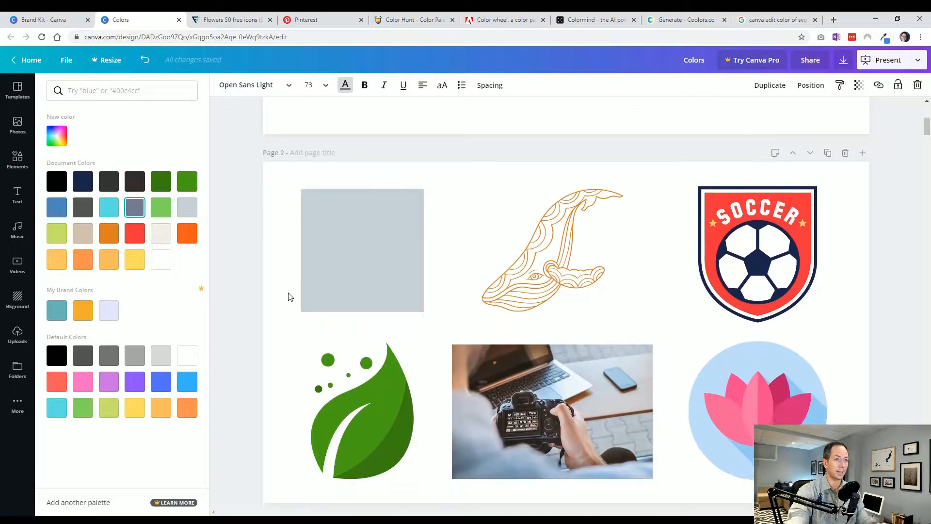
pyautogui.scroll(6, 288, 296)
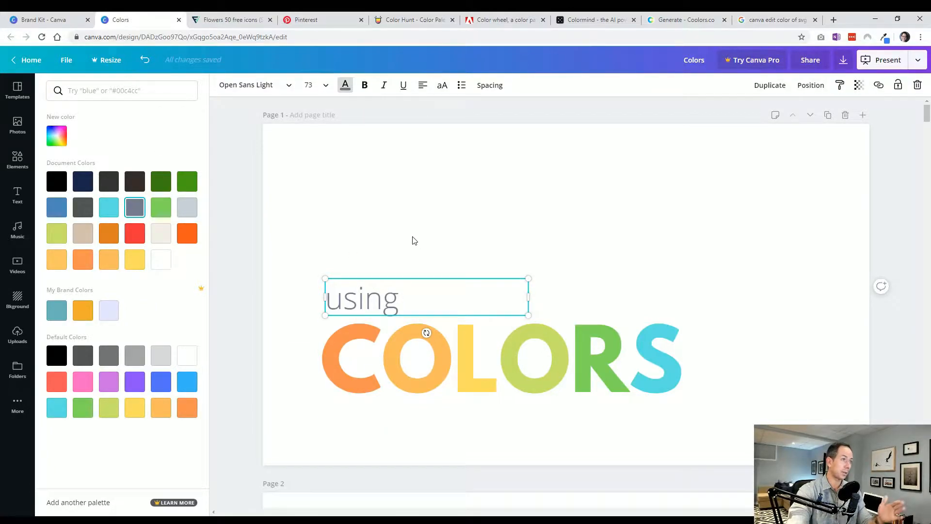
# Search the text colors for the copied hex code 767B91 and browse the suggested palettes
pyautogui.click(347, 88)
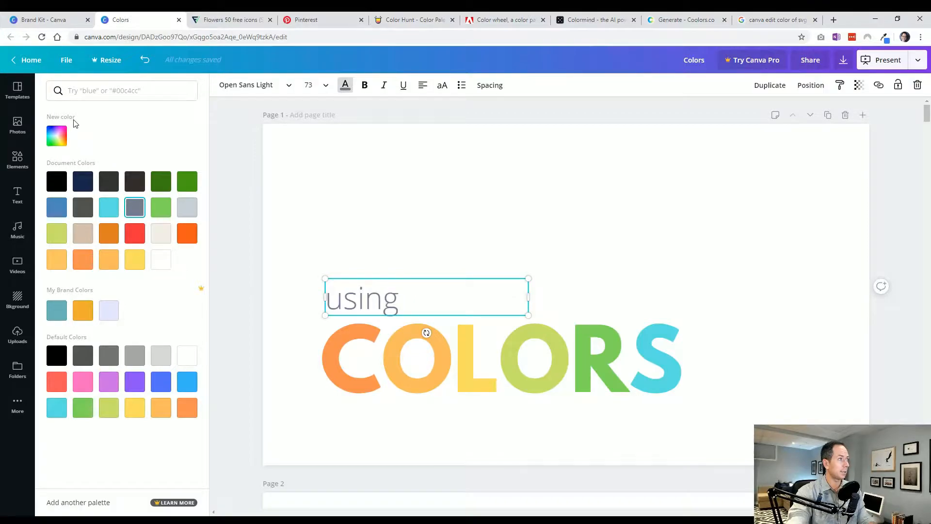
pyautogui.click(57, 136)
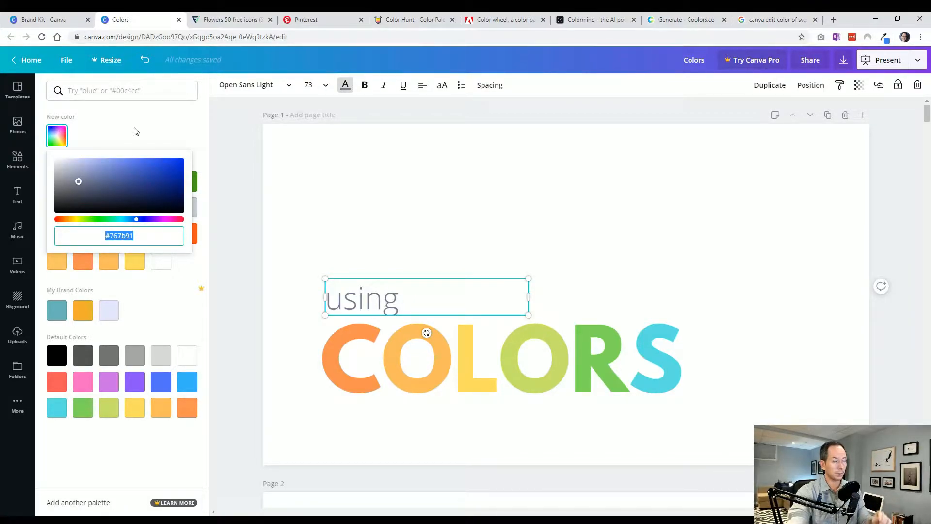
pyautogui.click(115, 116)
pyautogui.click(99, 90)
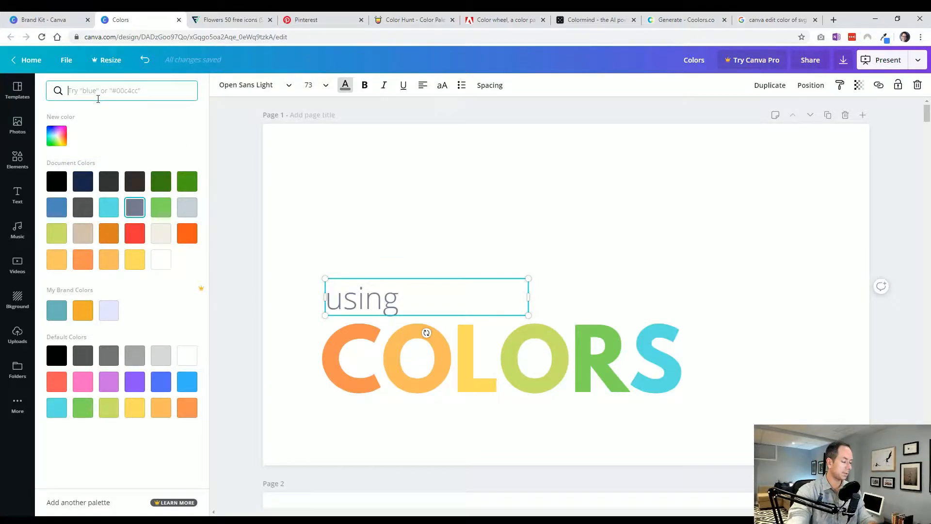
pyautogui.hotkey('ctrl', 'v')
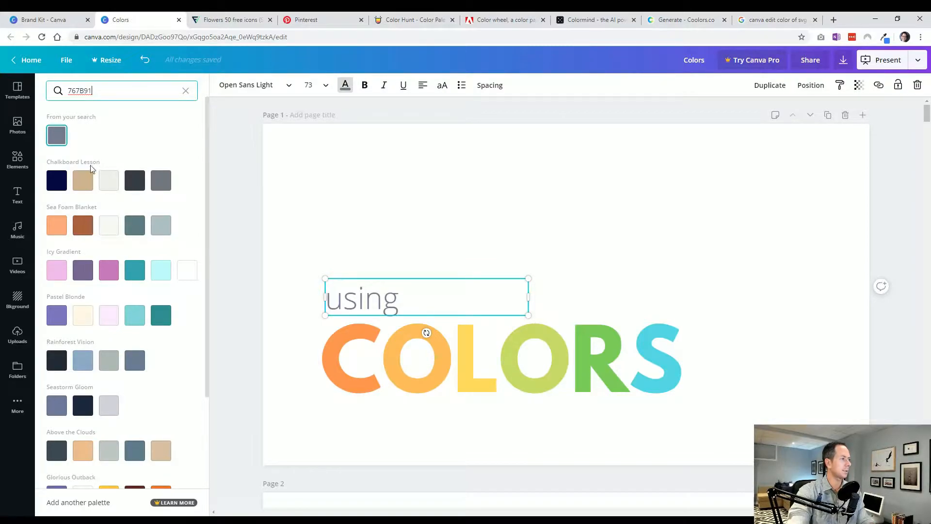
pyautogui.scroll(-3, 113, 222)
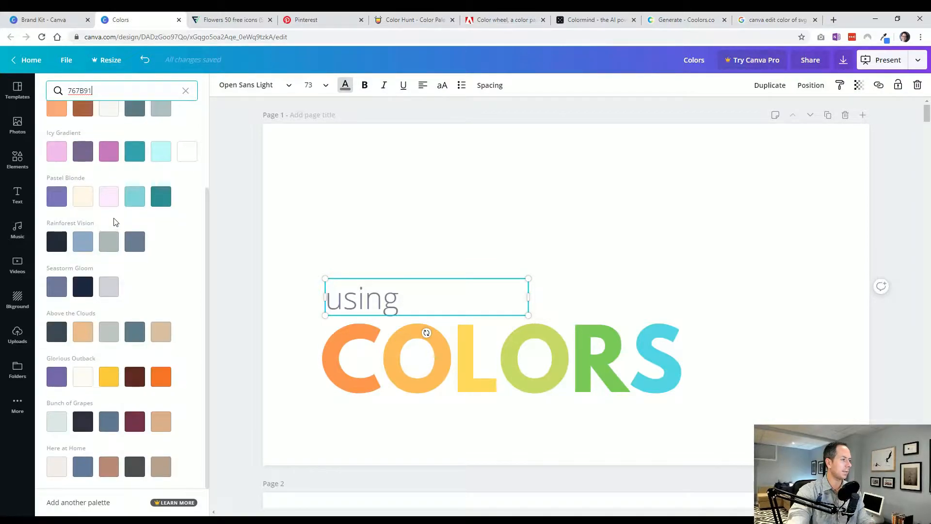
pyautogui.scroll(3, 130, 326)
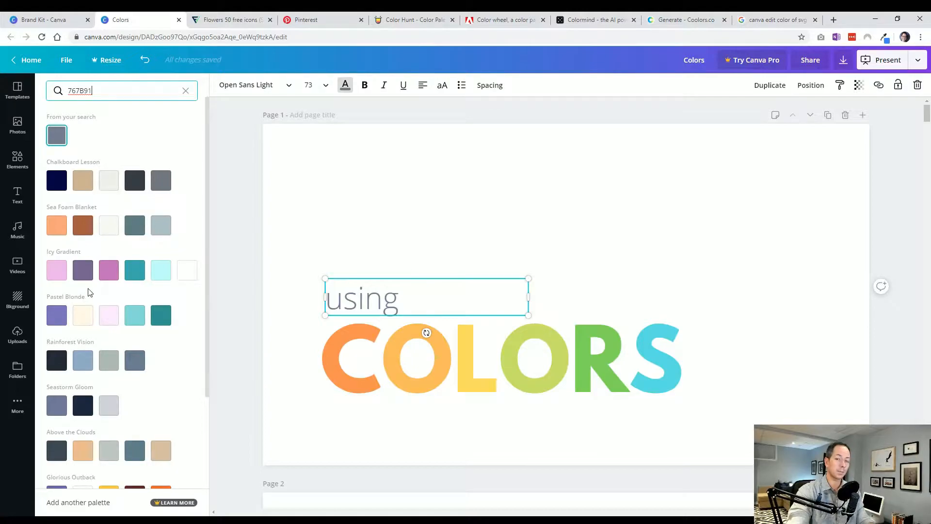
pyautogui.moveTo(92, 91); pyautogui.dragTo(67, 92)
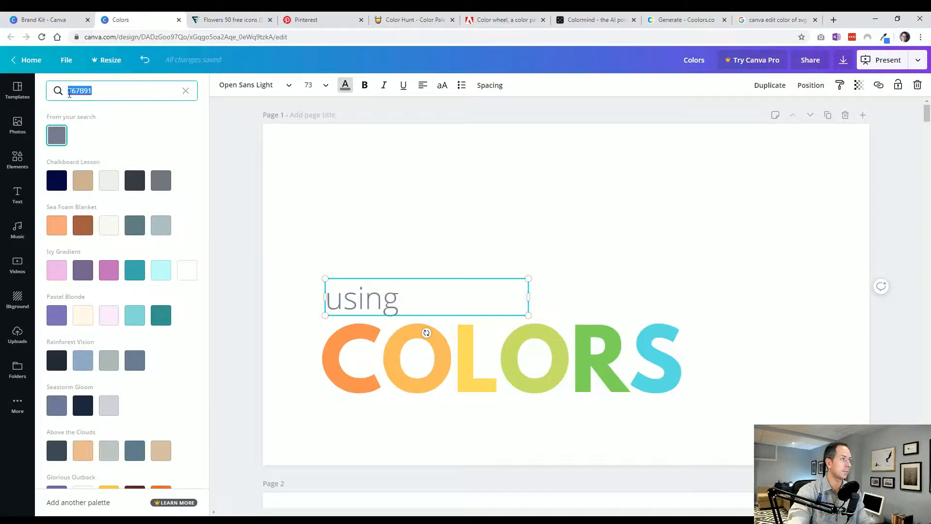
pyautogui.click(134, 144)
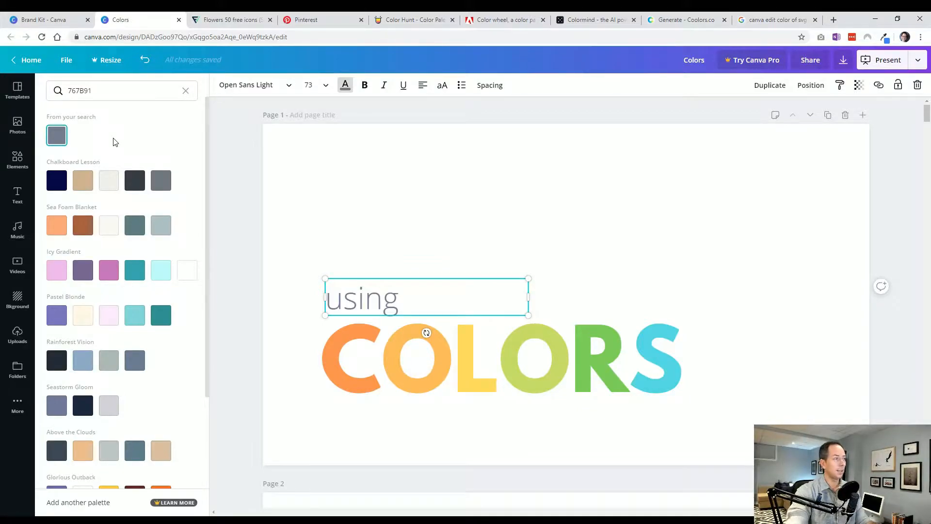
pyautogui.click(85, 93)
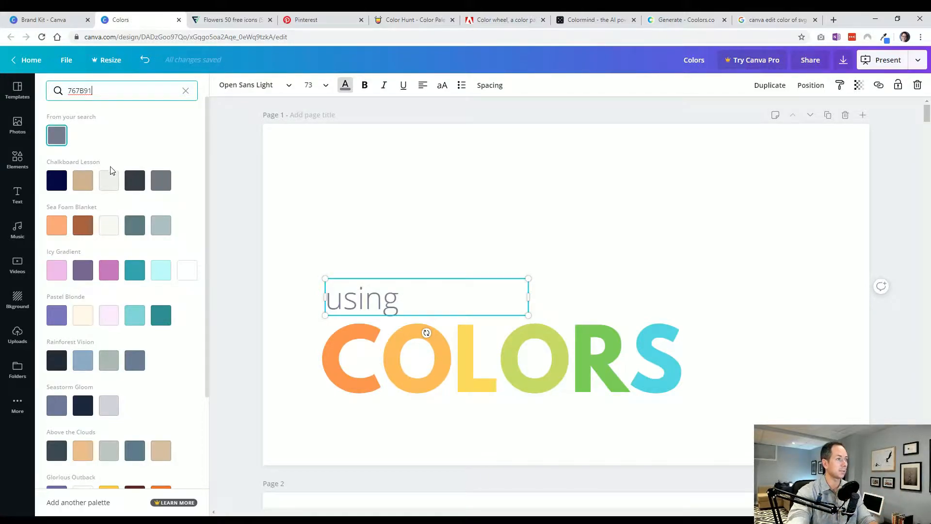
pyautogui.doubleClick(94, 91)
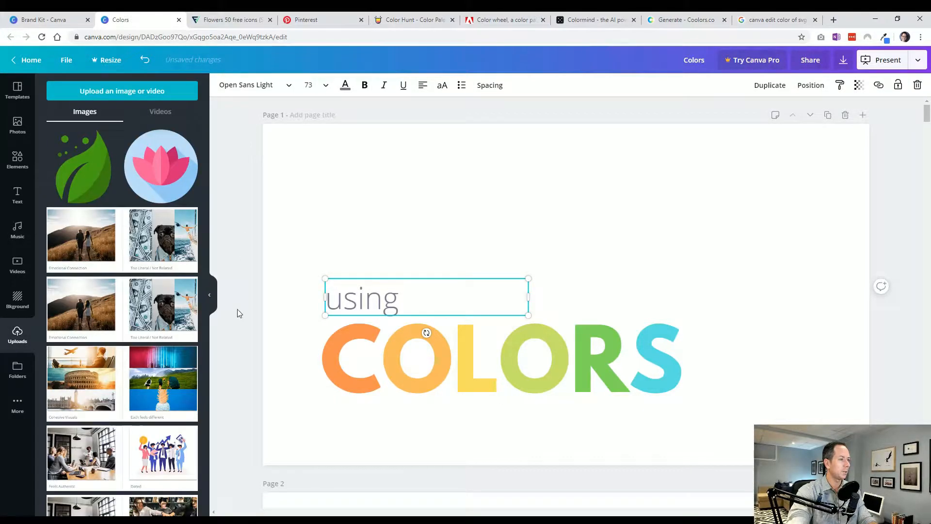
# Recolor the light gray square on page 2 with the slate gray document color
pyautogui.click(245, 222)
pyautogui.scroll(-3, 271, 329)
pyautogui.scroll(-3, 273, 331)
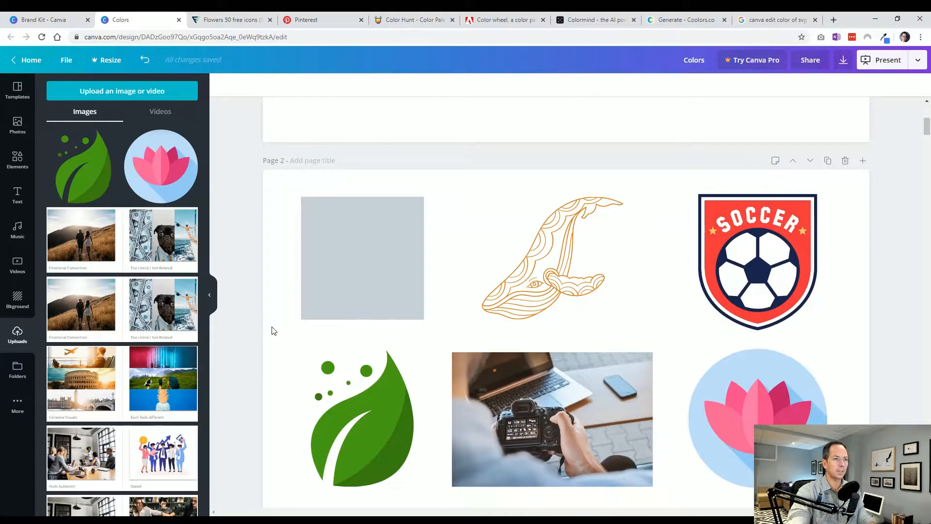
pyautogui.scroll(-1, 273, 331)
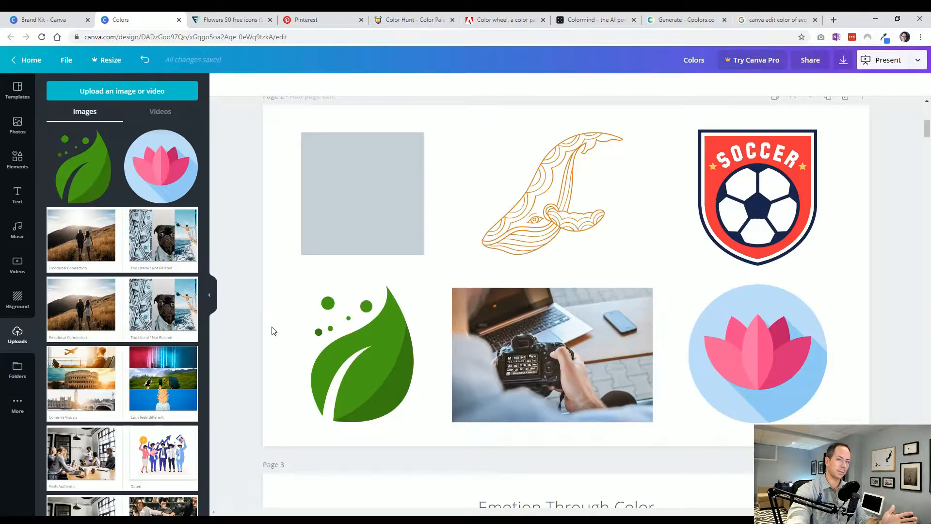
pyautogui.click(319, 187)
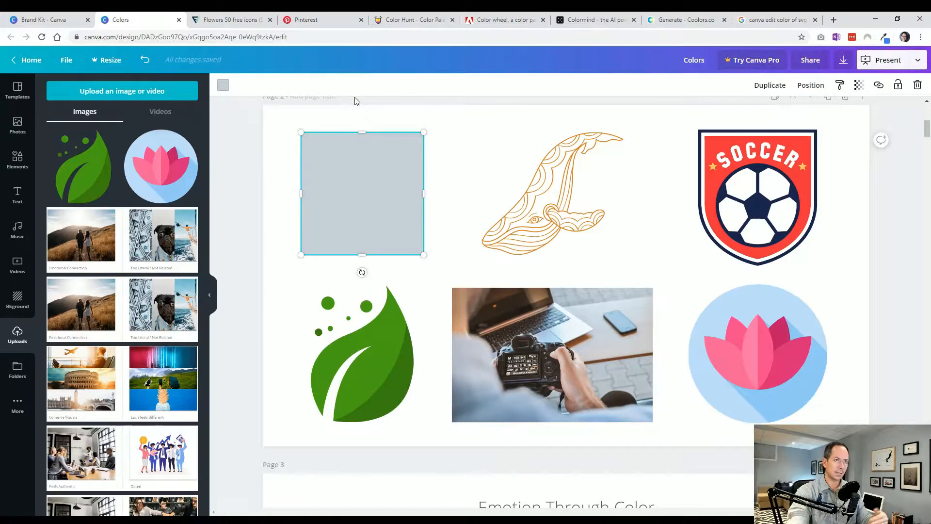
pyautogui.click(223, 86)
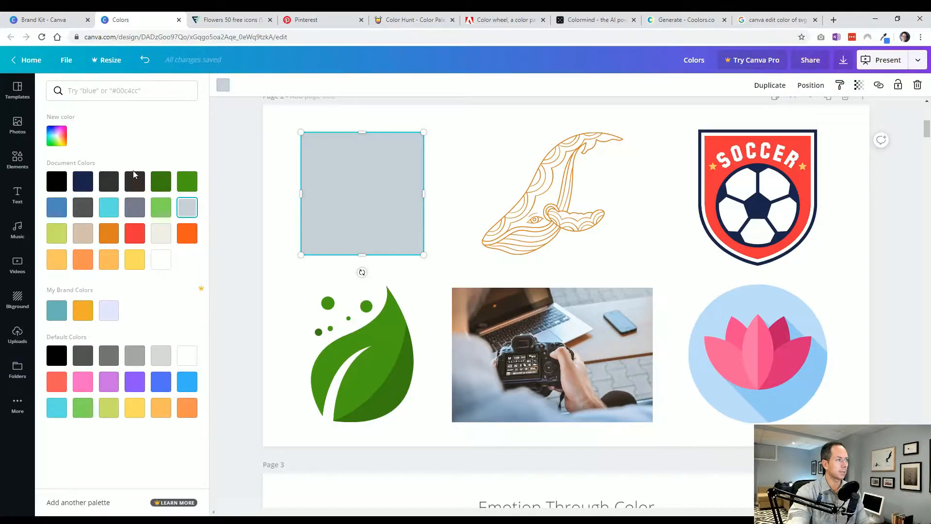
pyautogui.click(136, 208)
pyautogui.click(245, 285)
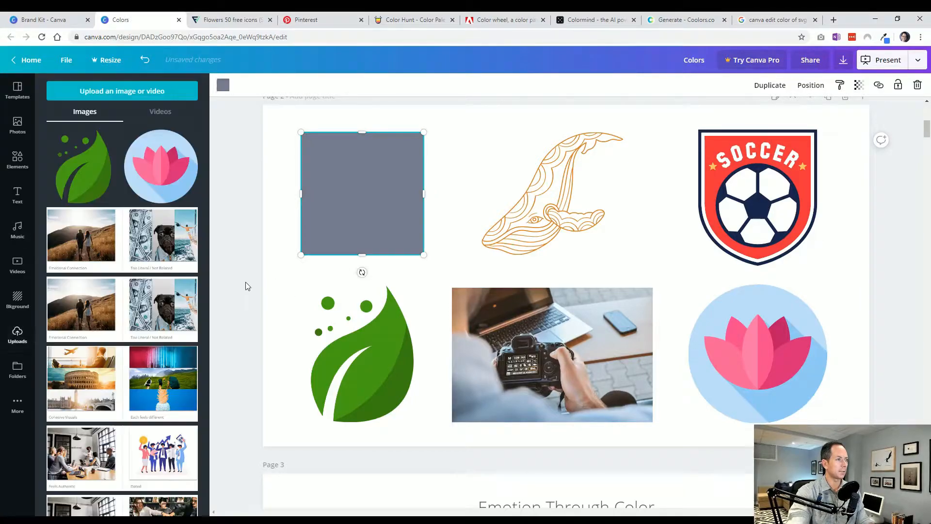
pyautogui.click(284, 268)
# Recolor the orange whale drawing on page 2 with the slate gray document color
pyautogui.click(17, 160)
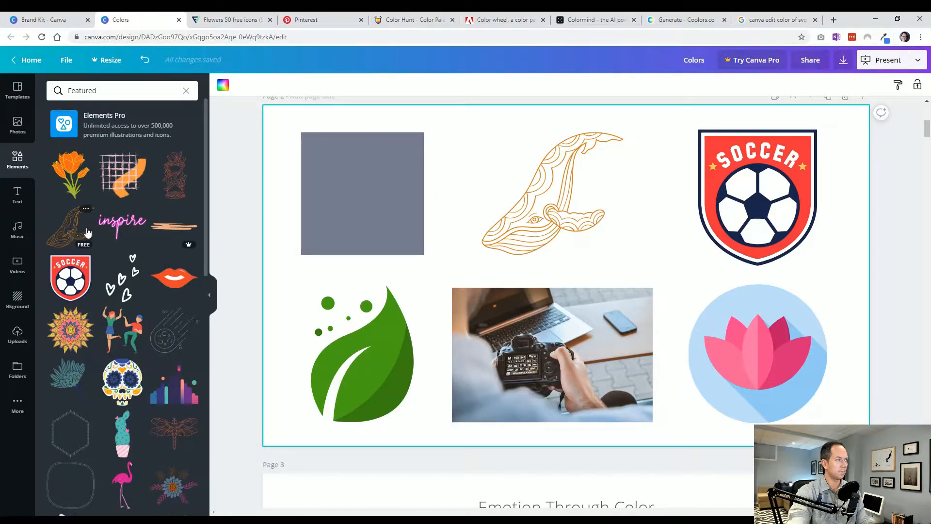
pyautogui.click(536, 221)
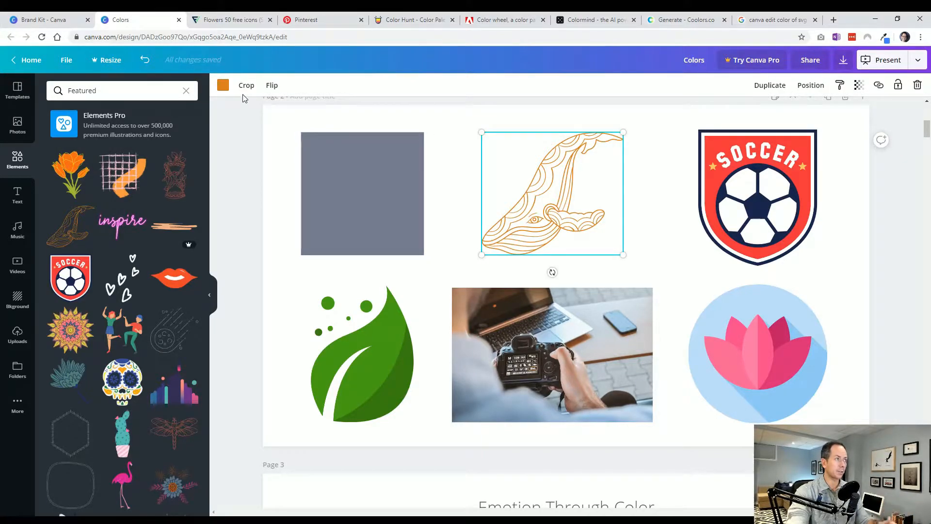
pyautogui.click(223, 85)
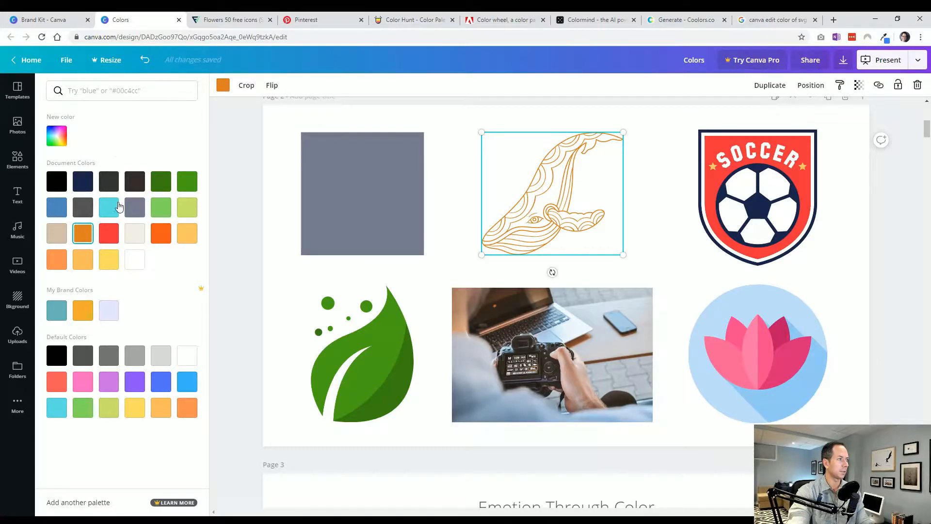
pyautogui.click(134, 207)
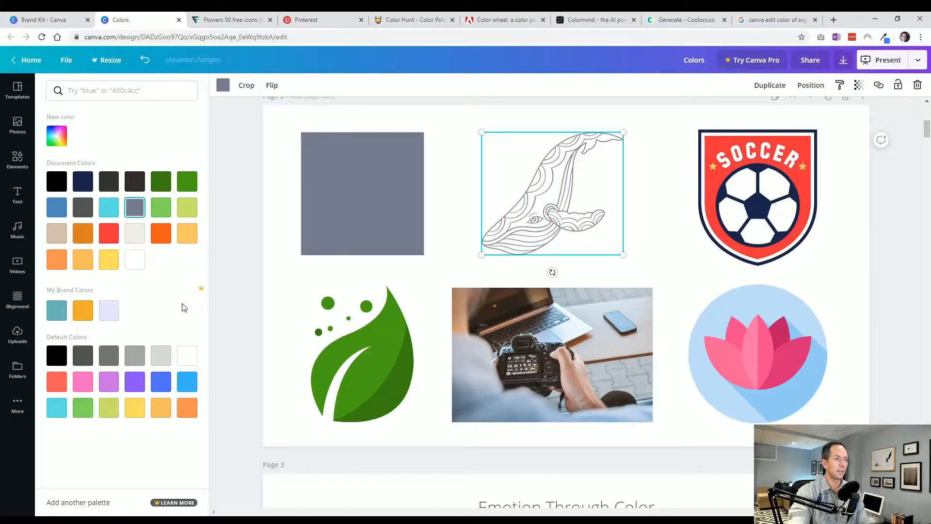
pyautogui.click(243, 274)
# Recolor the navy parts of the soccer badge with the slate gray document color
pyautogui.click(775, 198)
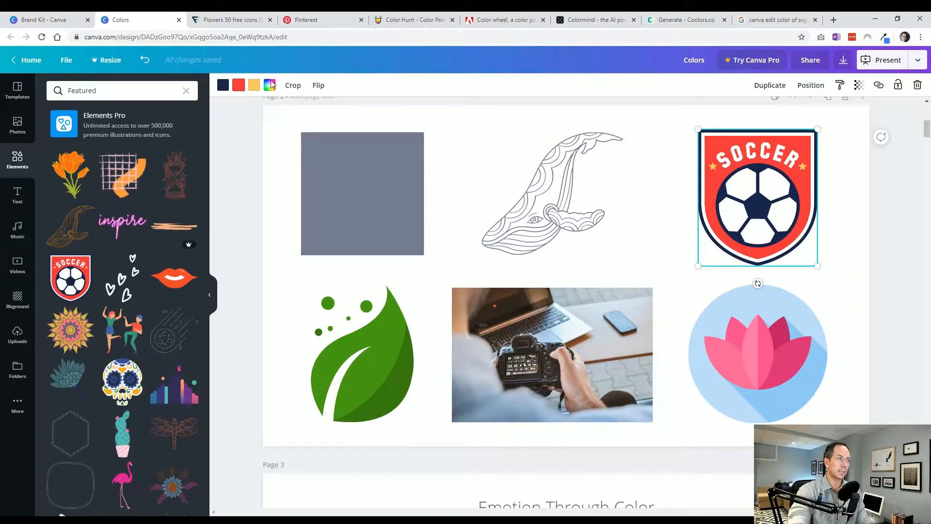
pyautogui.click(224, 87)
pyautogui.click(135, 207)
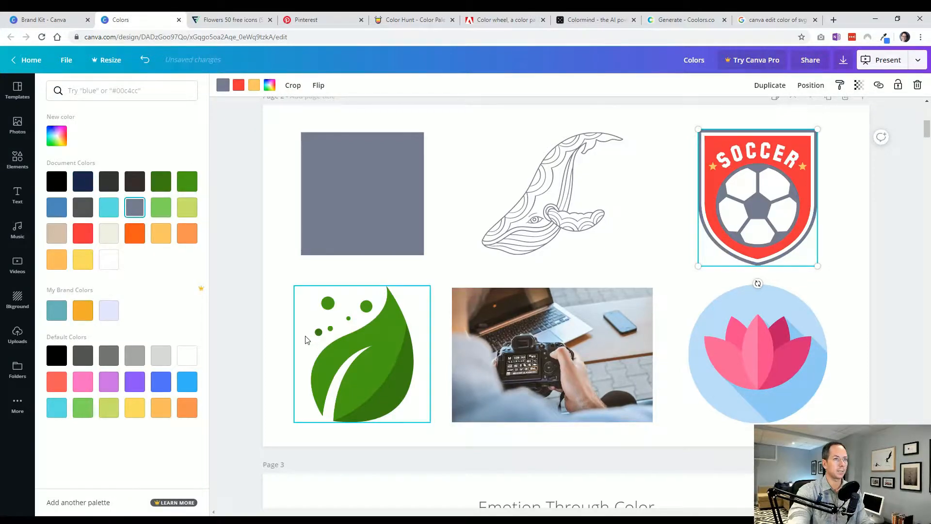
# Try white and orange on the soccer badge's red area, and settle on the dark green document color
pyautogui.click(238, 85)
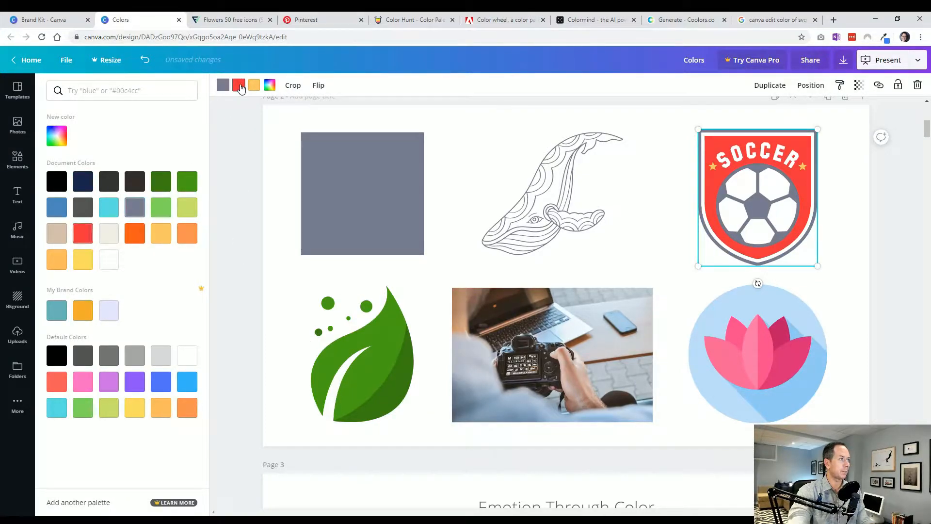
pyautogui.click(109, 260)
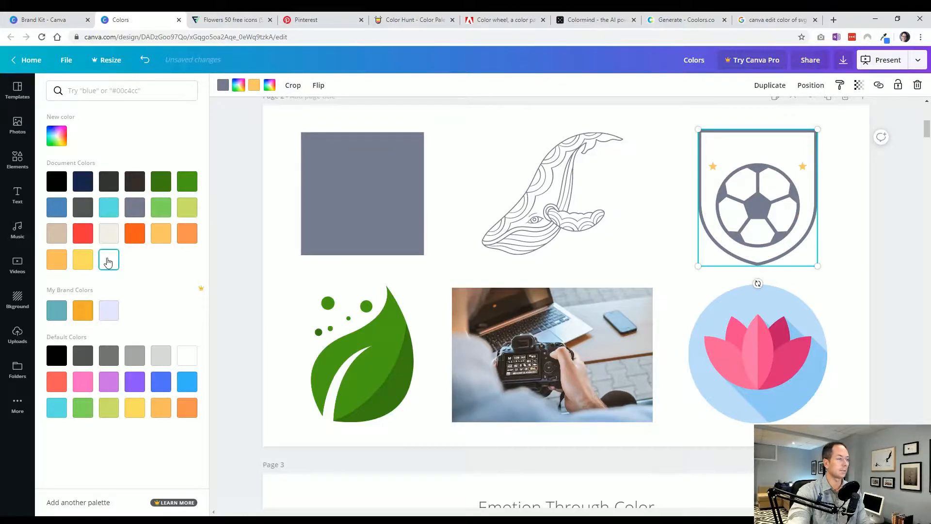
pyautogui.click(90, 265)
pyautogui.click(136, 241)
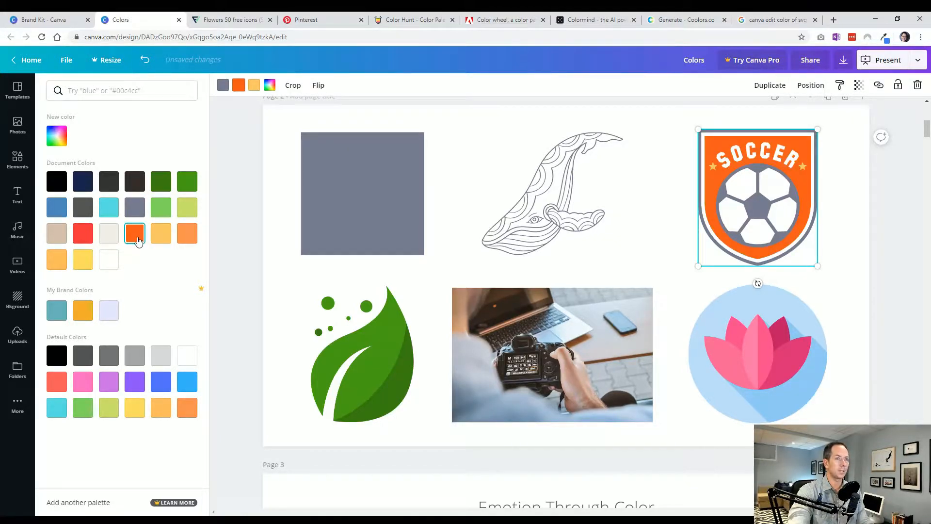
pyautogui.click(160, 182)
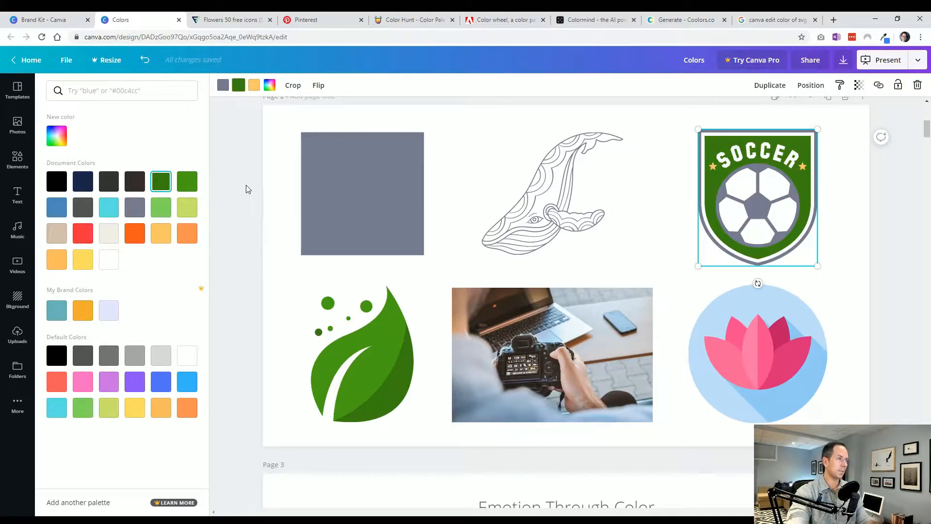
# Recolor the slate gray outline and ball details of the soccer badge with the dark gray default color
pyautogui.click(223, 93)
pyautogui.click(83, 355)
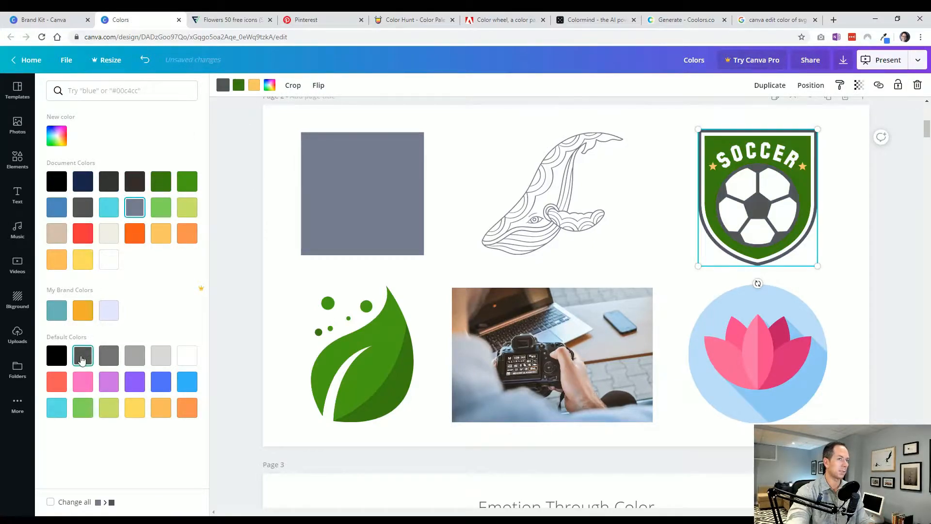
pyautogui.click(247, 264)
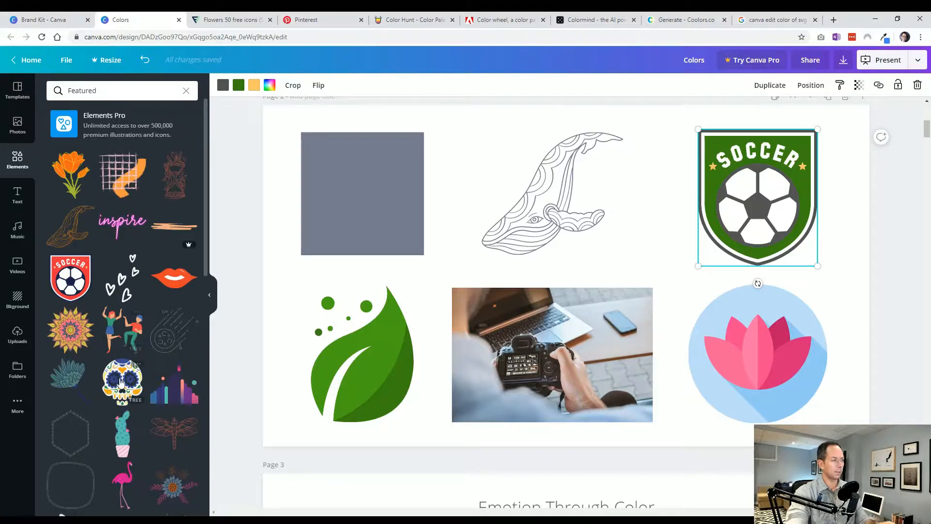
pyautogui.scroll(-3, 119, 339)
pyautogui.scroll(3, 117, 291)
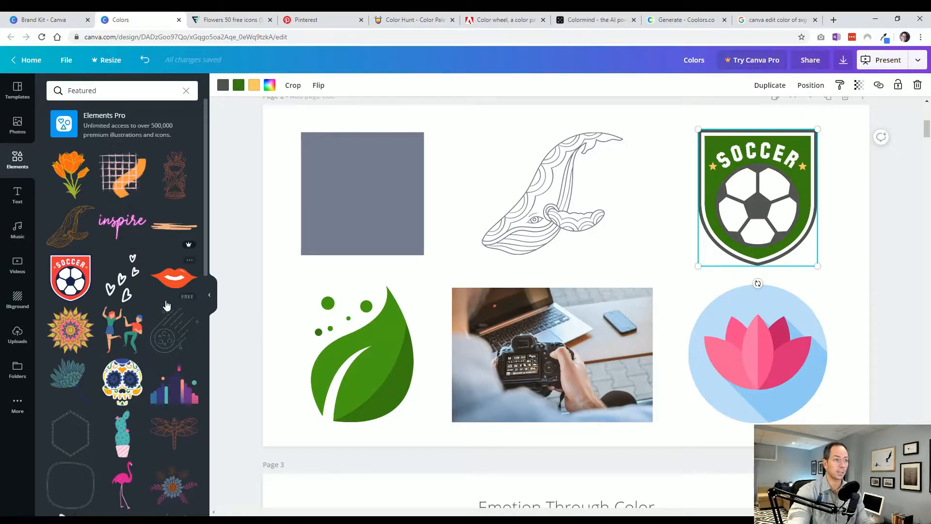
# Select the leaf graphic on page 2, and switch to Flaticon to view the leaf icon's page and web address
pyautogui.click(270, 426)
pyautogui.click(377, 403)
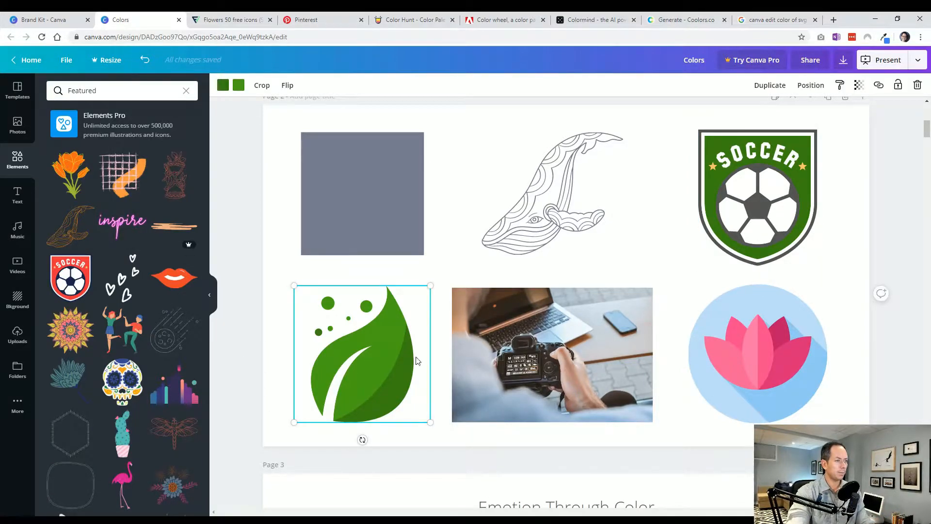
pyautogui.click(232, 19)
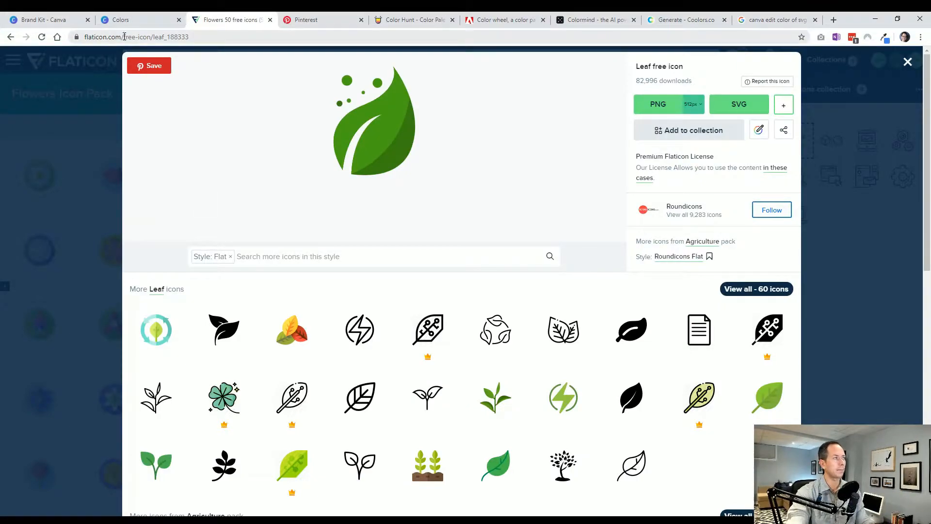
pyautogui.hotkey('ctrl', 'l')
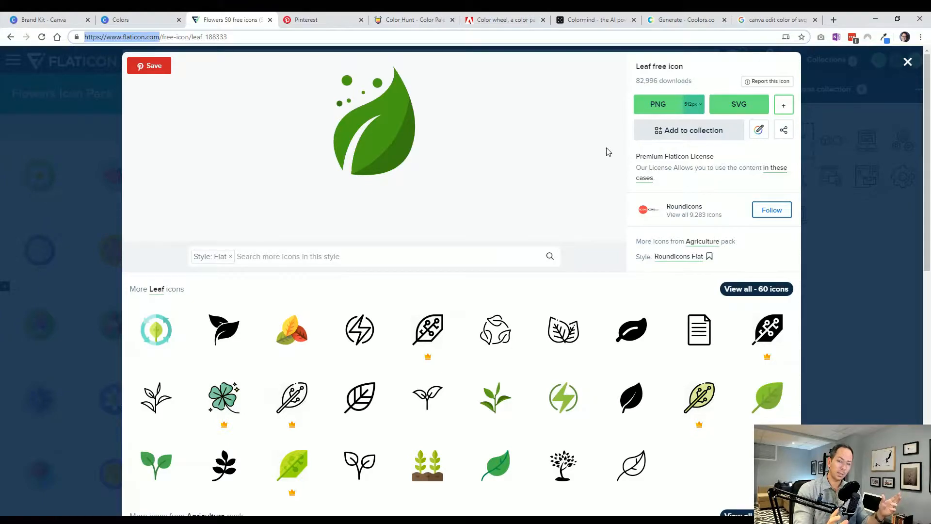
pyautogui.hotkey('alt', 'Tab')
pyautogui.hotkey('alt', 'Tab')
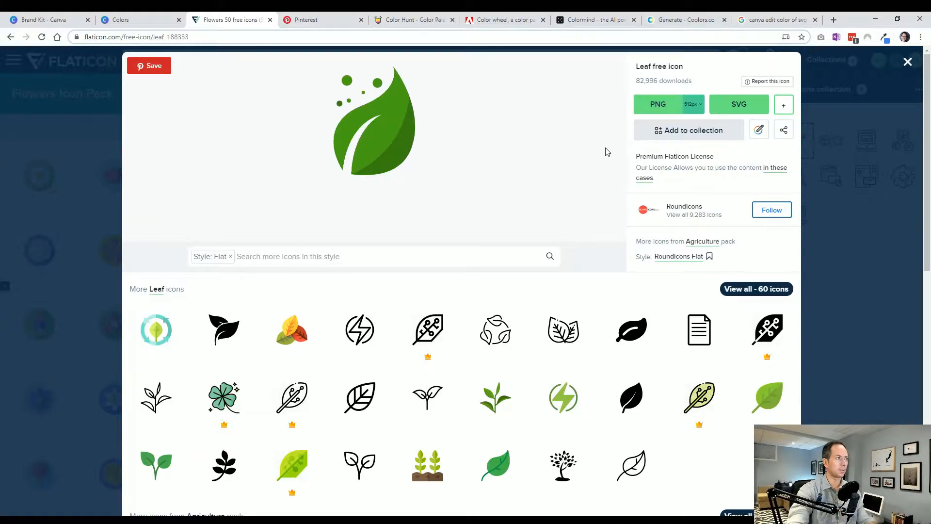
# Return to the Colors design in Canva, show the uploaded images, and compare the leaf graphic with its Flaticon source
pyautogui.click(138, 20)
pyautogui.click(268, 245)
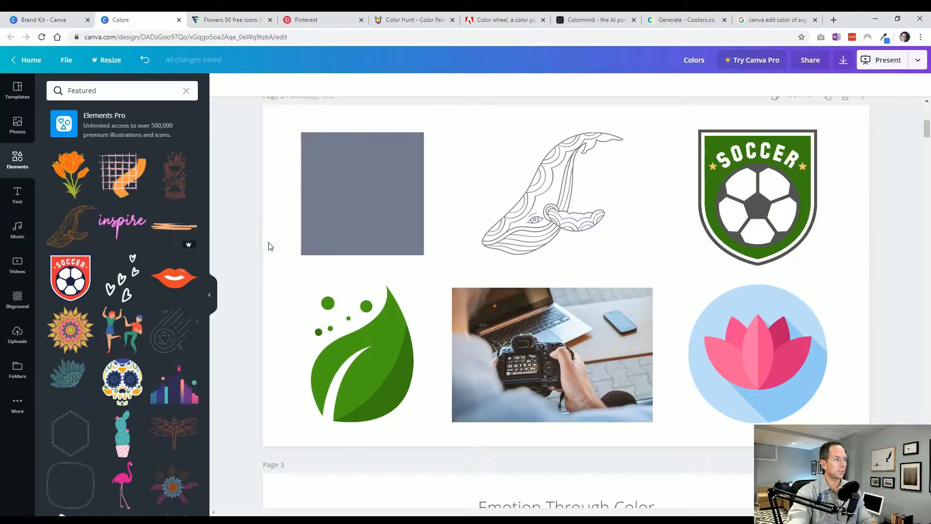
pyautogui.click(18, 334)
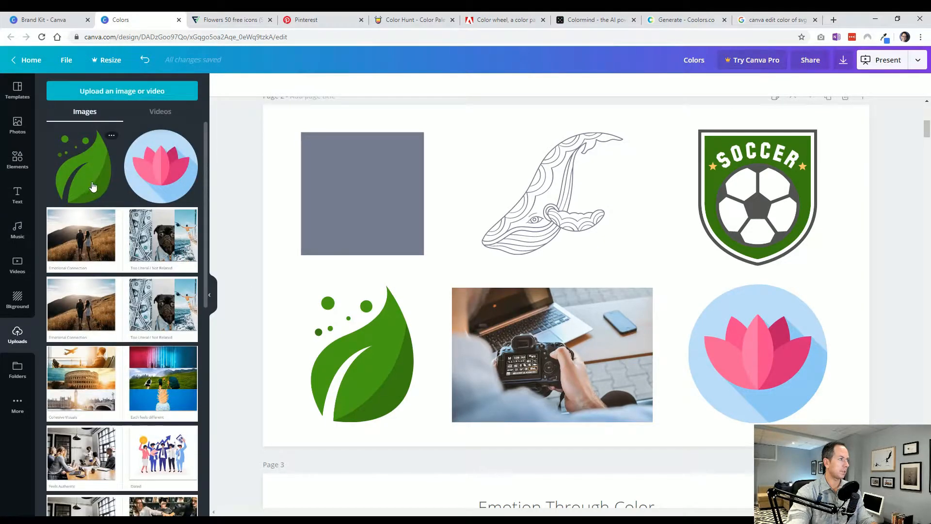
pyautogui.click(376, 341)
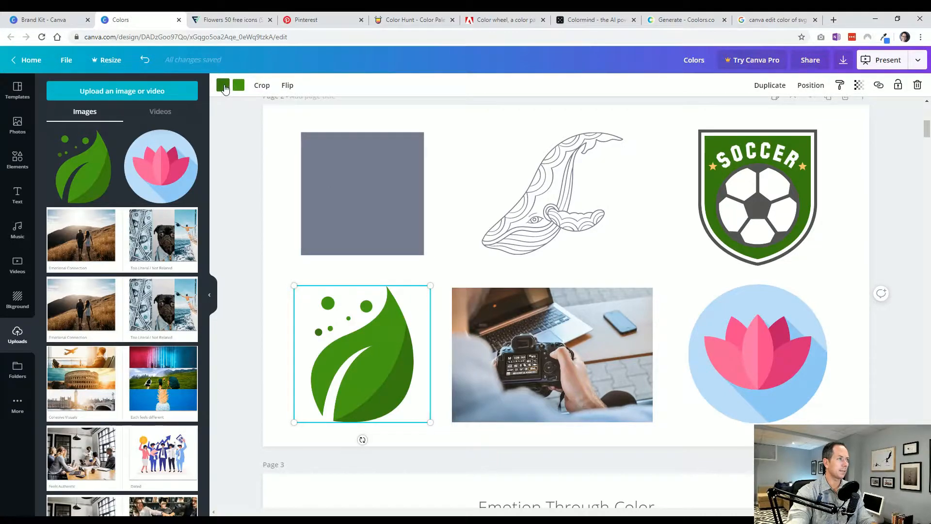
pyautogui.click(241, 21)
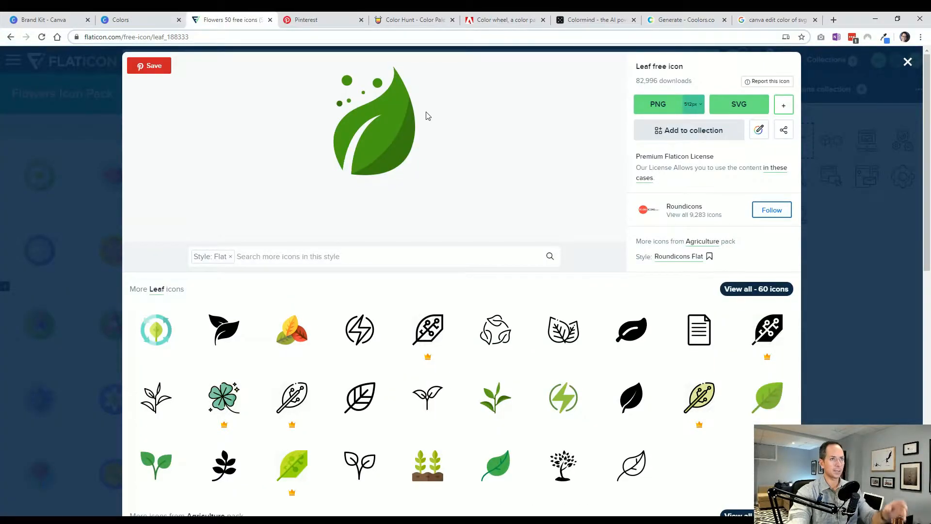
pyautogui.click(146, 22)
# Recolor the leaf's dark green parts slate gray, and its lighter green parts with the teal brand color after trying turquoise
pyautogui.click(223, 86)
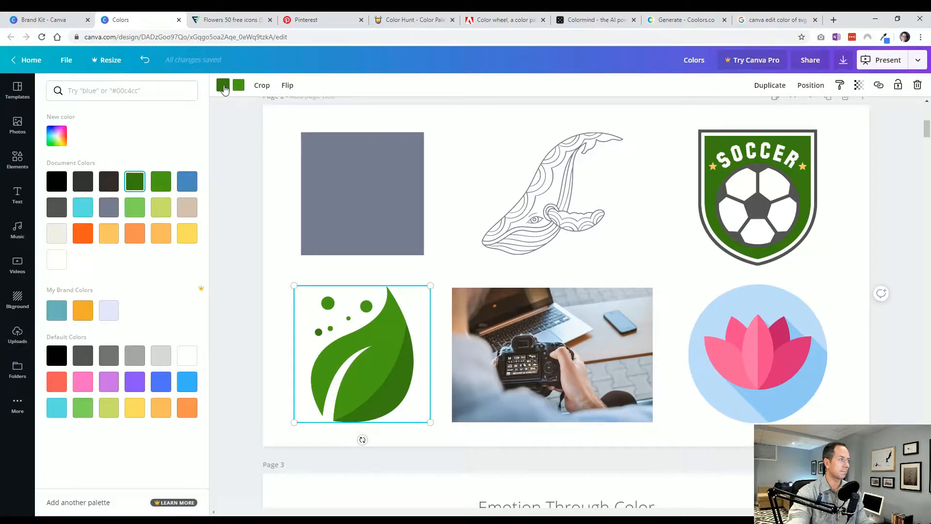
pyautogui.click(108, 207)
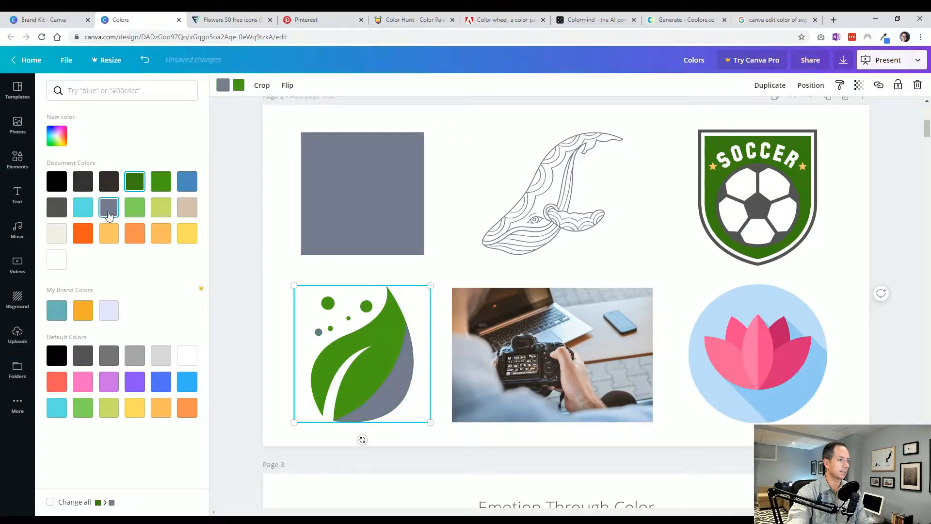
pyautogui.click(239, 85)
pyautogui.click(83, 207)
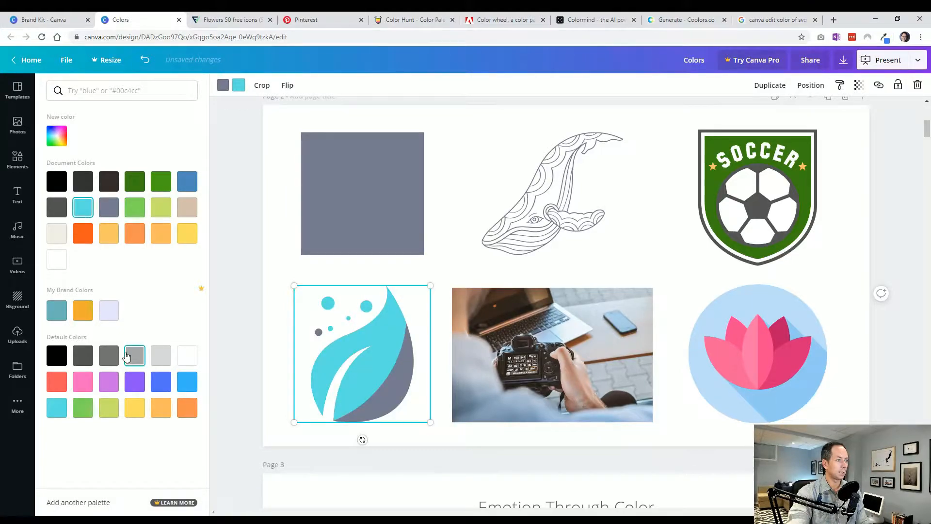
pyautogui.click(56, 310)
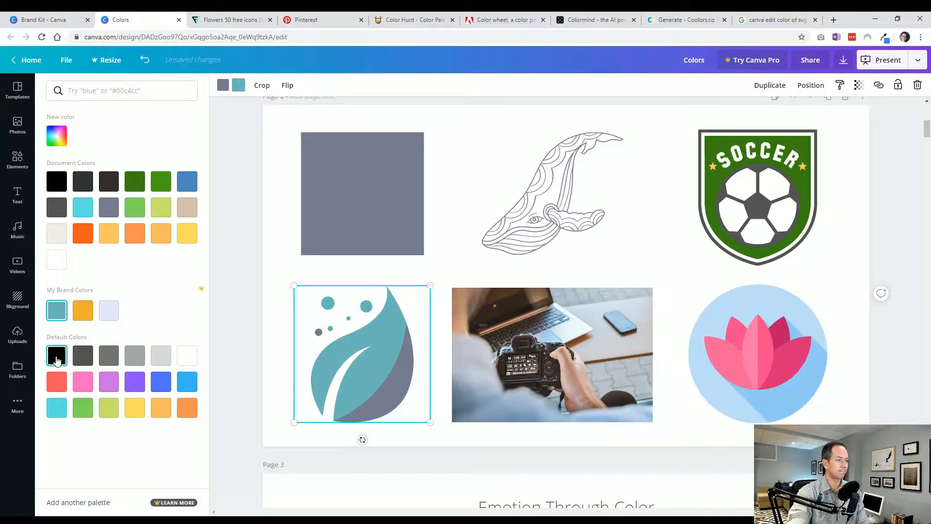
pyautogui.press('Escape')
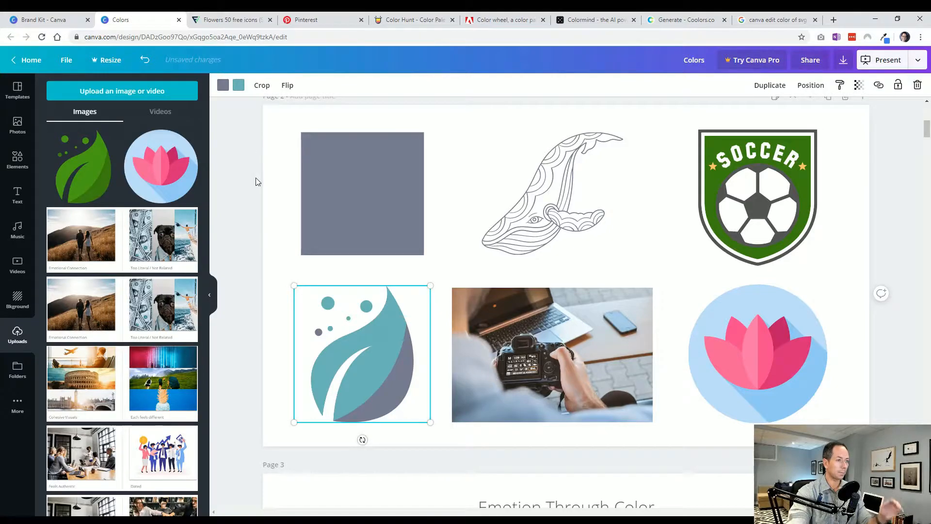
pyautogui.click(256, 345)
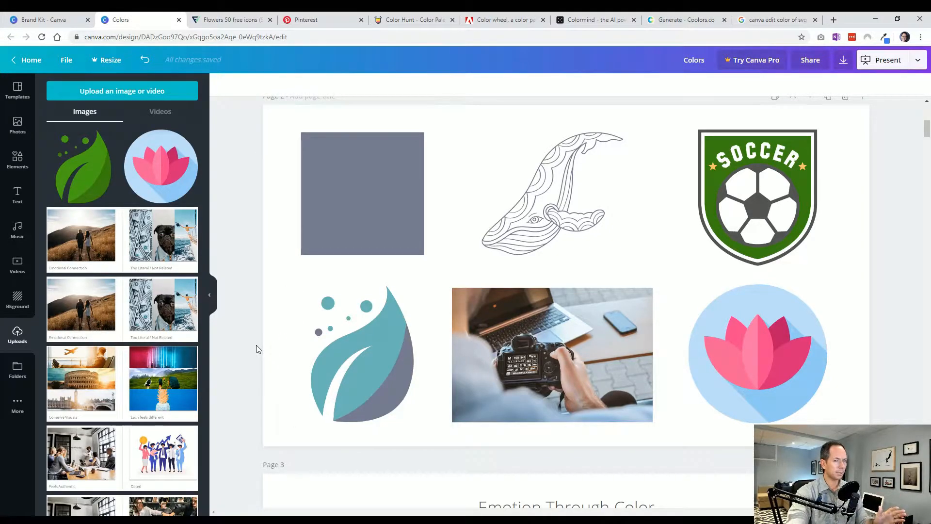
# Select the lotus graphic and compare its available editing options with those of the leaf graphic
pyautogui.click(776, 381)
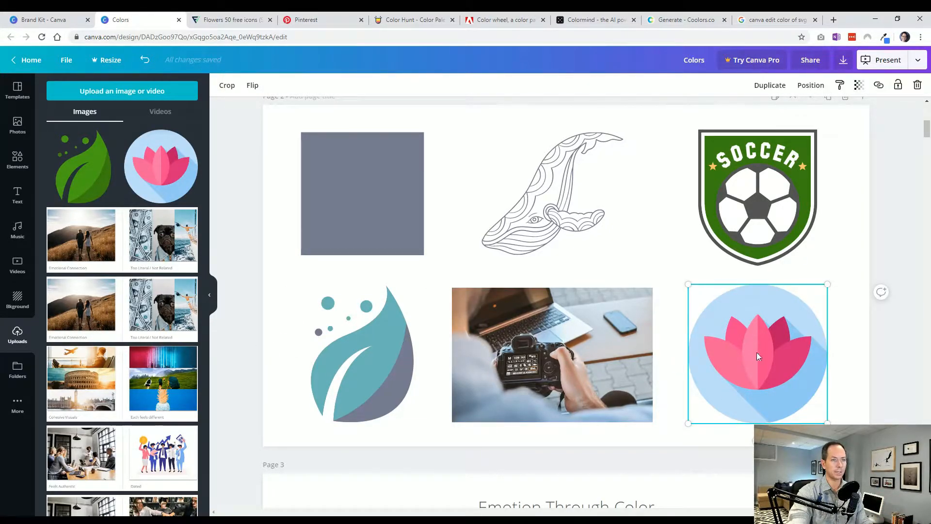
pyautogui.moveTo(745, 353); pyautogui.dragTo(758, 350)
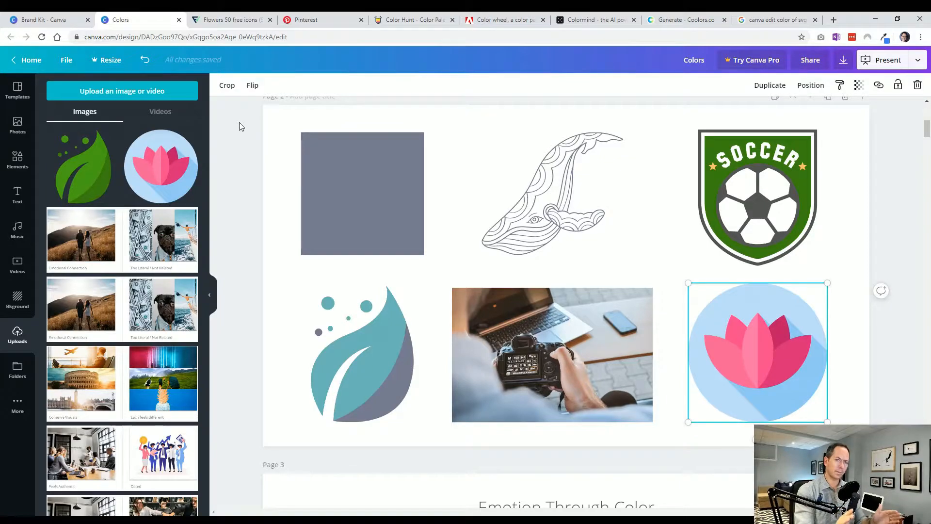
pyautogui.click(356, 358)
pyautogui.click(281, 367)
# Move the whale drawing partly off the page's right edge and place the camera photo beside the slate gray square
pyautogui.click(576, 372)
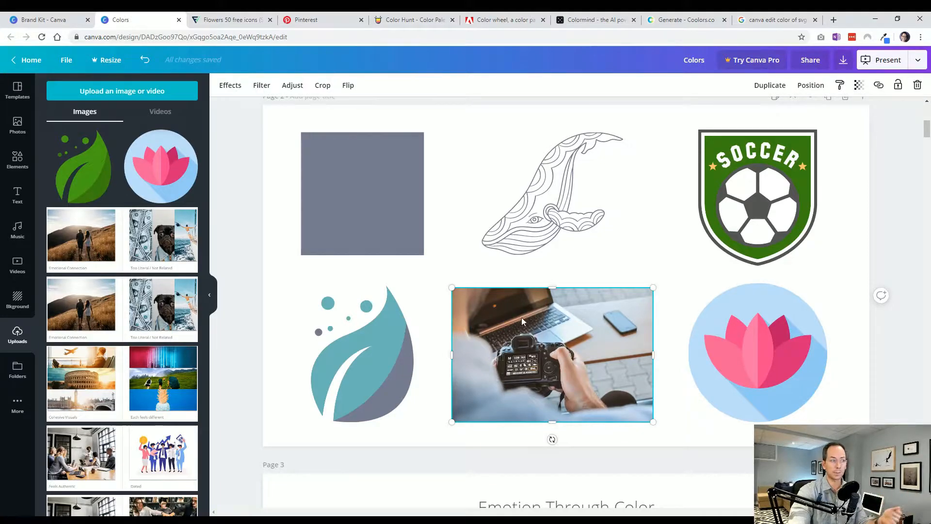
pyautogui.moveTo(544, 229); pyautogui.dragTo(874, 290)
pyautogui.moveTo(594, 332); pyautogui.dragTo(568, 175)
pyautogui.click(490, 281)
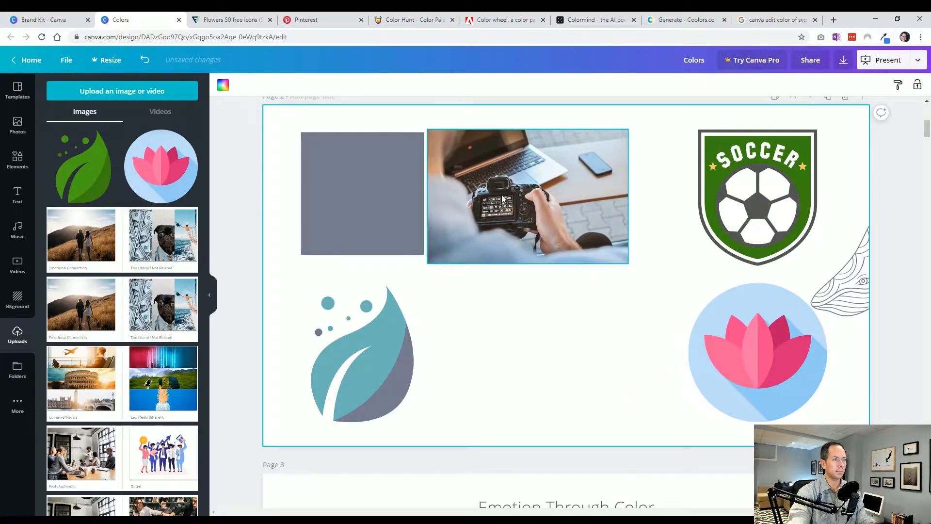
pyautogui.click(364, 179)
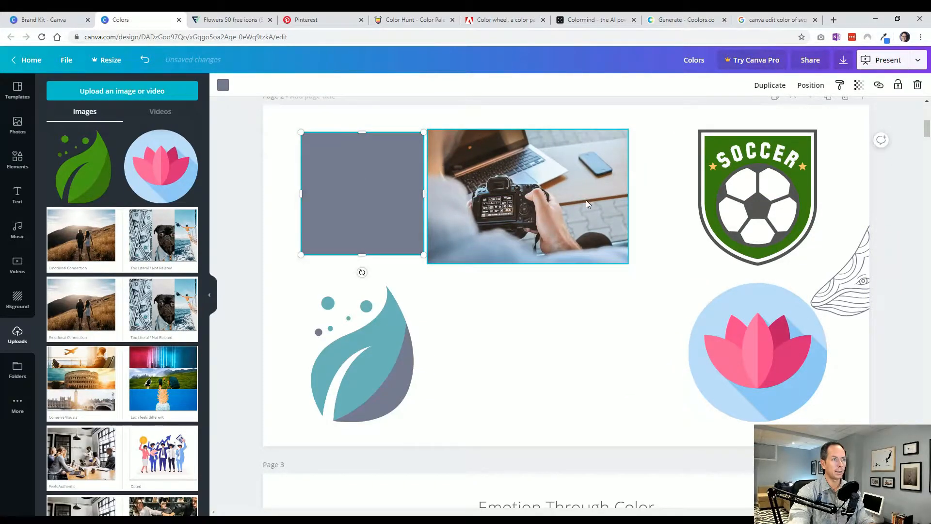
# Try the preset filters from Epic through Street on the camera photo and set its filter back to None
pyautogui.click(532, 203)
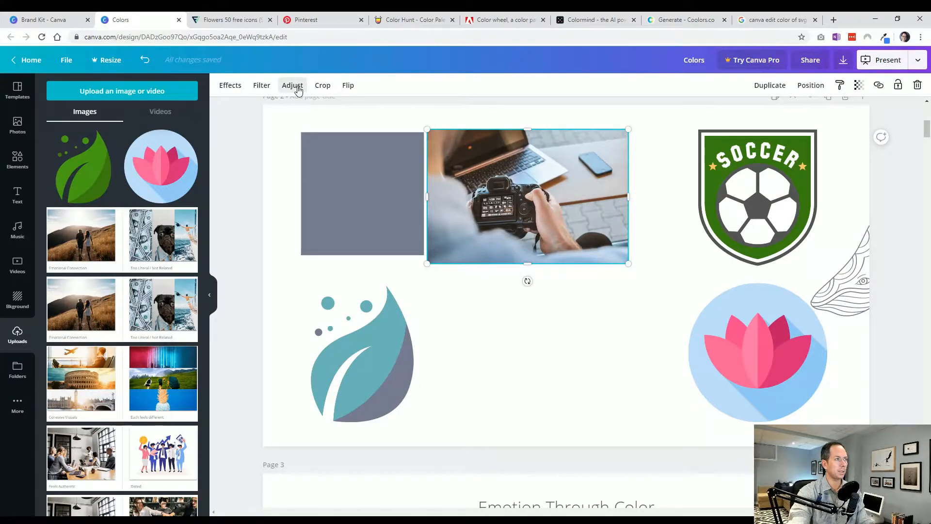
pyautogui.click(264, 87)
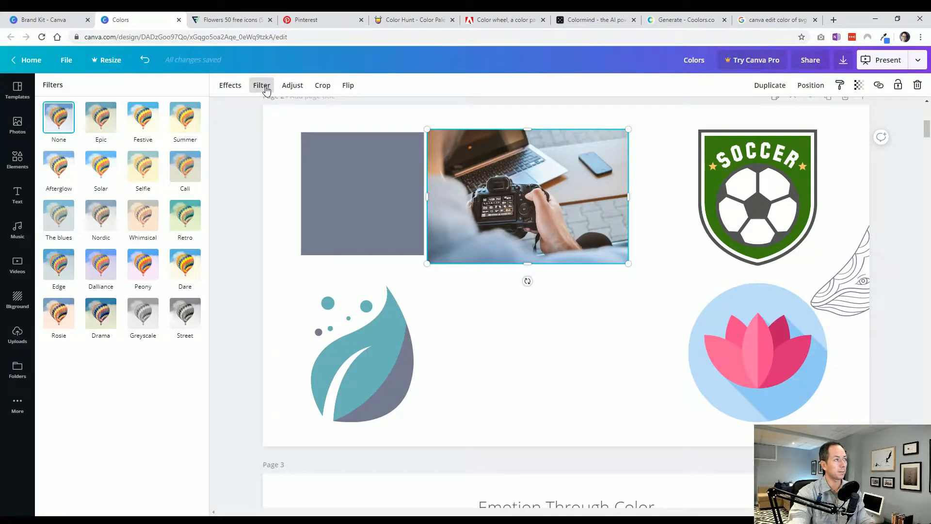
pyautogui.click(101, 117)
pyautogui.click(147, 125)
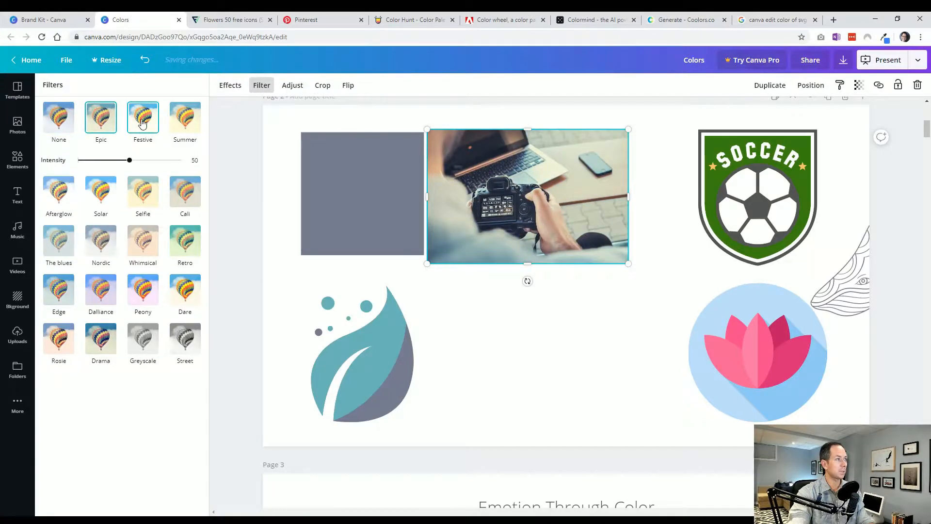
pyautogui.click(185, 117)
pyautogui.click(185, 191)
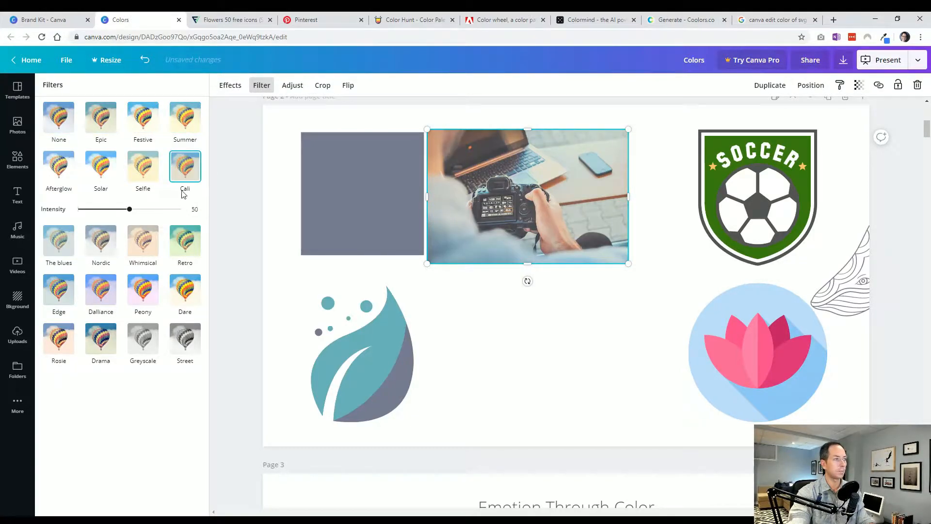
pyautogui.click(143, 166)
pyautogui.click(104, 167)
pyautogui.click(59, 241)
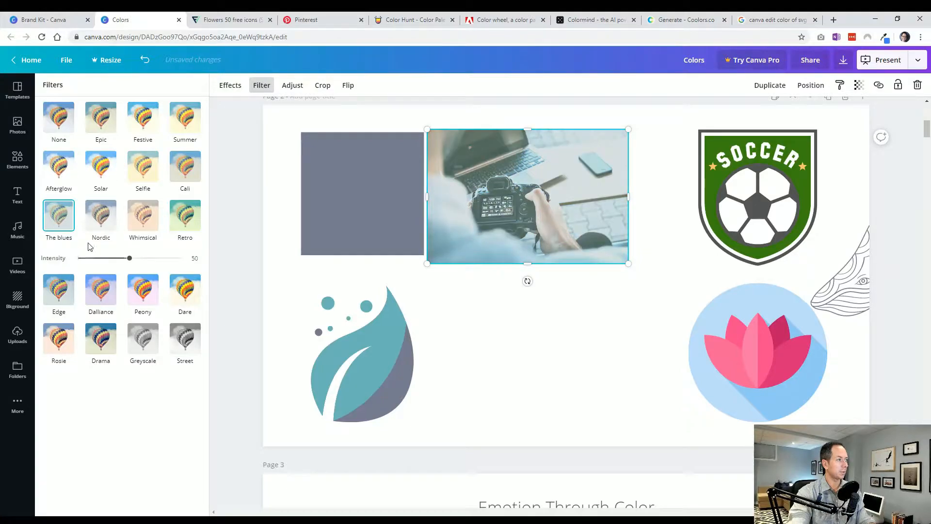
pyautogui.click(99, 220)
pyautogui.click(143, 216)
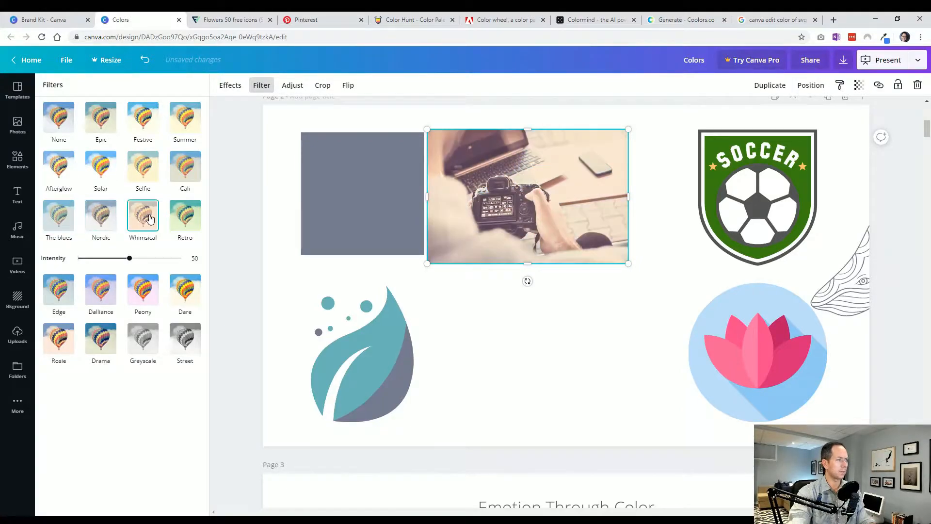
pyautogui.click(189, 221)
pyautogui.click(185, 291)
pyautogui.click(143, 264)
pyautogui.click(101, 264)
pyautogui.click(59, 271)
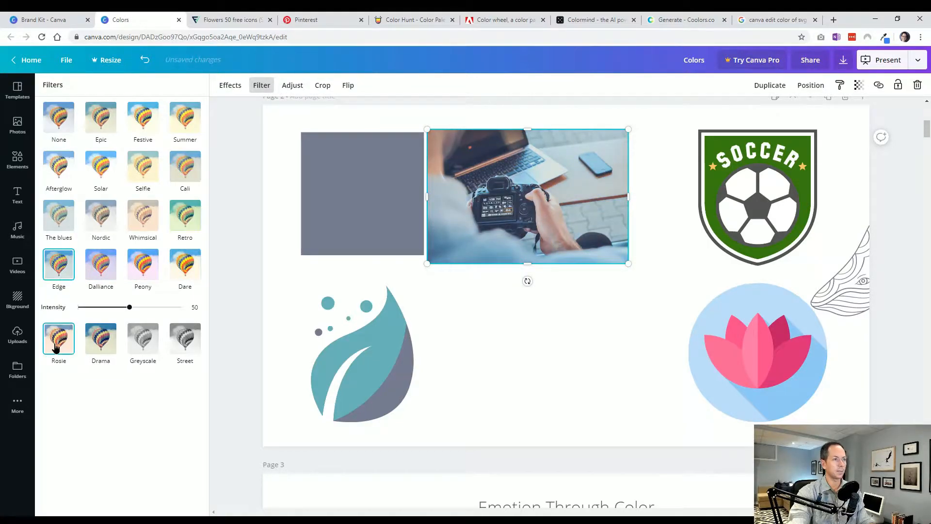
pyautogui.click(58, 339)
pyautogui.click(100, 315)
pyautogui.click(143, 314)
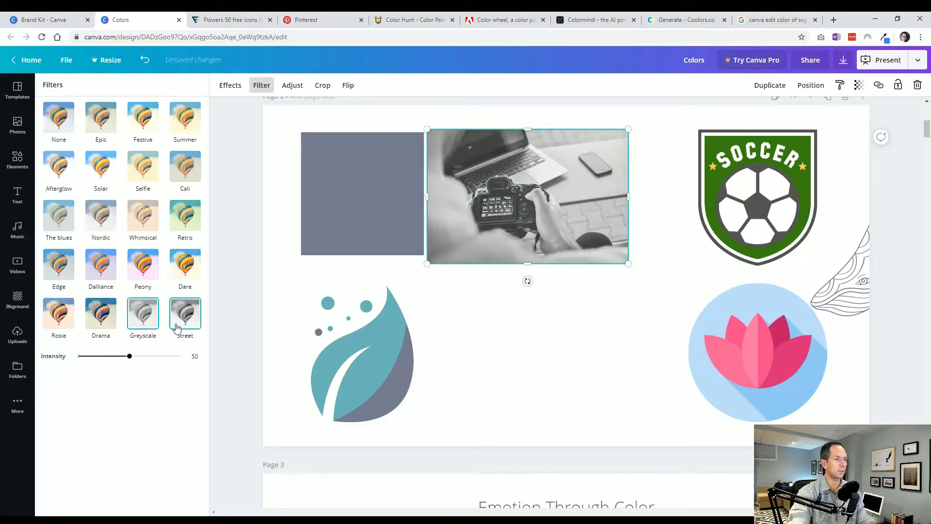
pyautogui.click(187, 313)
pyautogui.click(59, 118)
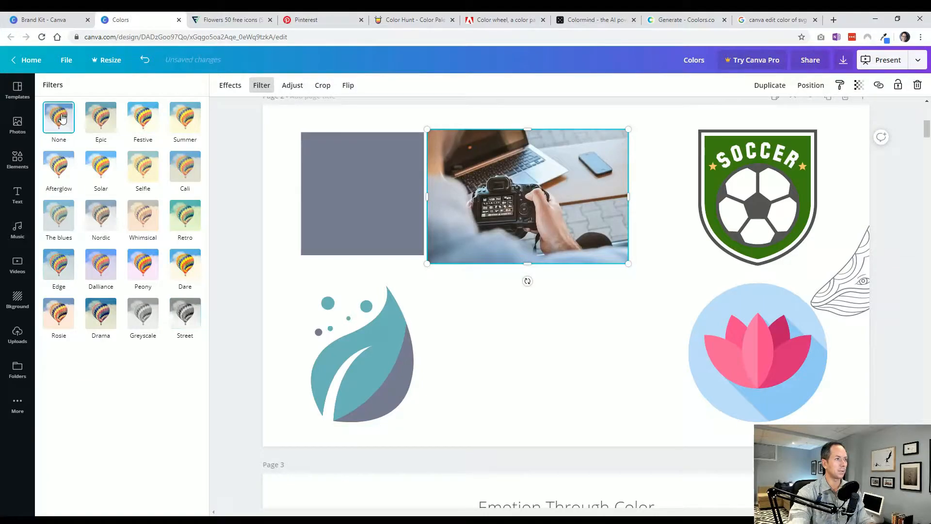
# Set the camera photo's tint to 71 and saturation to -58, and compare it with the slate gray square
pyautogui.click(292, 85)
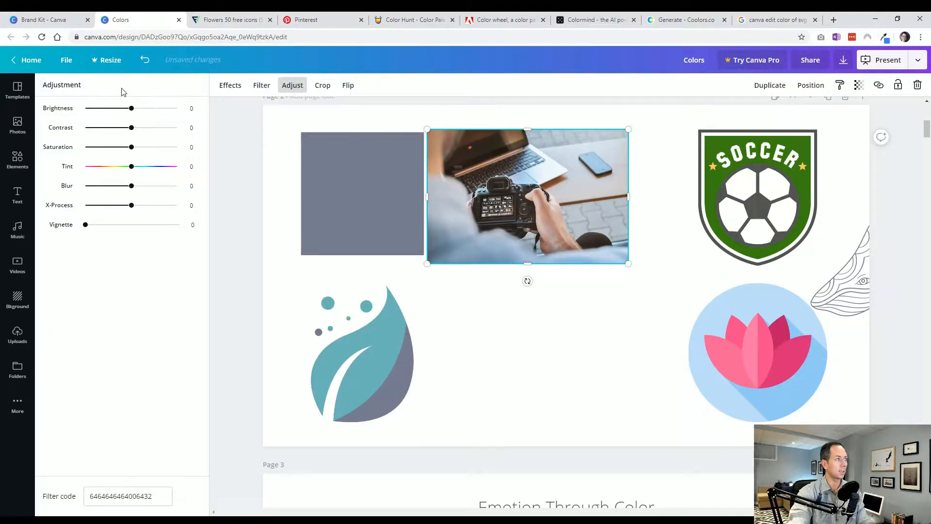
pyautogui.moveTo(132, 169); pyautogui.dragTo(108, 153)
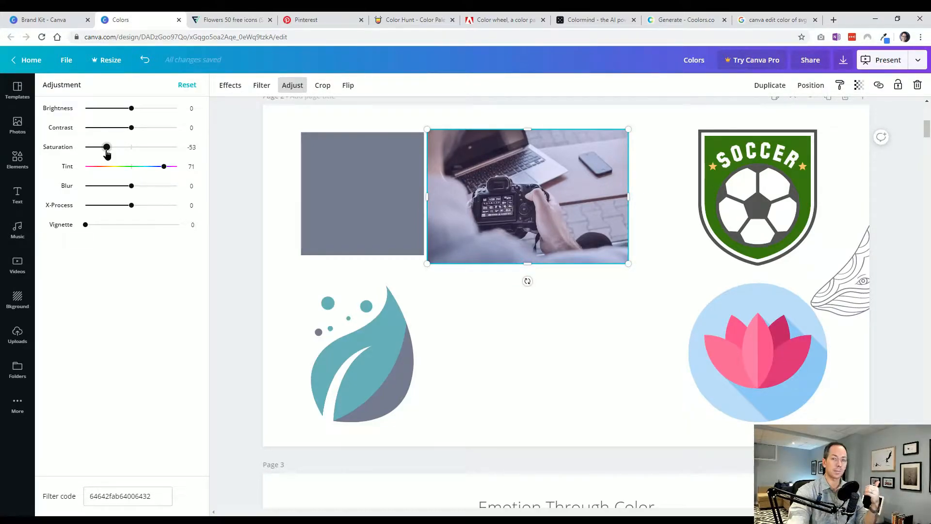
pyautogui.moveTo(107, 153)
pyautogui.mouseDown()
pyautogui.moveTo(222, 147)
pyautogui.moveTo(105, 151)
pyautogui.mouseUp()
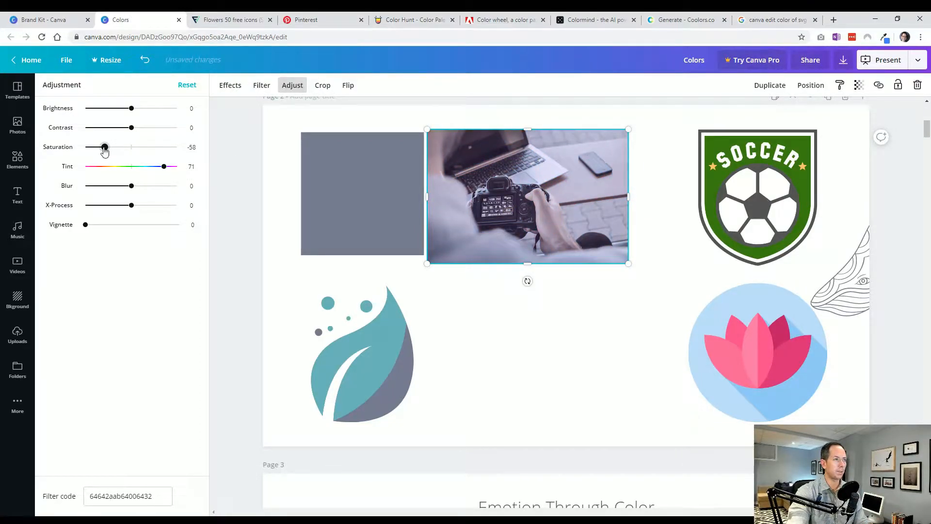
pyautogui.click(251, 228)
pyautogui.click(578, 227)
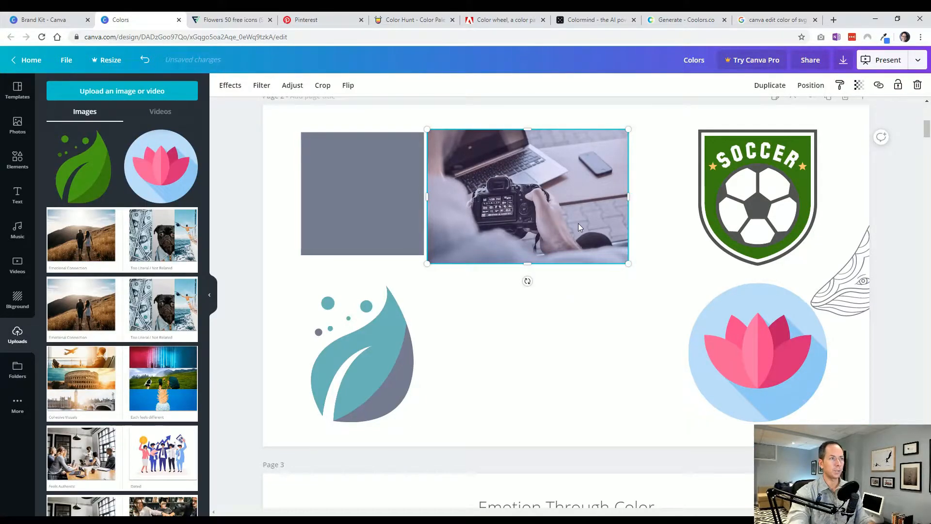
pyautogui.click(403, 208)
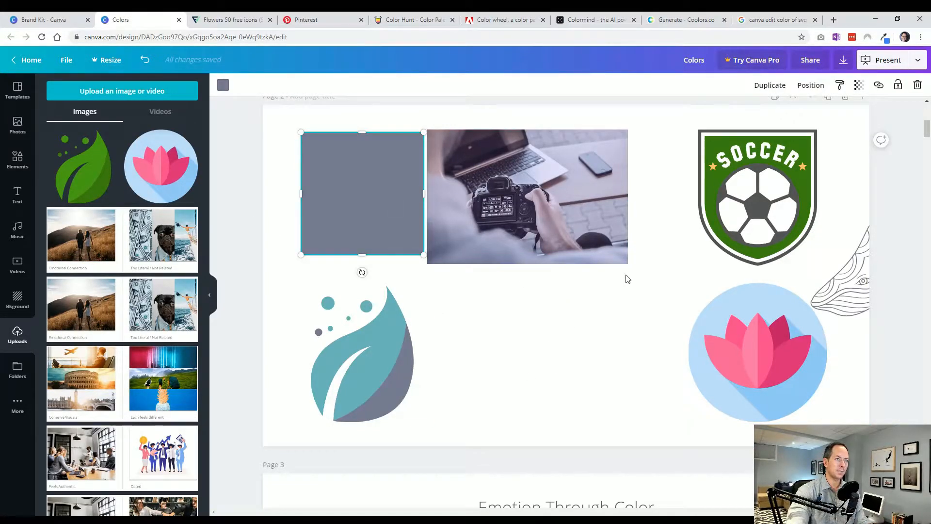
pyautogui.click(645, 272)
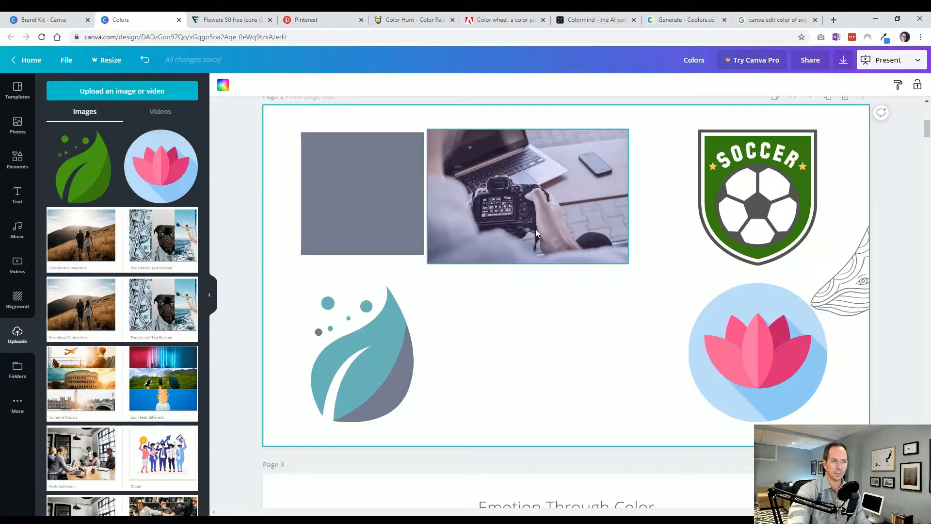
# Move the whale drawing between the leaf and lotus graphics, and add a blank page after page 2
pyautogui.moveTo(850, 306)
pyautogui.mouseDown()
pyautogui.moveTo(557, 371)
pyautogui.moveTo(525, 405)
pyautogui.mouseUp()
pyautogui.click(458, 299)
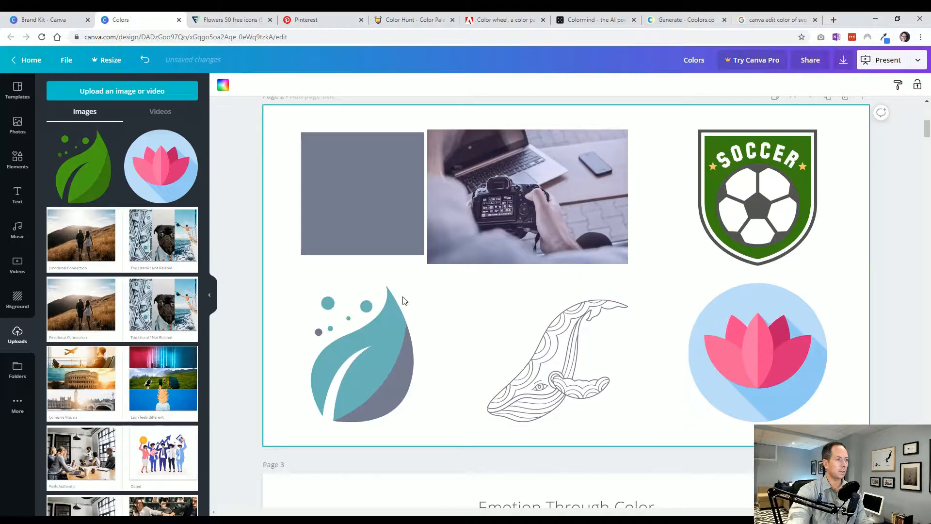
pyautogui.scroll(1, 834, 154)
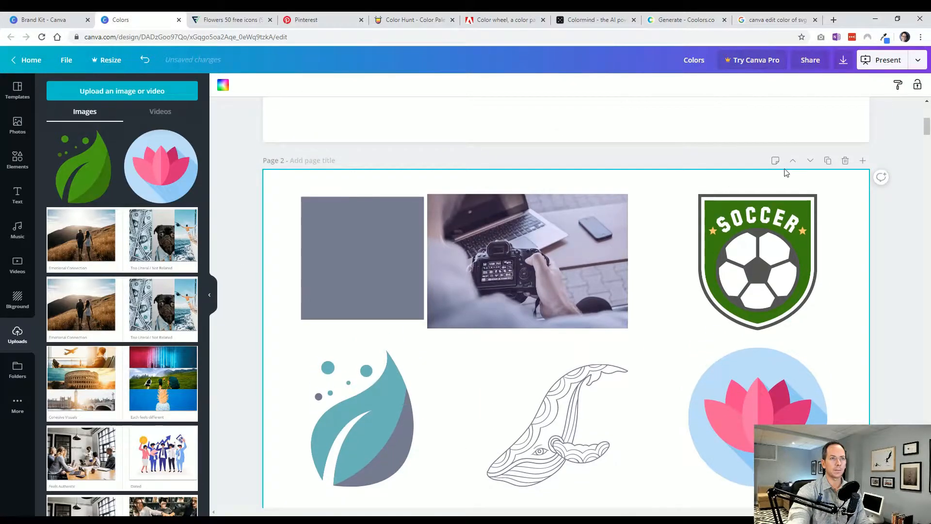
pyautogui.click(863, 161)
pyautogui.click(251, 329)
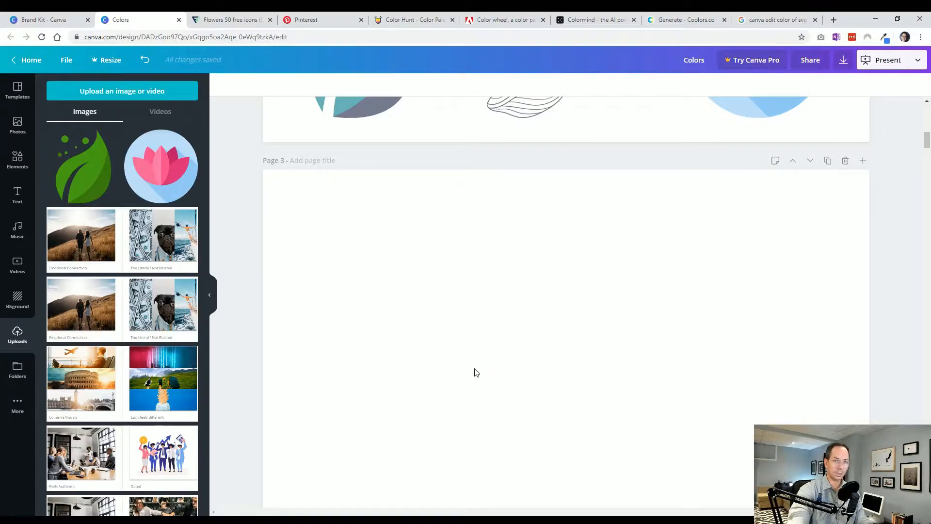
pyautogui.scroll(-1, 533, 315)
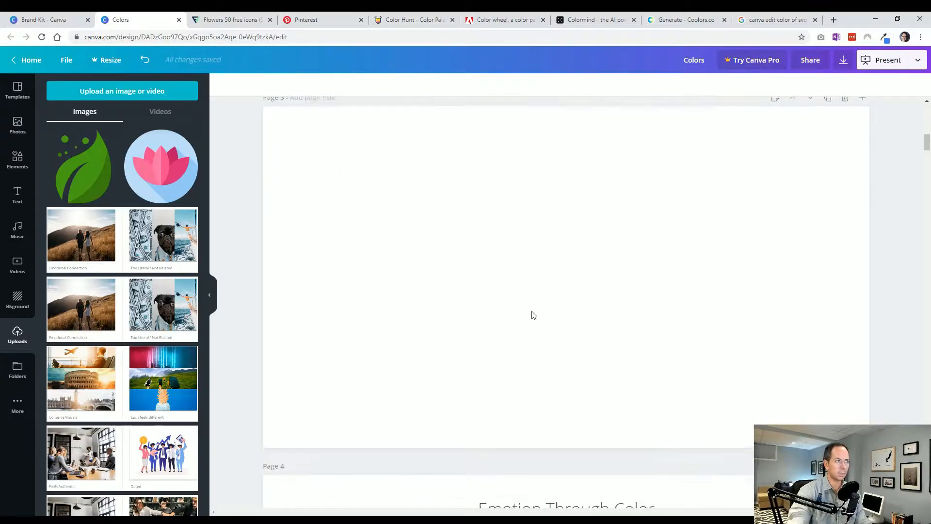
# Set the blank page's background to the orange brand color after trying orange and slate gray document colors and the teal brand color
pyautogui.click(450, 241)
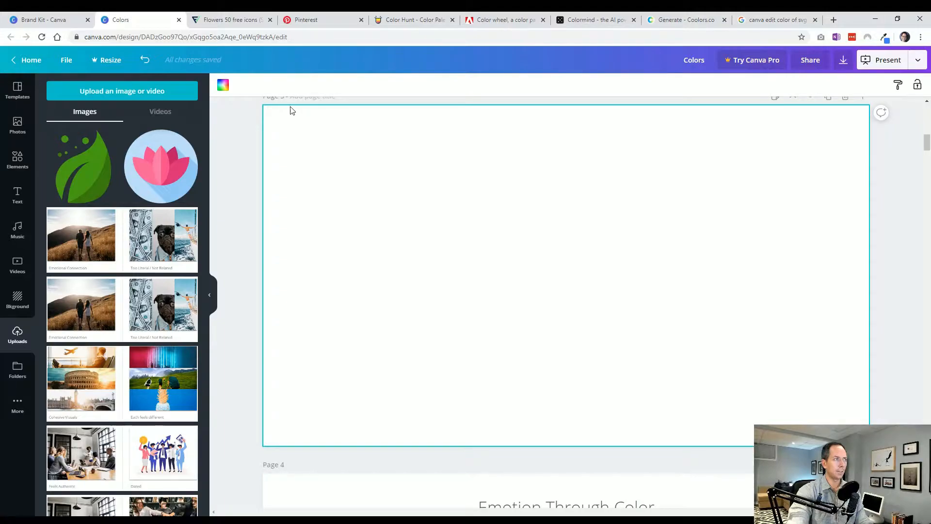
pyautogui.click(224, 86)
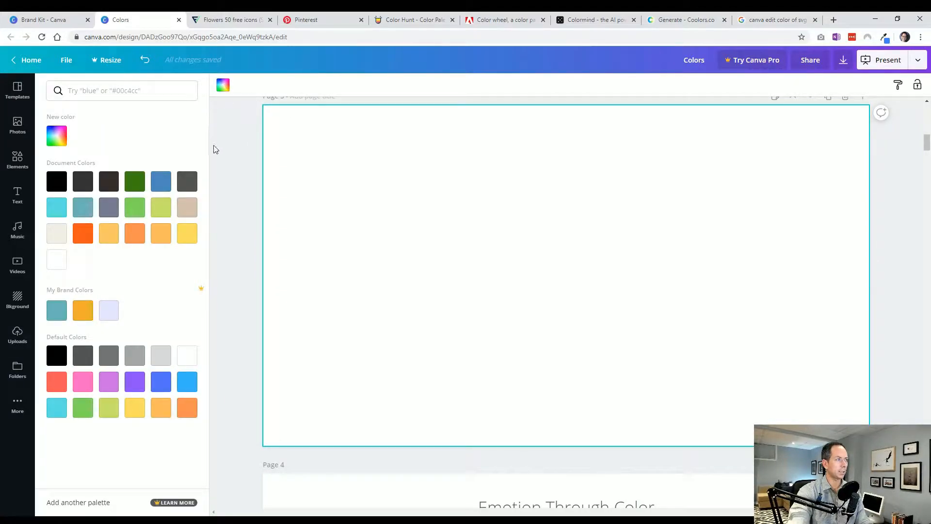
pyautogui.click(161, 234)
pyautogui.click(134, 233)
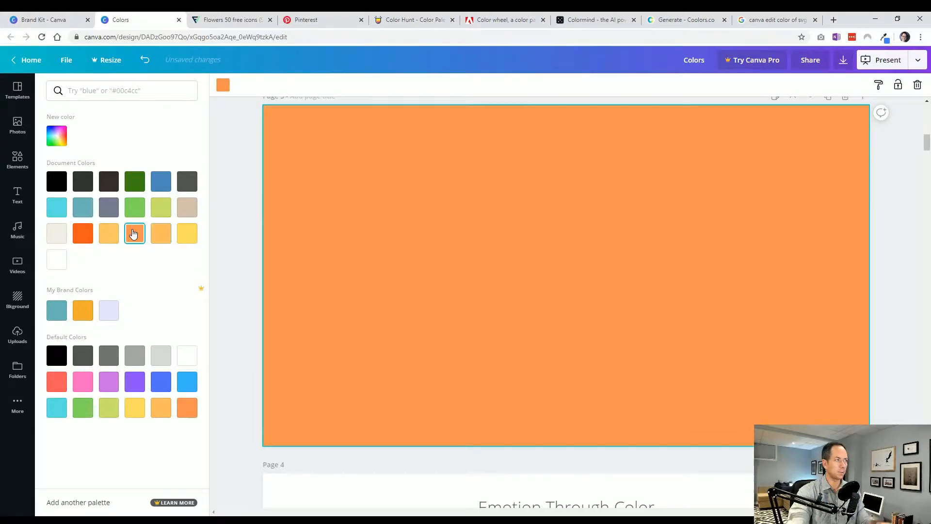
pyautogui.click(110, 214)
pyautogui.click(57, 310)
pyautogui.click(82, 310)
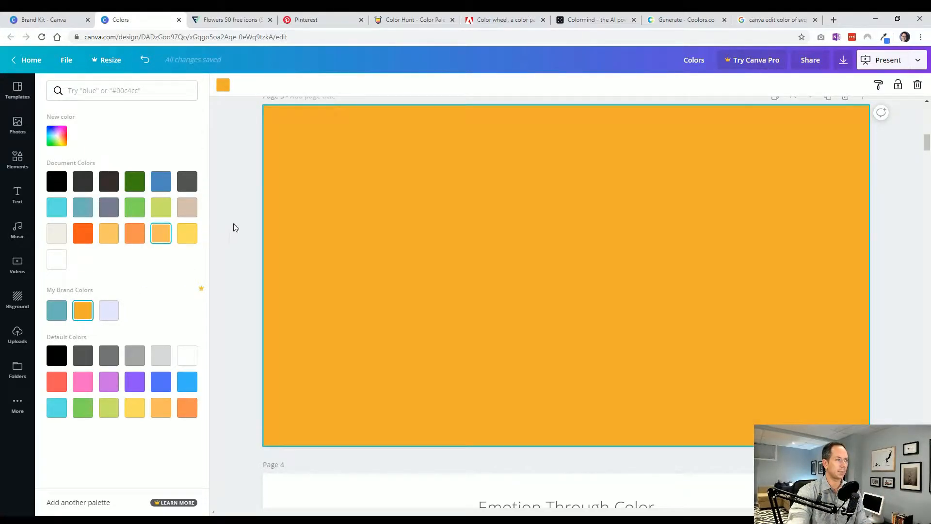
# Delete the orange page background, undo the deletion, and recolor the background with the white document color
pyautogui.click(249, 237)
pyautogui.press('Delete')
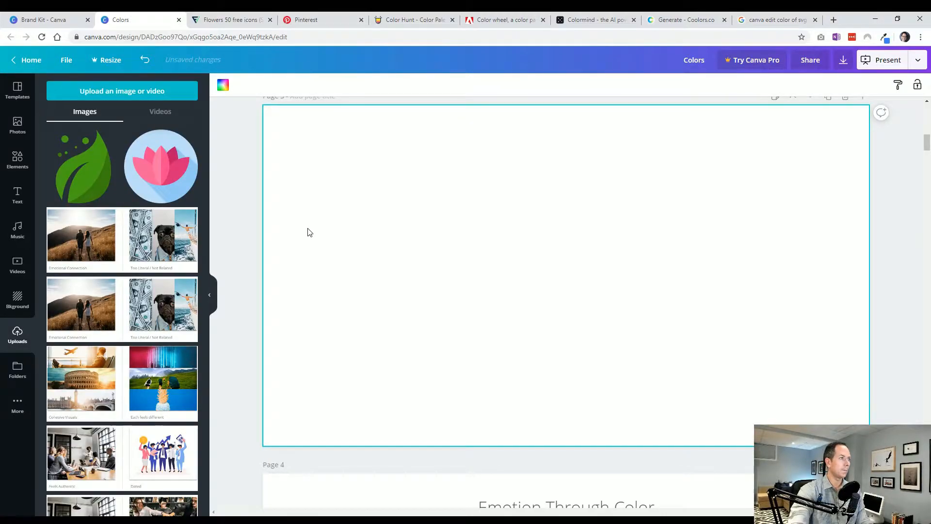
pyautogui.hotkey('ctrl', 'z')
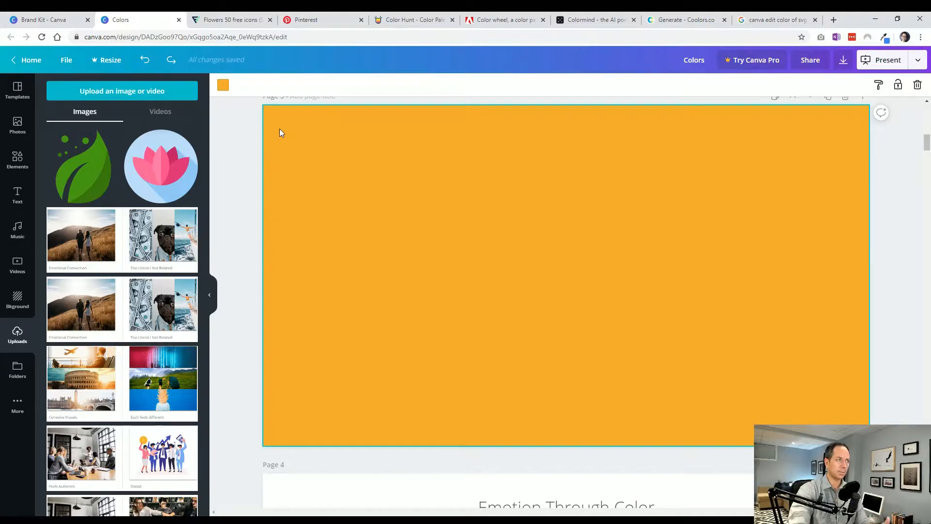
pyautogui.click(223, 85)
pyautogui.click(83, 259)
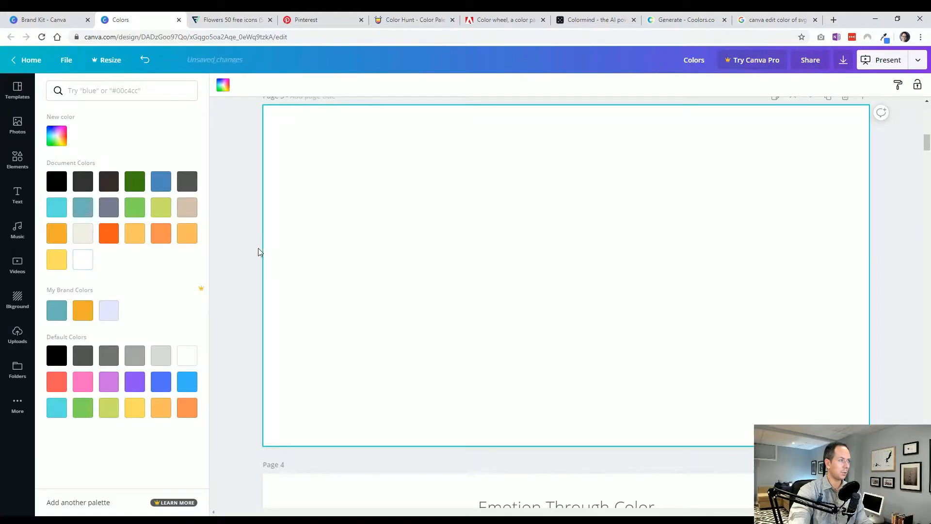
pyautogui.click(245, 249)
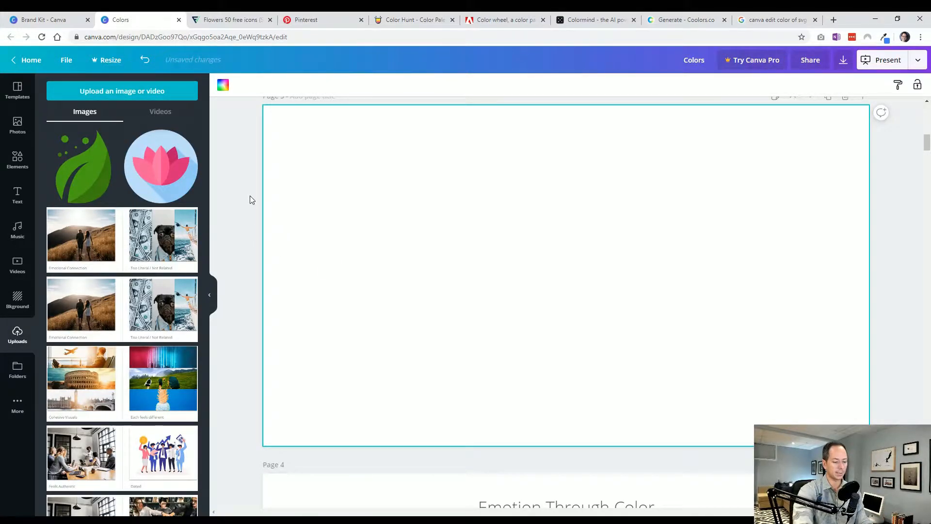
# Fill the page background with the light green document color and delete that background
pyautogui.click(223, 85)
pyautogui.click(142, 200)
pyautogui.click(301, 217)
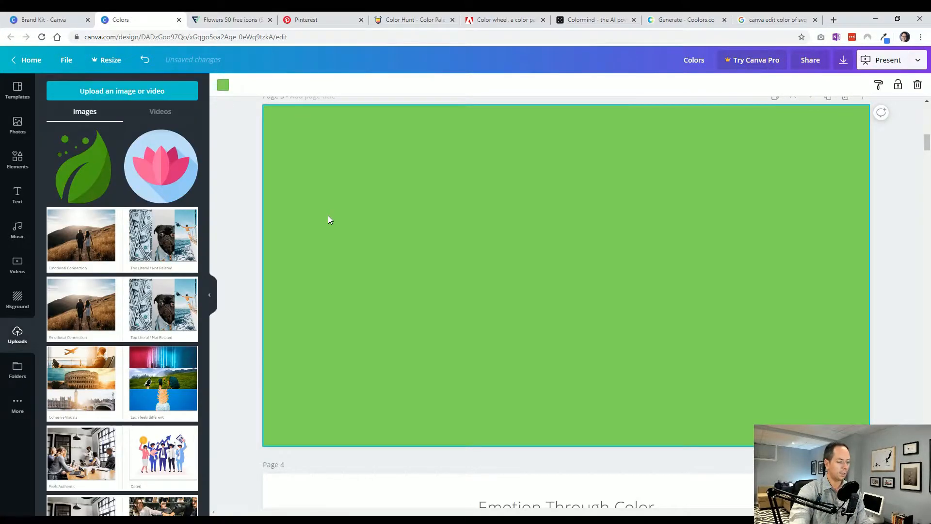
pyautogui.press('Delete')
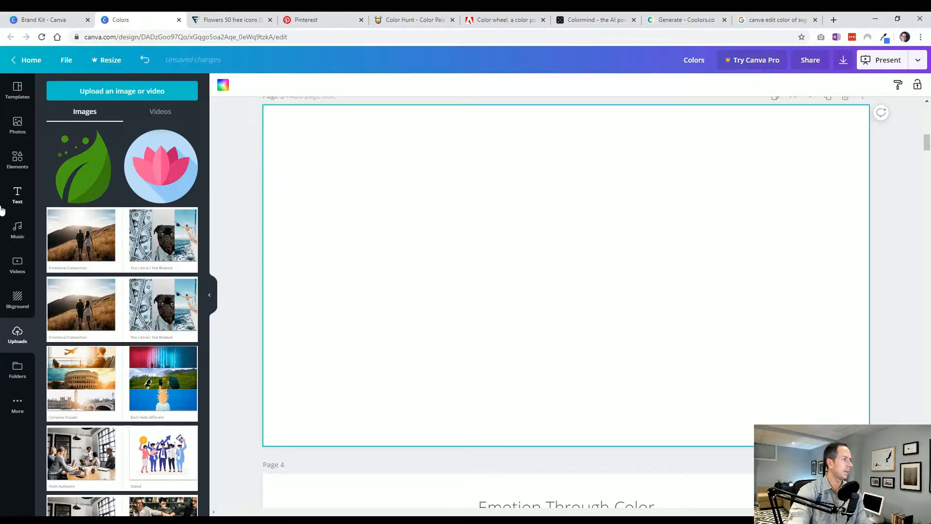
# Search the elements for "gradient" and add the peach-to-pink gradient blob to page 3
pyautogui.click(16, 159)
pyautogui.moveTo(95, 89); pyautogui.dragTo(5, 94)
pyautogui.write('gradient')
pyautogui.press('Return')
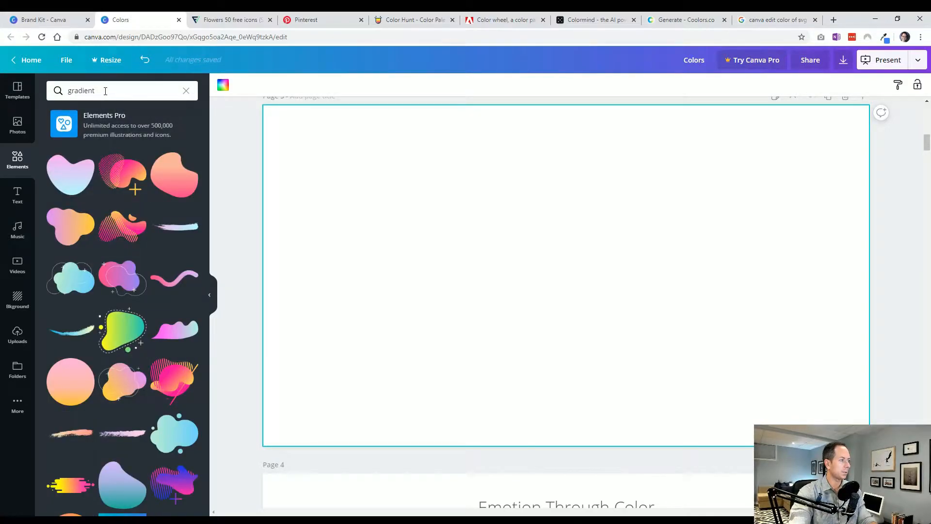
pyautogui.scroll(-4, 135, 354)
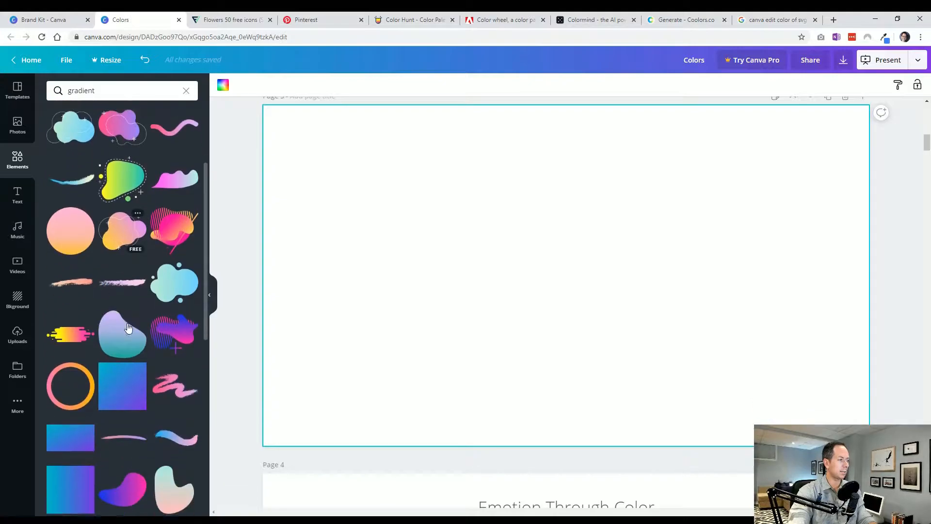
pyautogui.scroll(4, 127, 305)
pyautogui.click(175, 180)
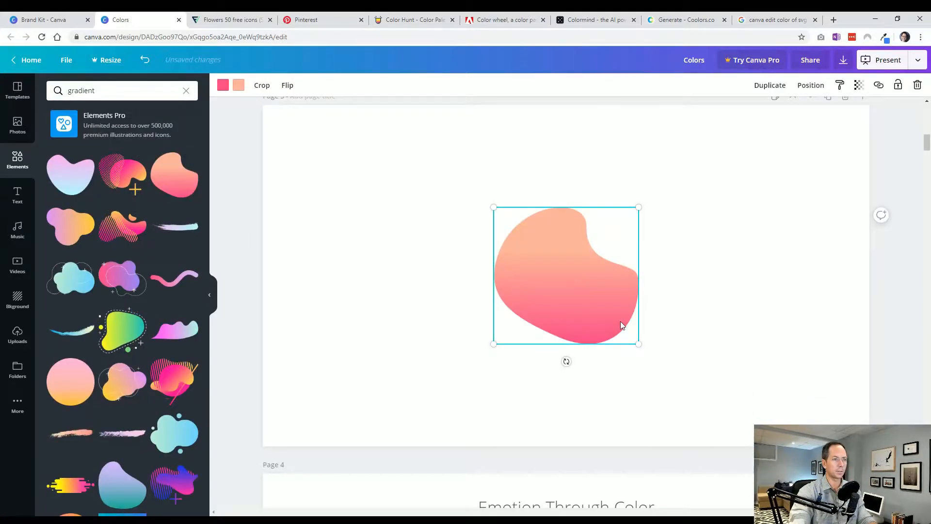
# Enlarge the gradient blob and move it to the left half of page 3
pyautogui.moveTo(638, 340); pyautogui.dragTo(684, 362)
pyautogui.moveTo(606, 342); pyautogui.dragTo(455, 366)
pyautogui.click(528, 370)
pyautogui.click(438, 325)
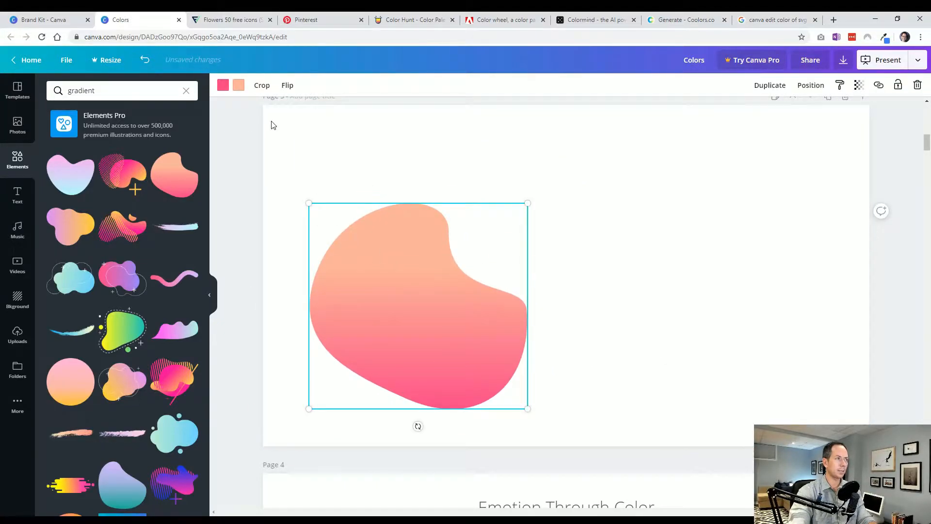
pyautogui.scroll(5, 407, 241)
pyautogui.scroll(3, 406, 242)
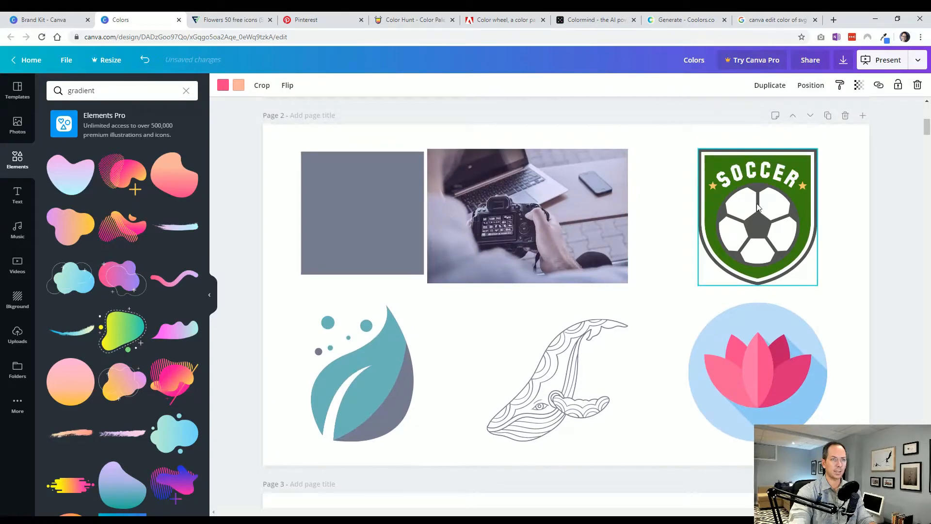
pyautogui.scroll(-8, 414, 336)
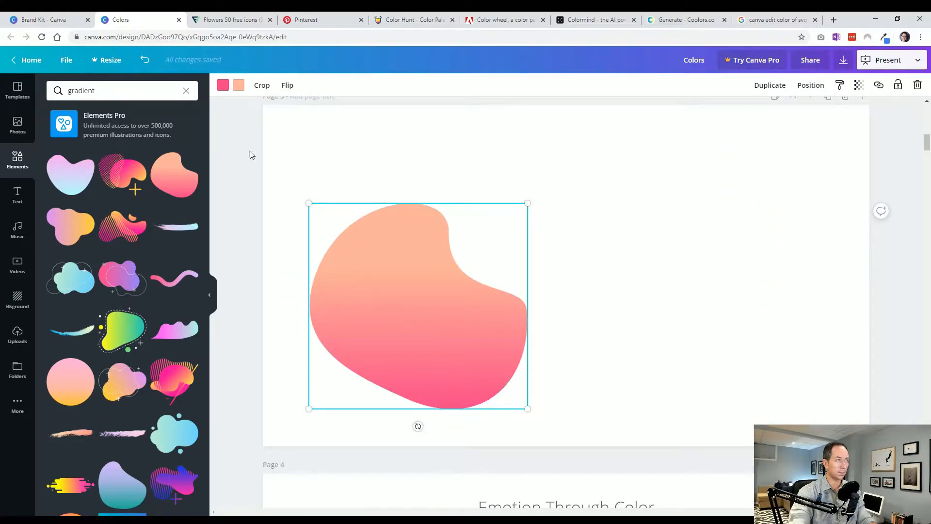
# Recolor the gradient blob on page 3, replacing pink with the slate gray document color and peach with the teal one
pyautogui.click(223, 84)
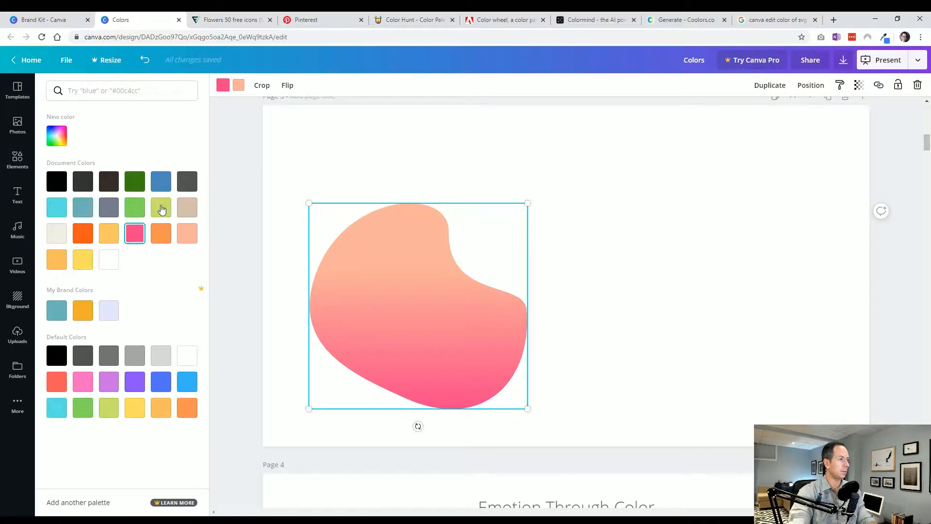
pyautogui.click(108, 207)
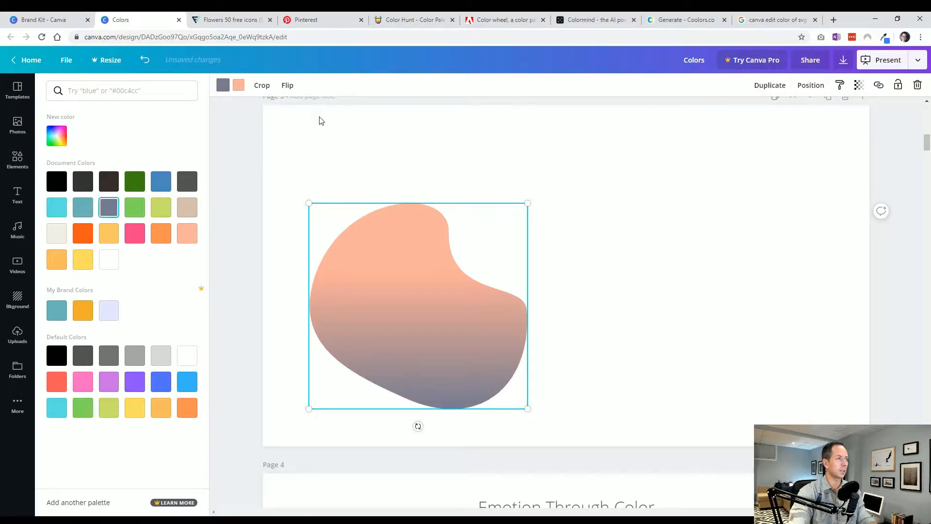
pyautogui.click(238, 84)
pyautogui.click(83, 207)
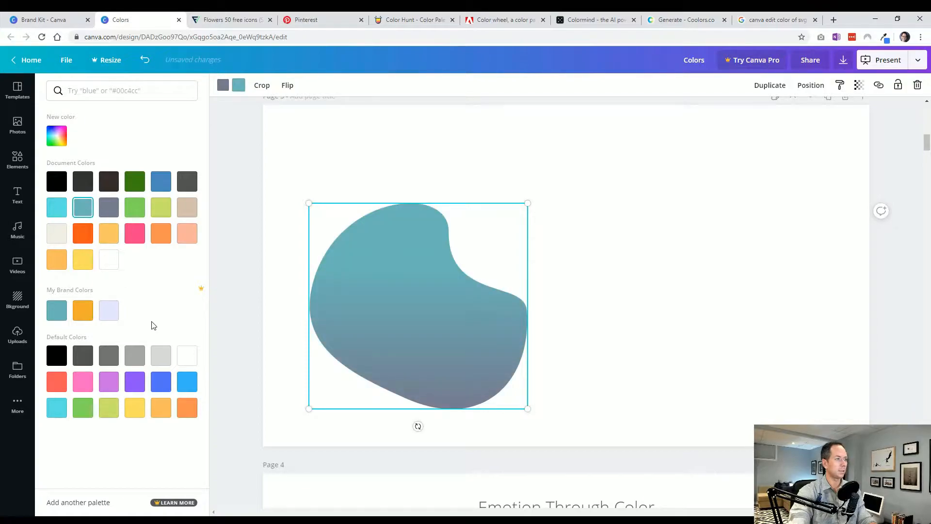
pyautogui.click(252, 345)
pyautogui.click(277, 340)
pyautogui.click(367, 322)
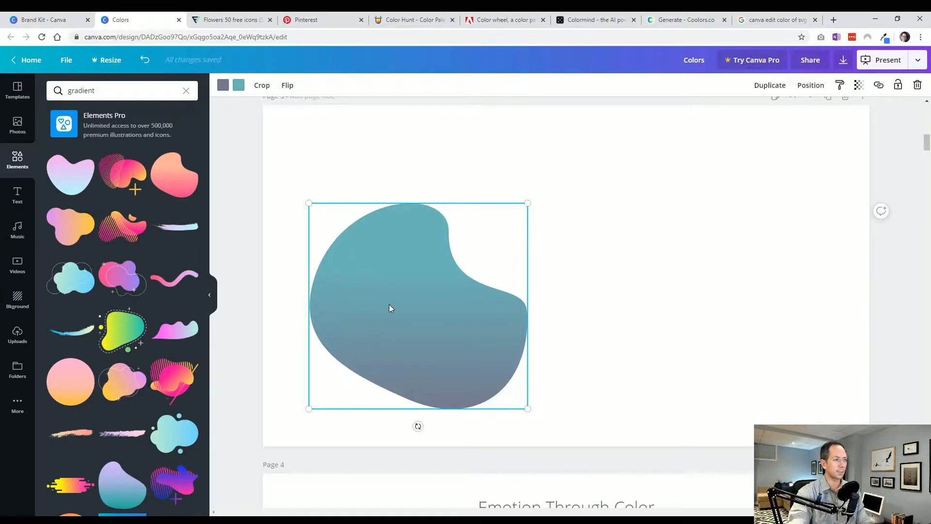
# Review the recolored elements on pages 3 and 2 and inspect the "using" text on page 1
pyautogui.click(407, 187)
pyautogui.scroll(3, 642, 326)
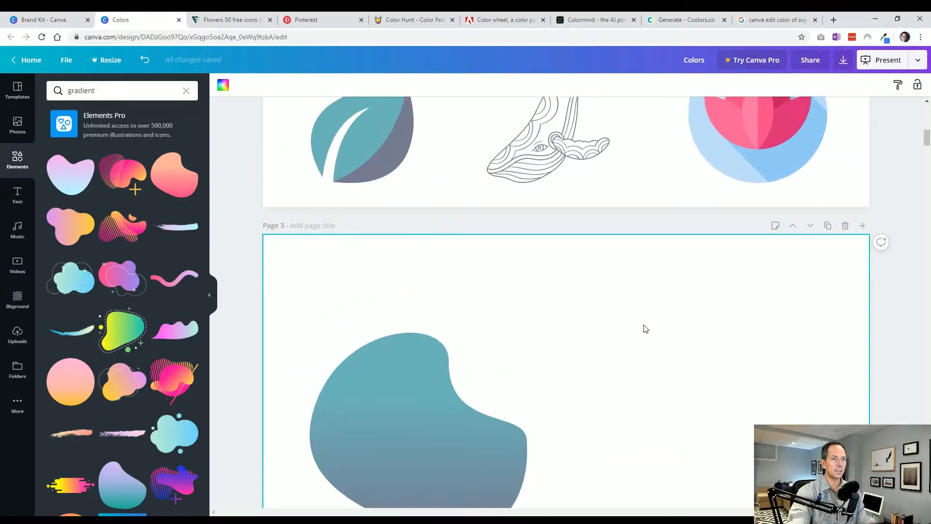
pyautogui.scroll(5, 645, 329)
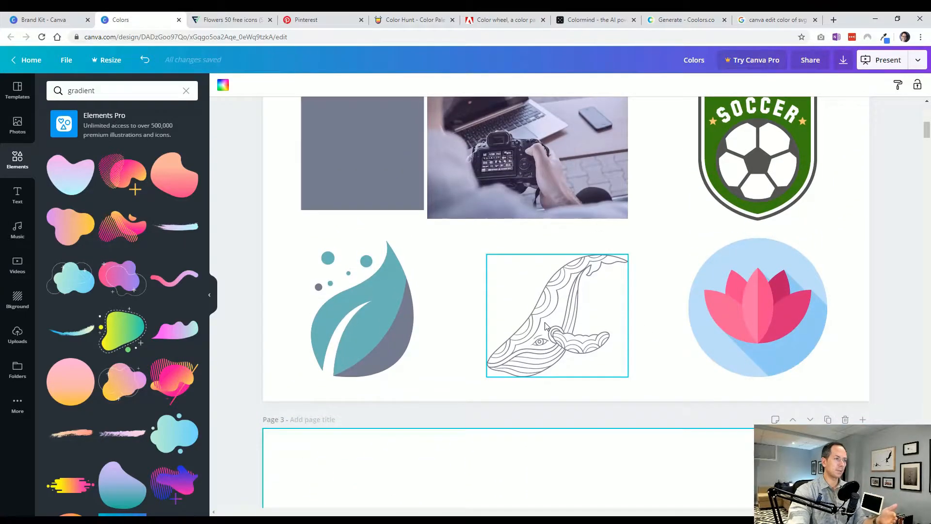
pyautogui.scroll(10, 545, 326)
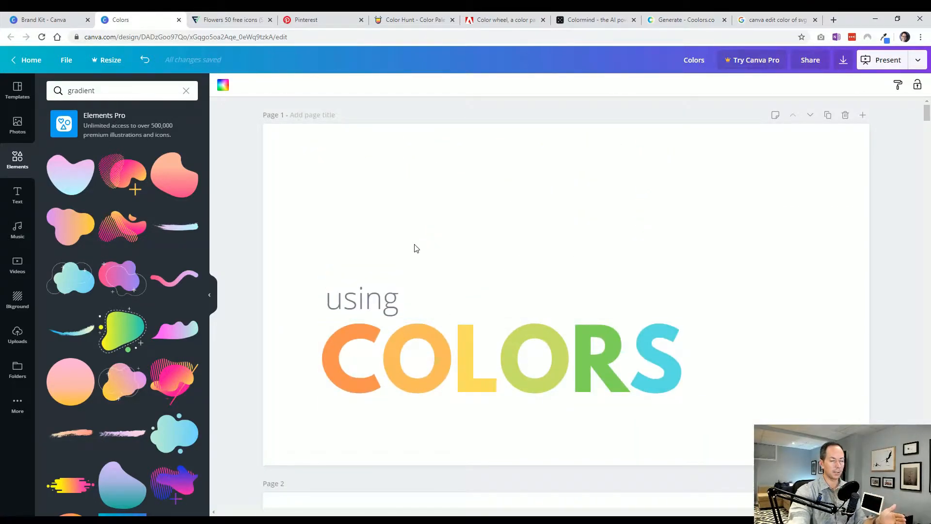
pyautogui.click(391, 357)
pyautogui.click(385, 301)
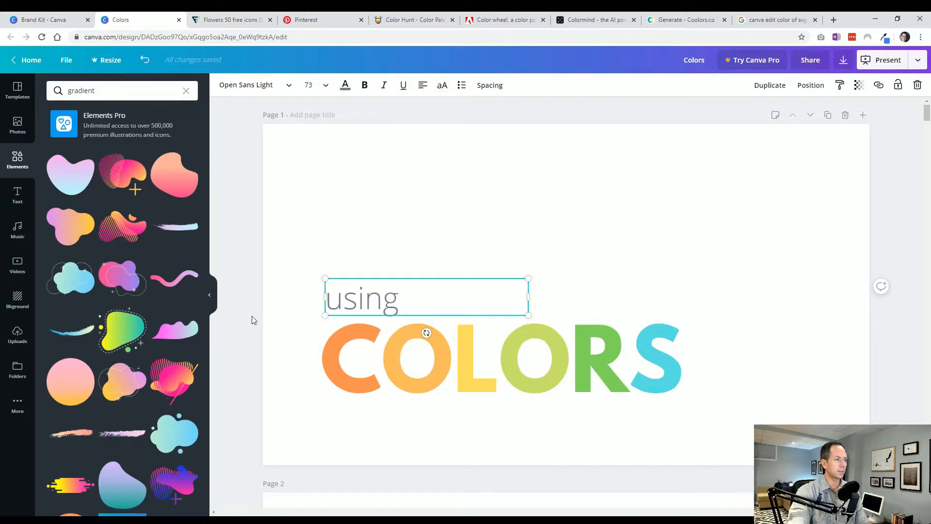
pyautogui.click(253, 318)
# Examine the "Emotion Through Color" overview on page 4 and the emotions listed for yellow, orange, red, purple and blue on the following pages
pyautogui.scroll(-10, 252, 320)
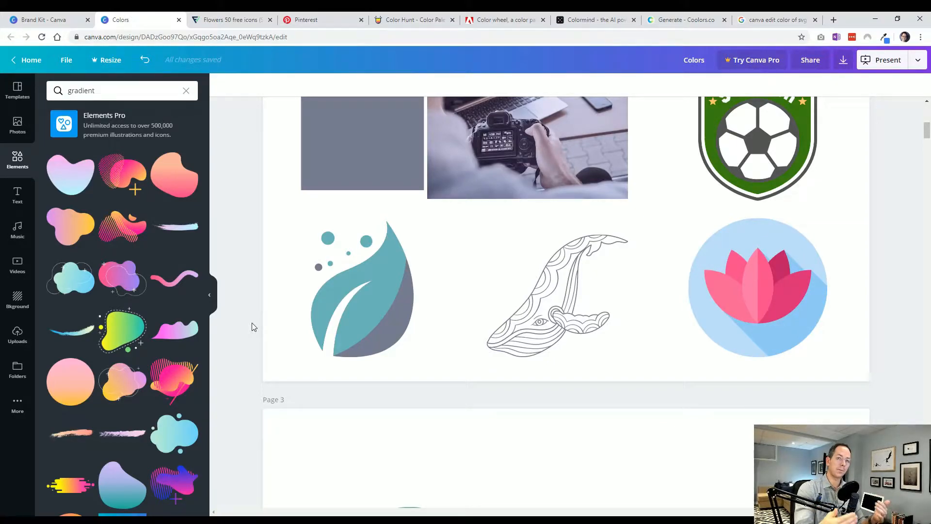
pyautogui.scroll(-10, 269, 297)
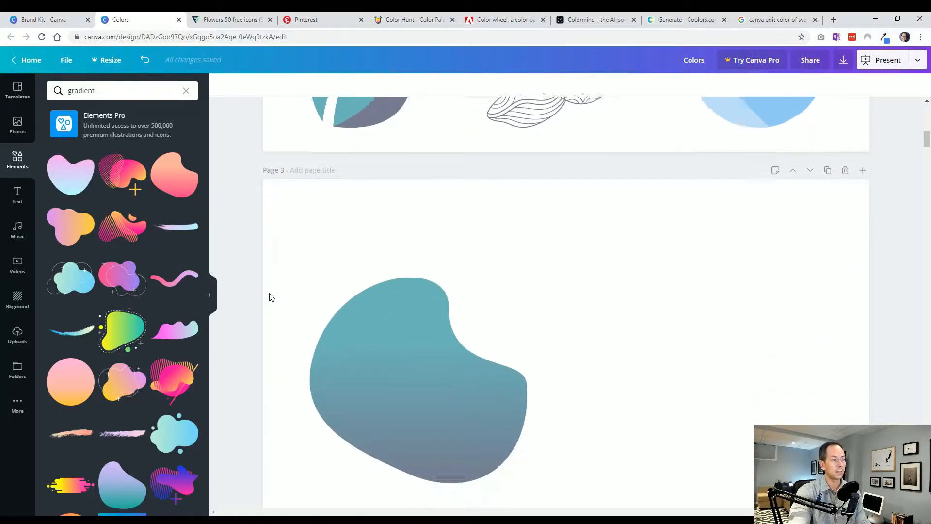
pyautogui.scroll(-1, 269, 298)
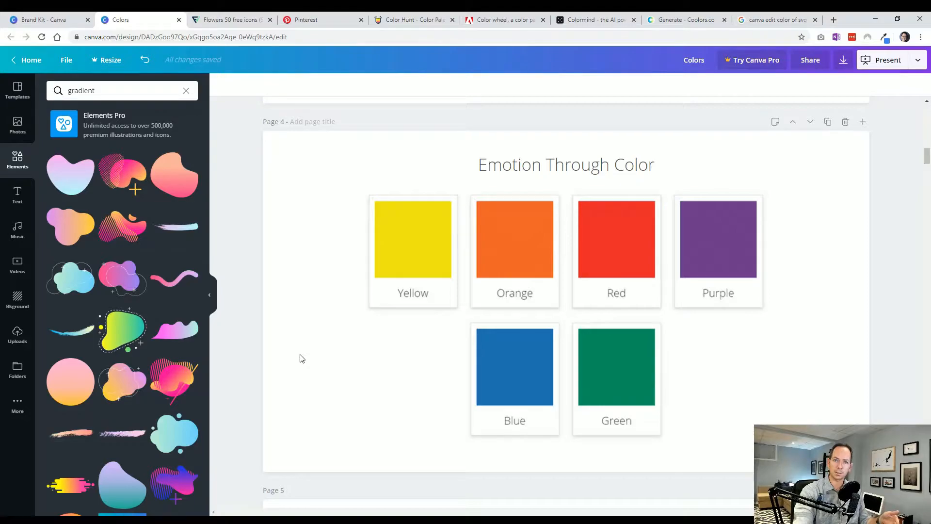
pyautogui.scroll(-8, 299, 359)
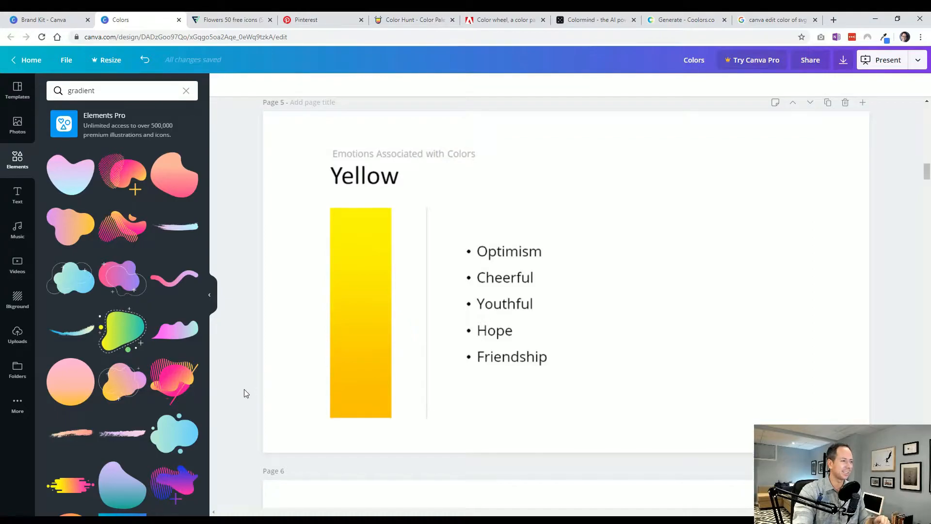
pyautogui.scroll(-8, 245, 389)
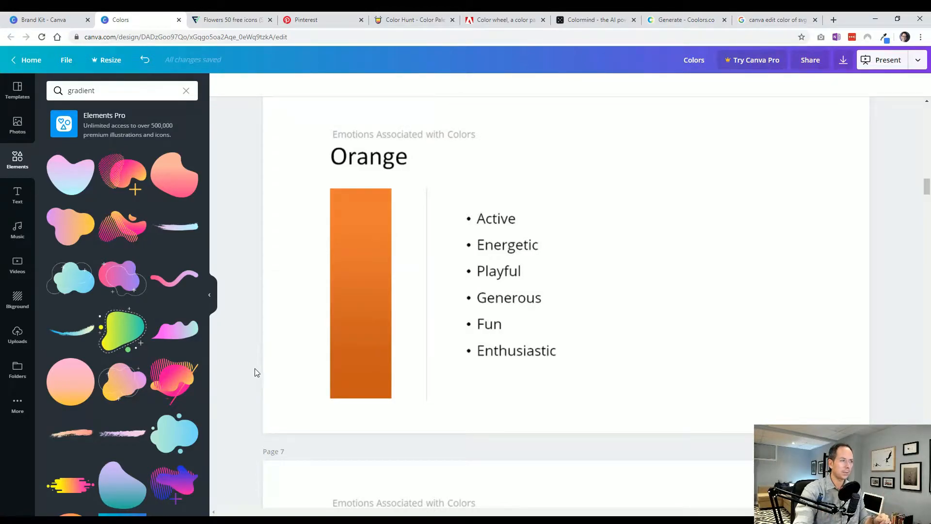
pyautogui.scroll(-8, 254, 368)
pyautogui.scroll(1, 255, 358)
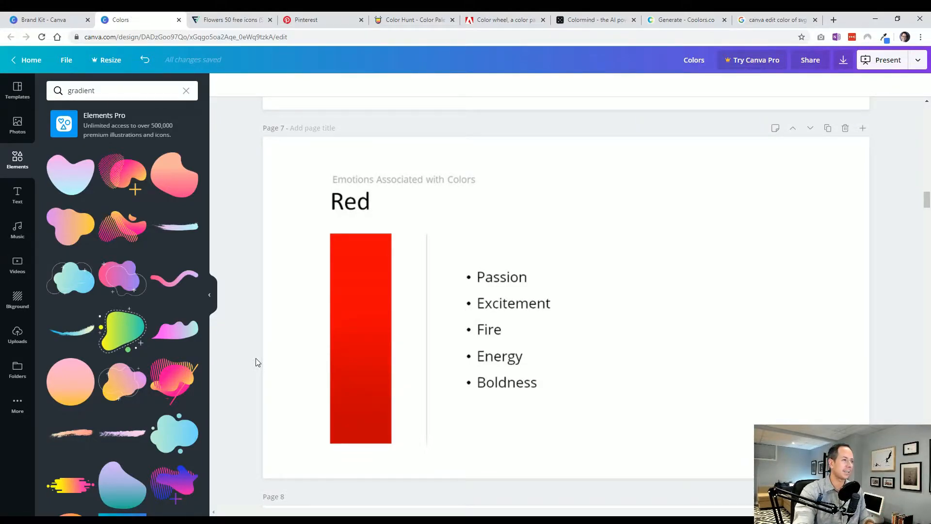
pyautogui.scroll(-5, 255, 363)
pyautogui.scroll(-2, 255, 358)
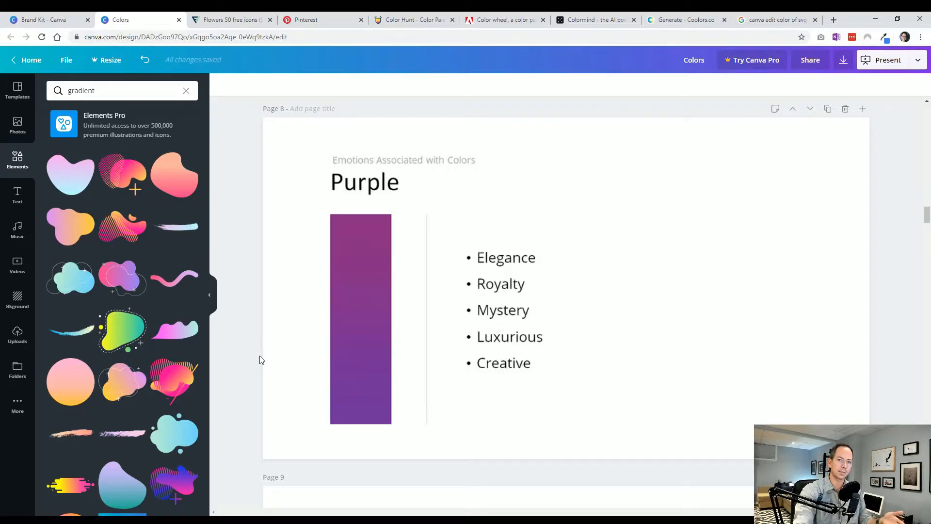
pyautogui.scroll(-8, 261, 359)
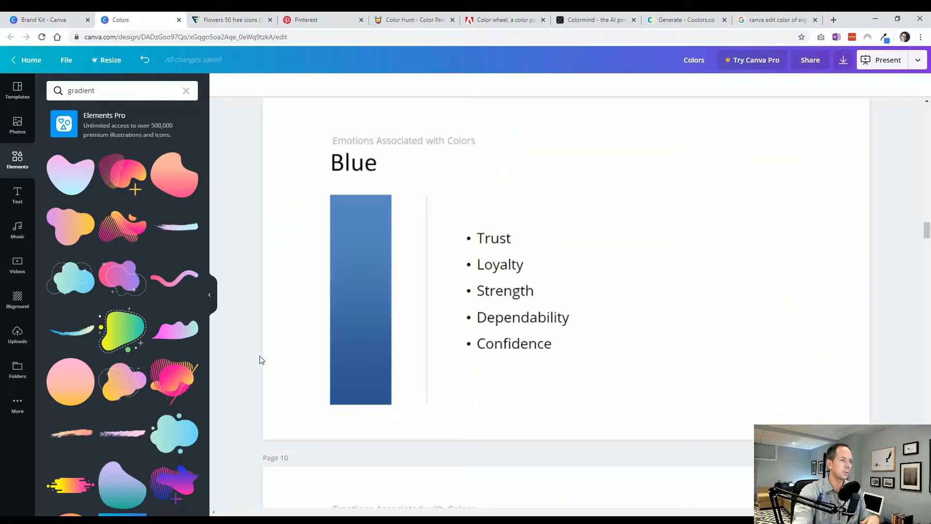
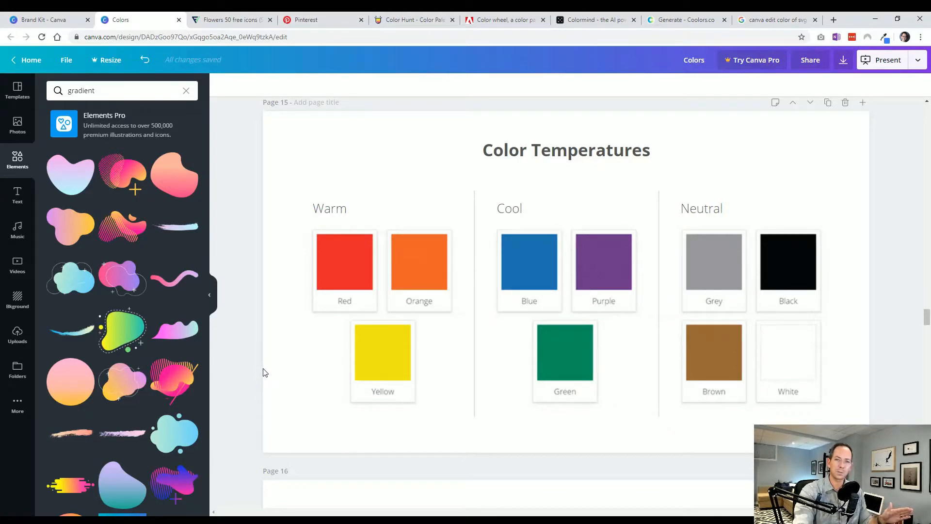
# Compare the warm product and cool presentation palettes on page 16 and view the Pinterest palette example on page 17
pyautogui.scroll(-6, 266, 372)
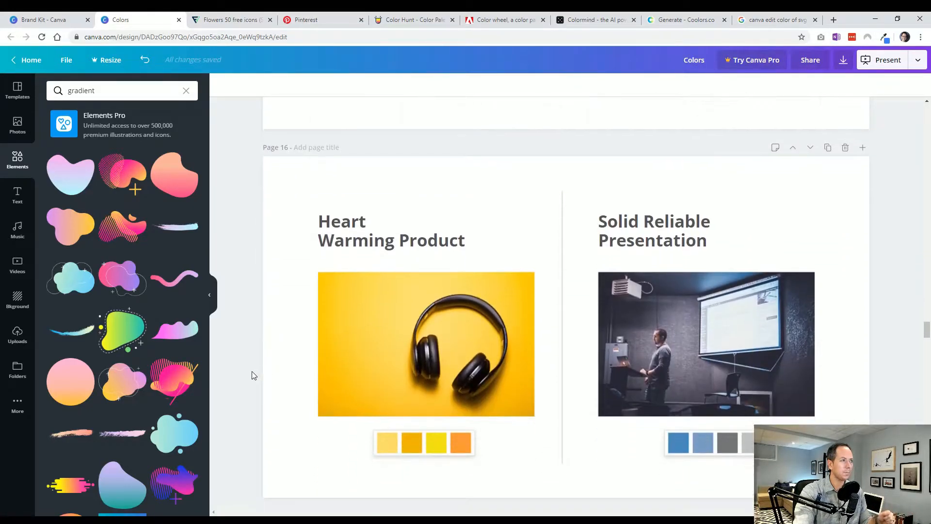
pyautogui.scroll(-1, 249, 375)
pyautogui.scroll(1, 249, 374)
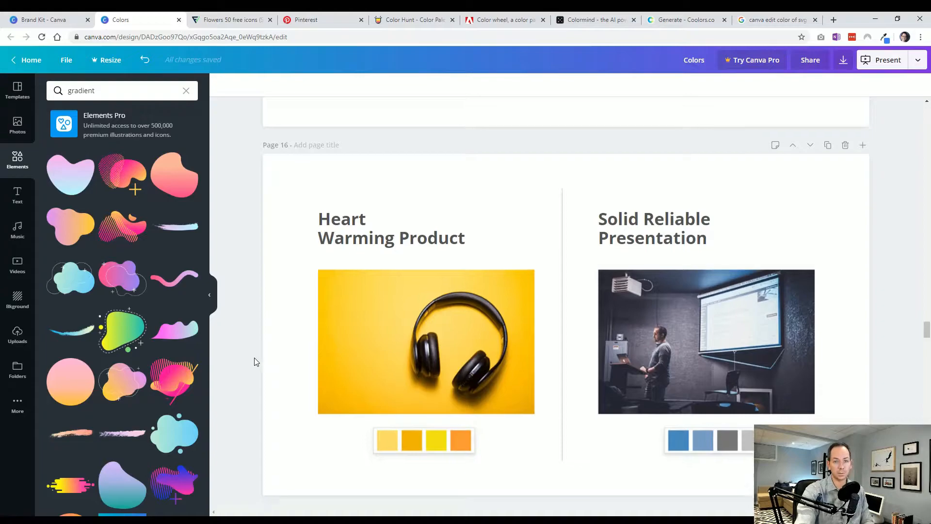
pyautogui.scroll(-2, 254, 359)
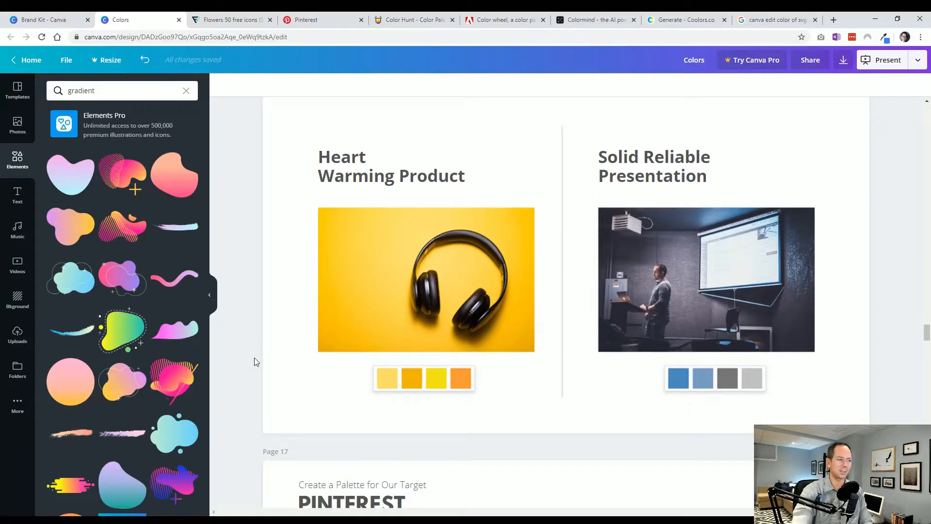
pyautogui.scroll(-10, 256, 361)
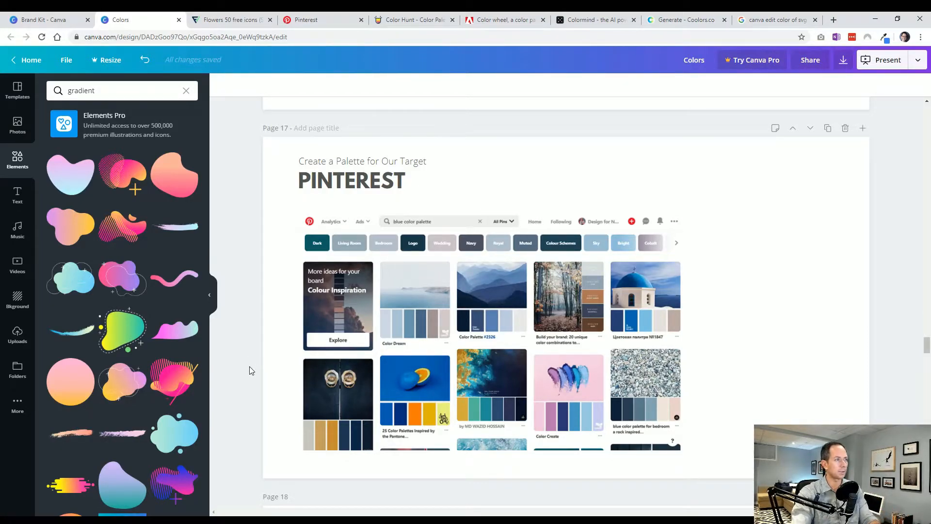
# Switch to Pinterest, browse the color palette results, and view the Pantone Autumn/Winter 2019 succulent pin before returning to the results
pyautogui.click(311, 23)
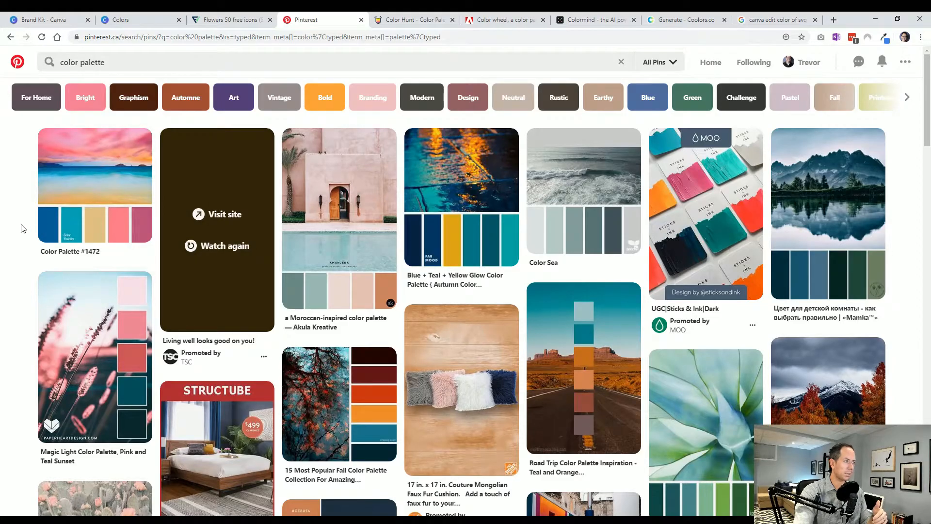
pyautogui.scroll(-1, 23, 227)
pyautogui.scroll(-10, 23, 227)
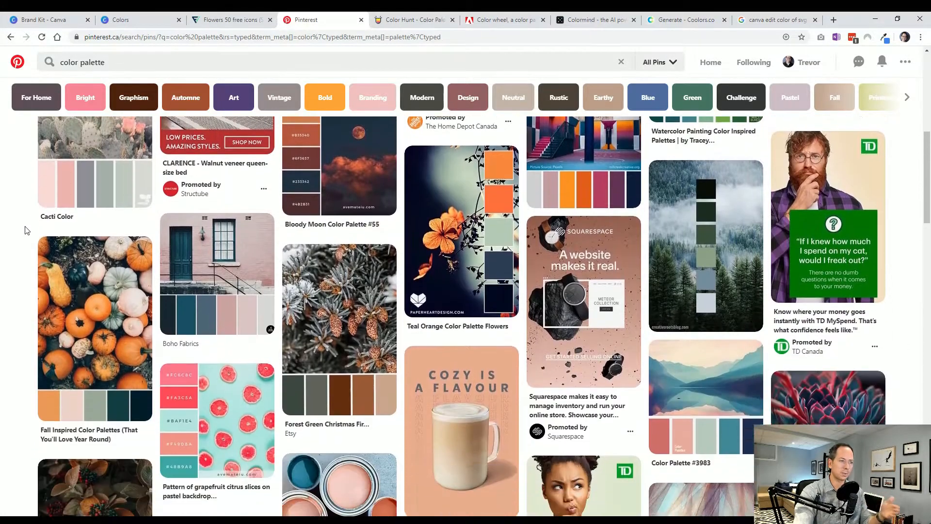
pyautogui.scroll(-2, 27, 230)
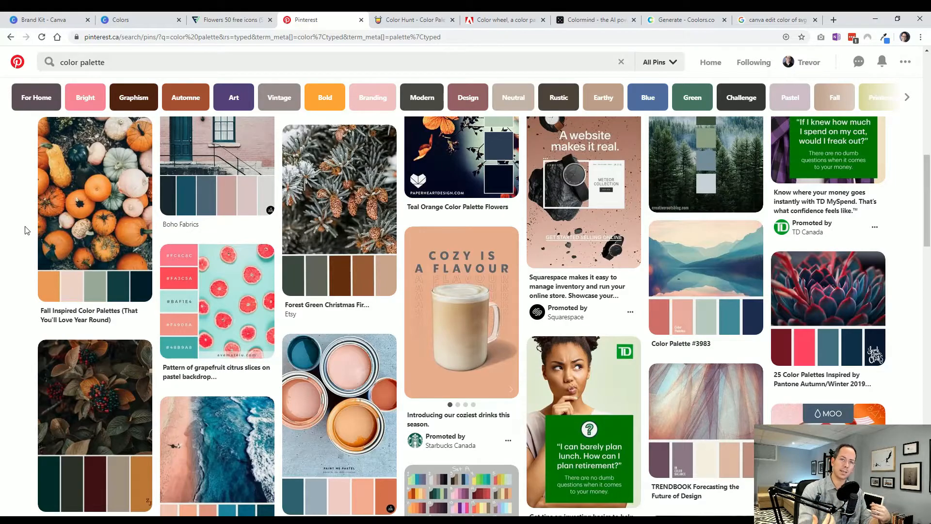
pyautogui.click(804, 323)
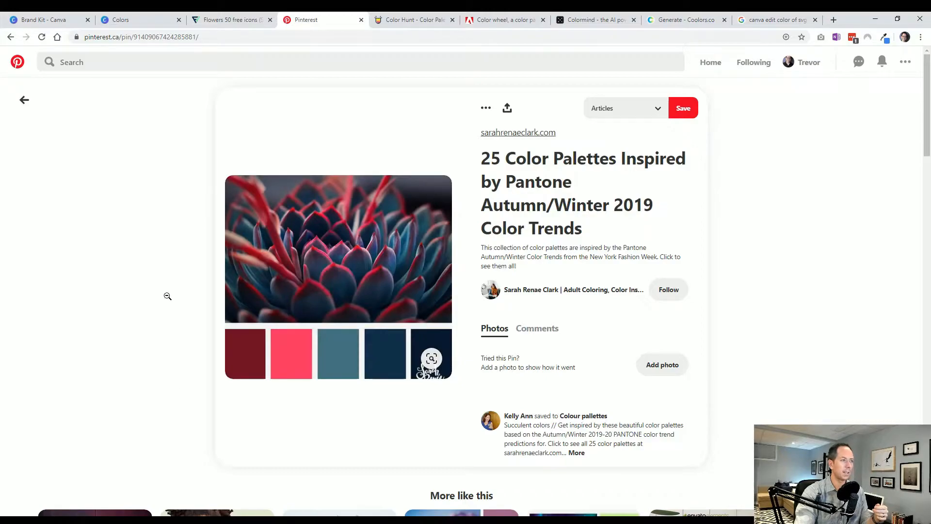
pyautogui.click(25, 100)
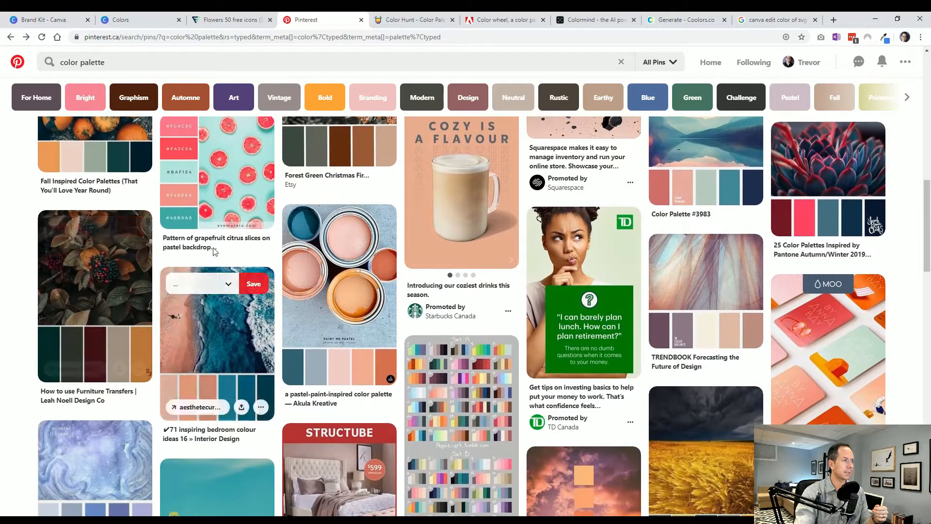
# View the grapefruit citrus and beach photo palette pins one after the other, and browse further down the color palette results
pyautogui.click(223, 183)
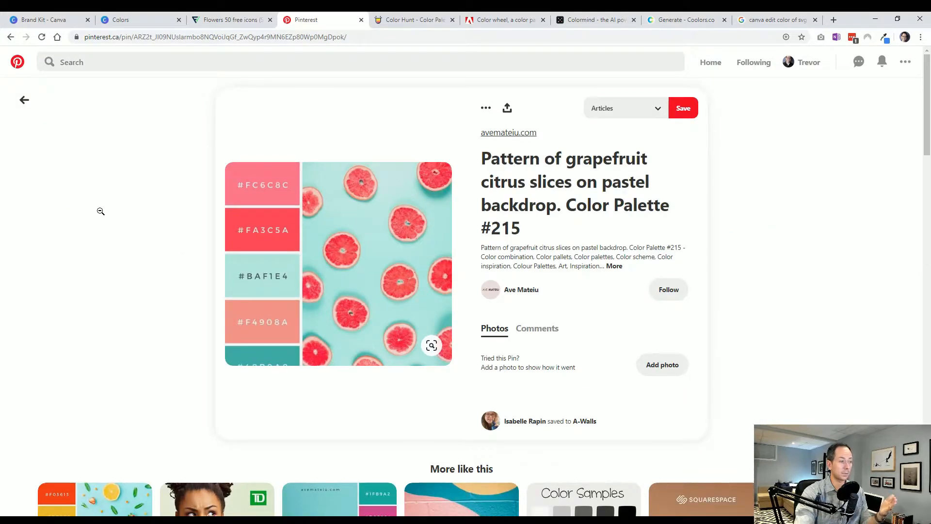
pyautogui.click(25, 101)
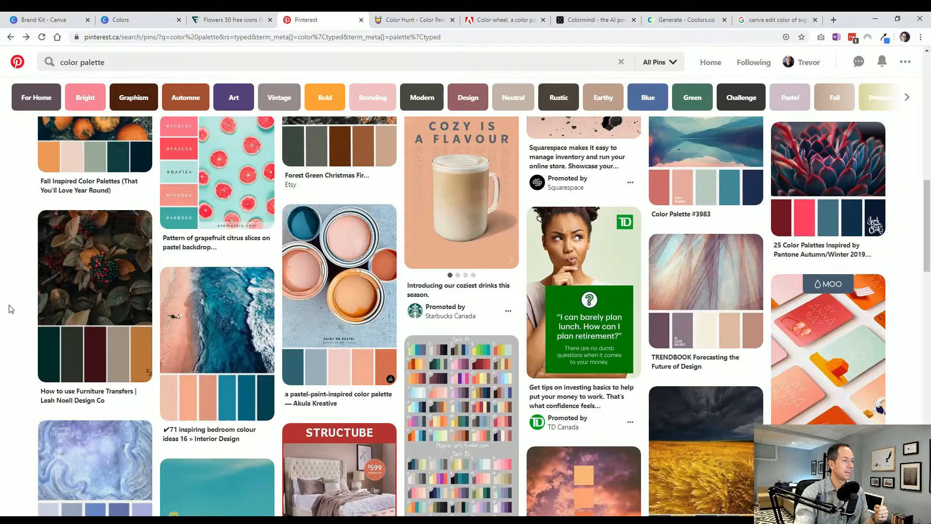
pyautogui.scroll(-2, 10, 307)
pyautogui.click(213, 303)
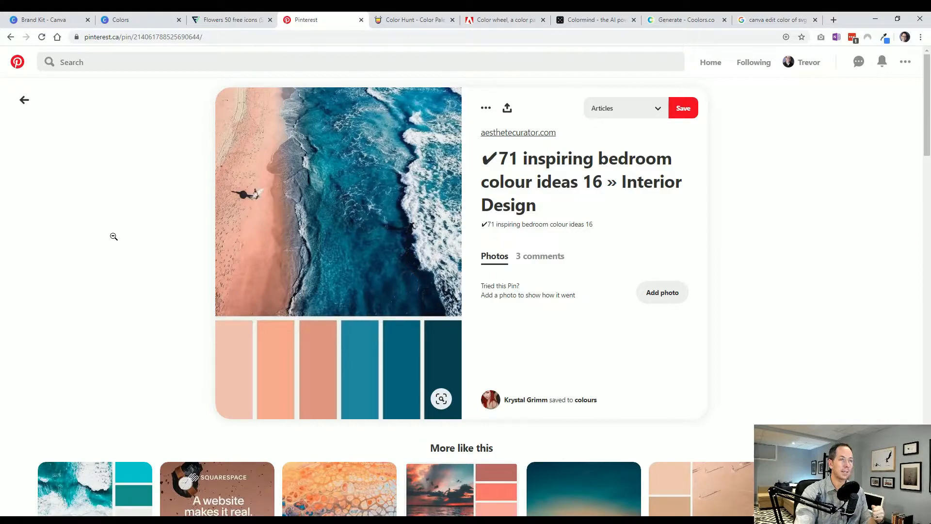
pyautogui.scroll(-3, 112, 234)
pyautogui.scroll(1, 116, 232)
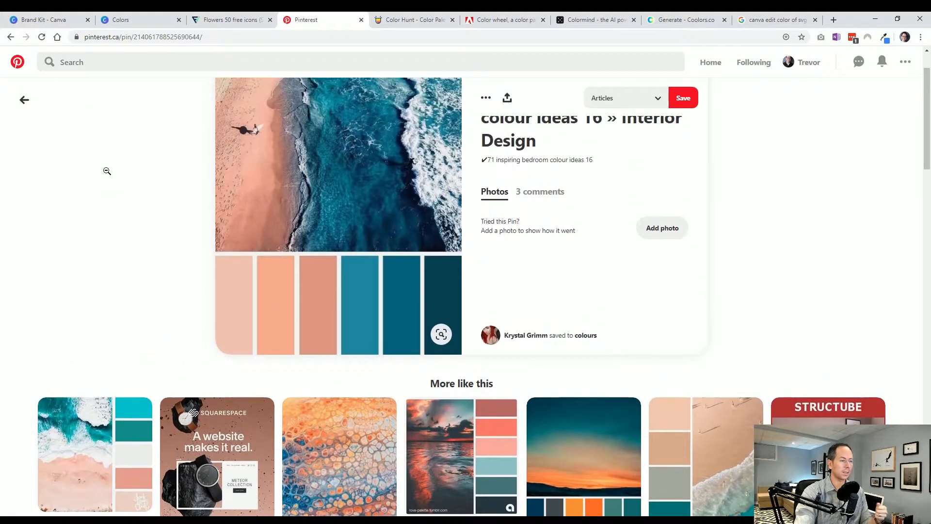
pyautogui.click(24, 99)
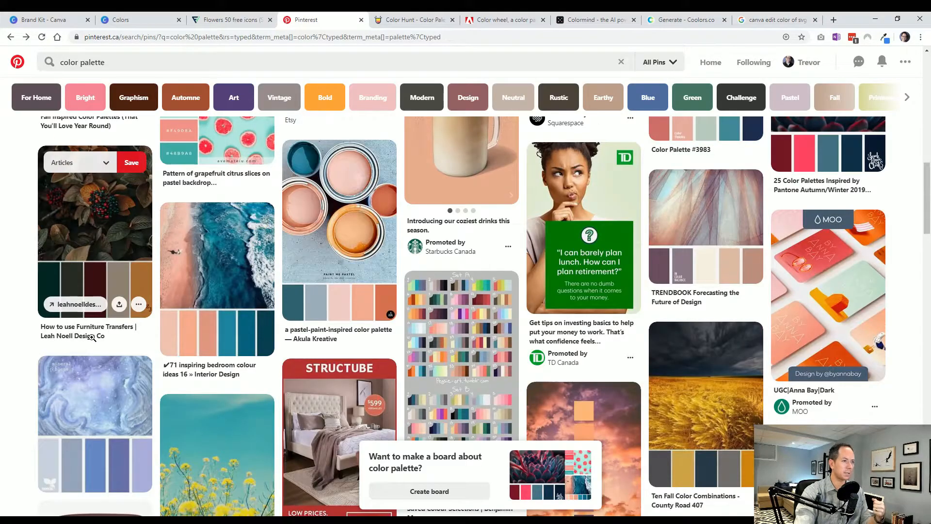
pyautogui.scroll(-5, 91, 341)
pyautogui.scroll(-3, 91, 341)
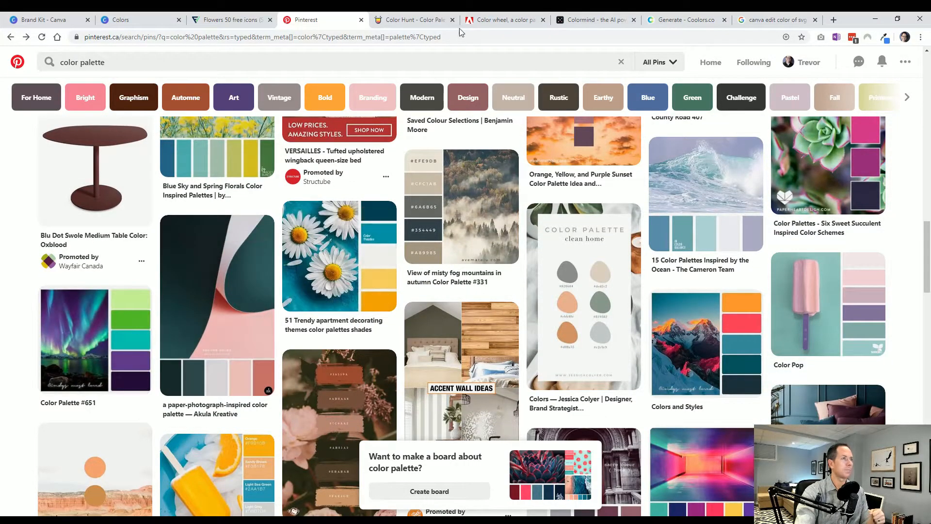
# Switch to Color Hunt and browse the newest color palettes for inspiration
pyautogui.click(412, 20)
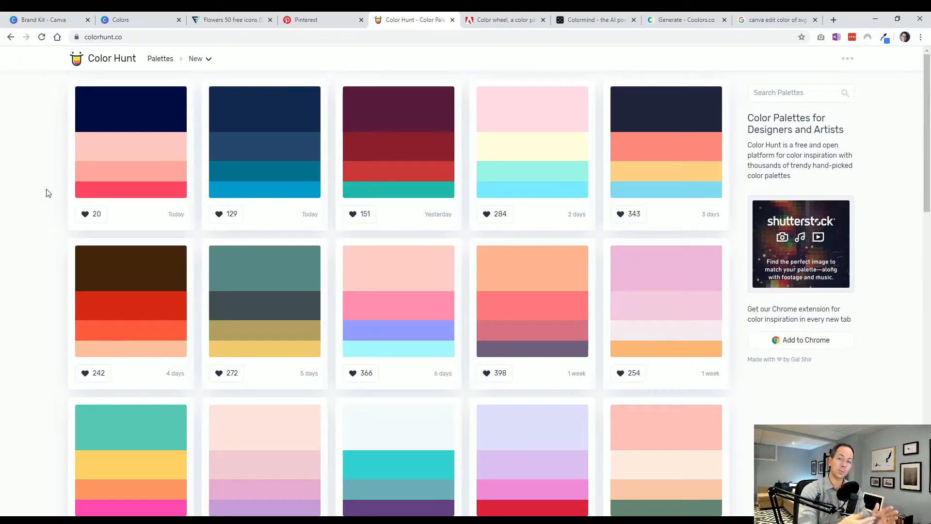
pyautogui.scroll(-6, 41, 262)
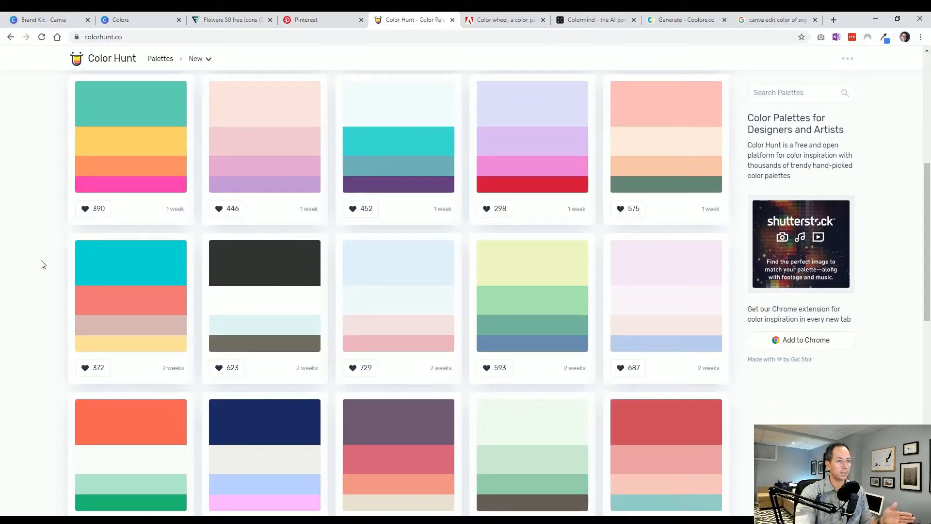
pyautogui.scroll(-1, 43, 264)
pyautogui.scroll(-1, 43, 264)
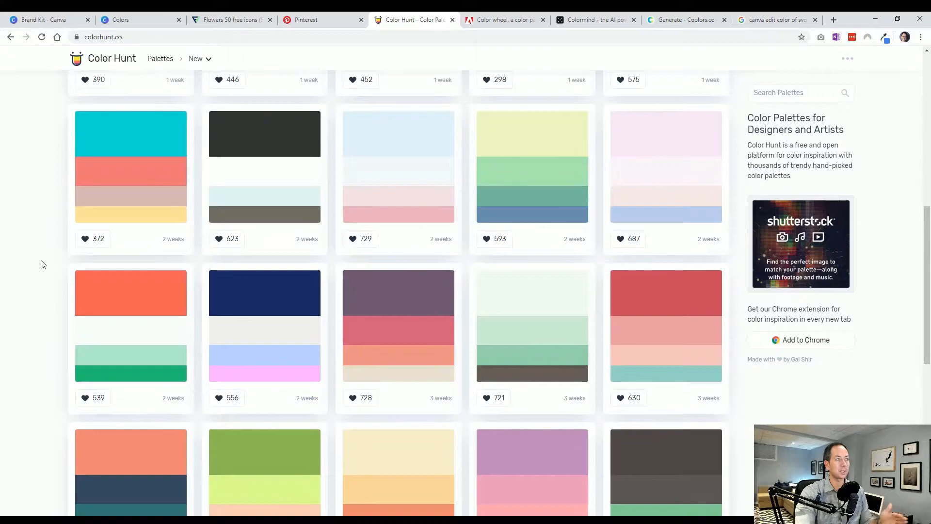
# Browse further down the newest Color Hunt palettes and return to the start of the list
pyautogui.scroll(-1, 42, 264)
pyautogui.scroll(-4, 43, 264)
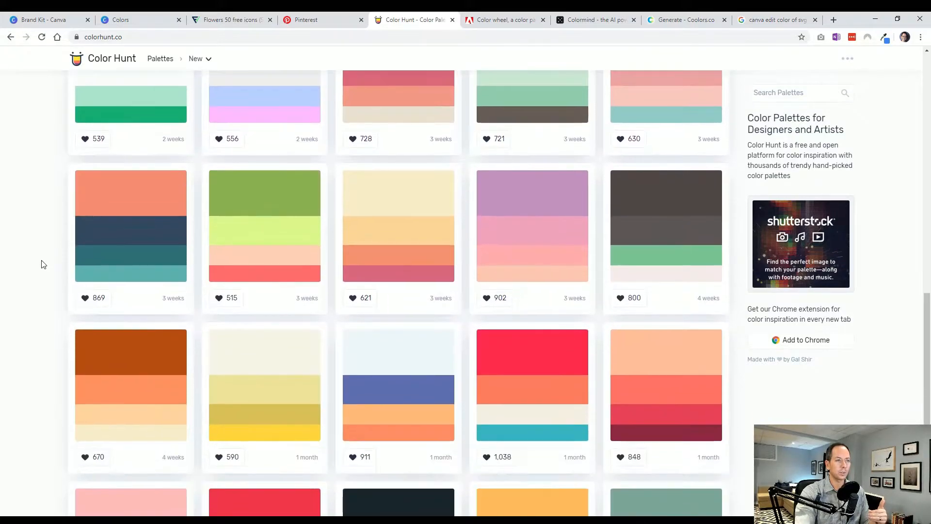
pyautogui.scroll(-3, 44, 265)
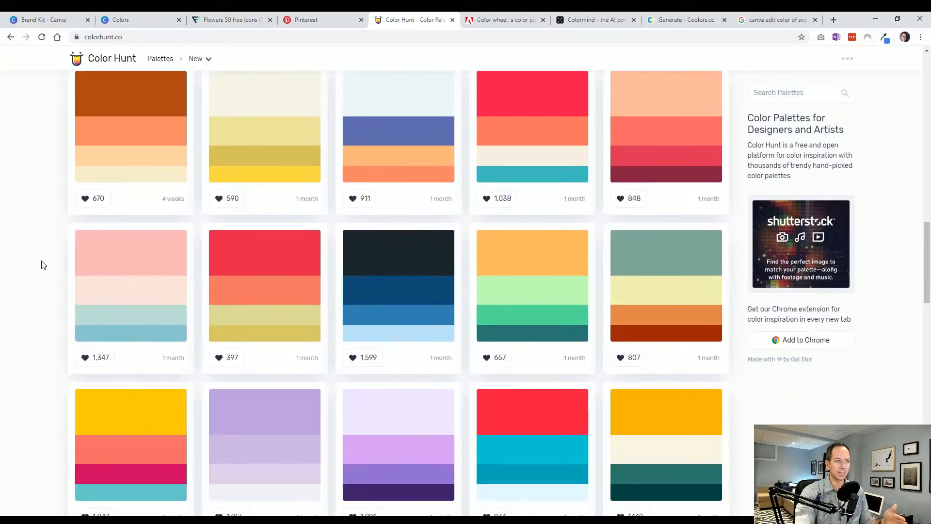
pyautogui.scroll(-9, 44, 266)
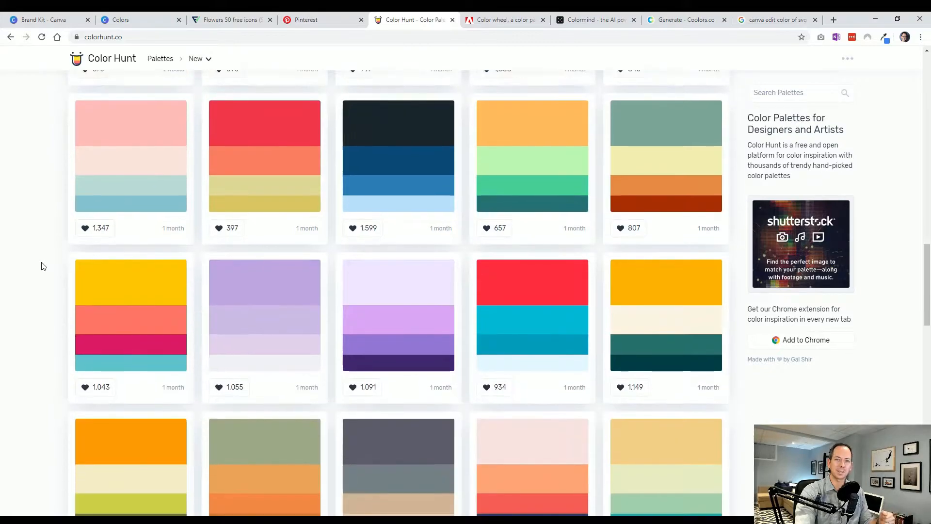
pyautogui.scroll(20, 44, 267)
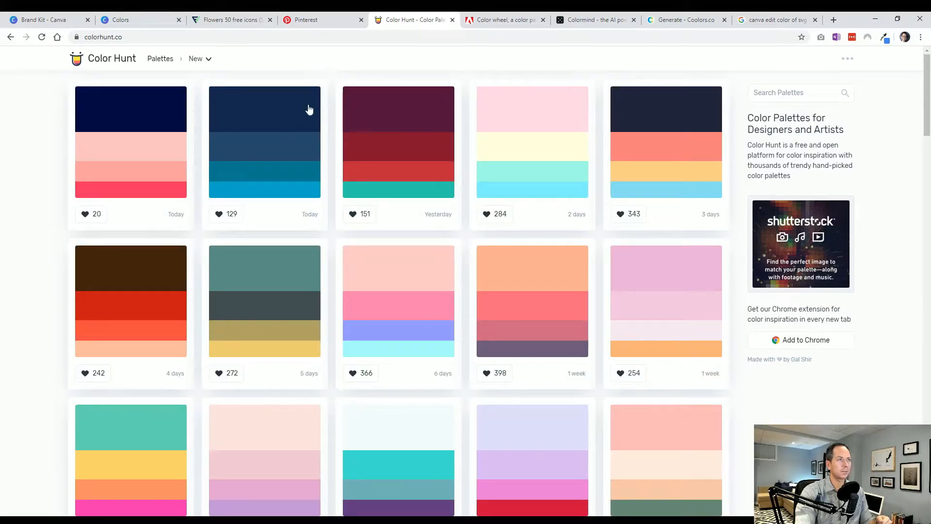
# Switch back to the Colors design in Canva and copy the hex code 4c89bf from the text on page 19
pyautogui.click(145, 19)
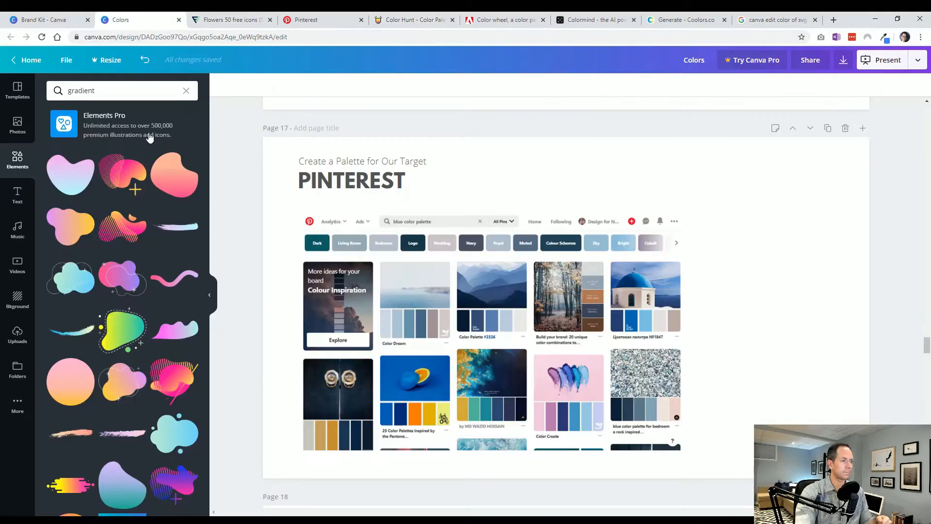
pyautogui.scroll(-12, 231, 331)
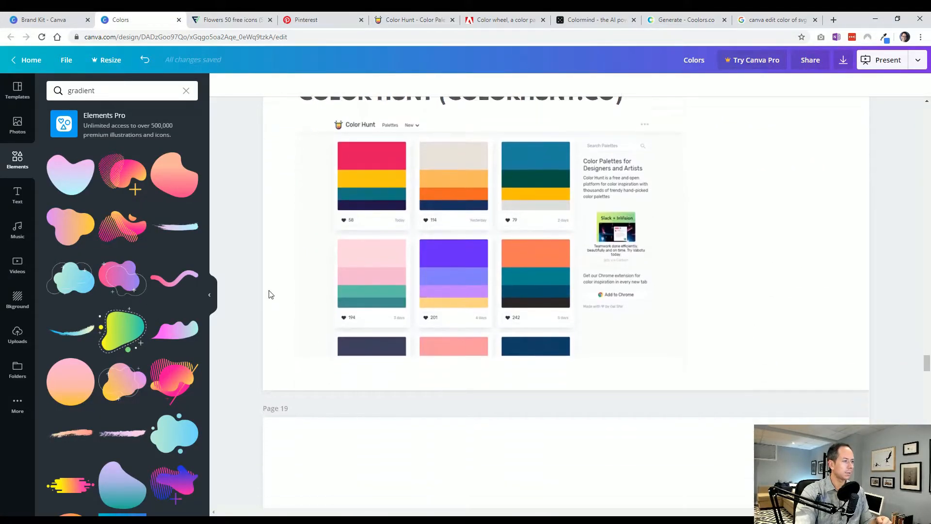
pyautogui.scroll(-3, 255, 298)
pyautogui.scroll(2, 257, 295)
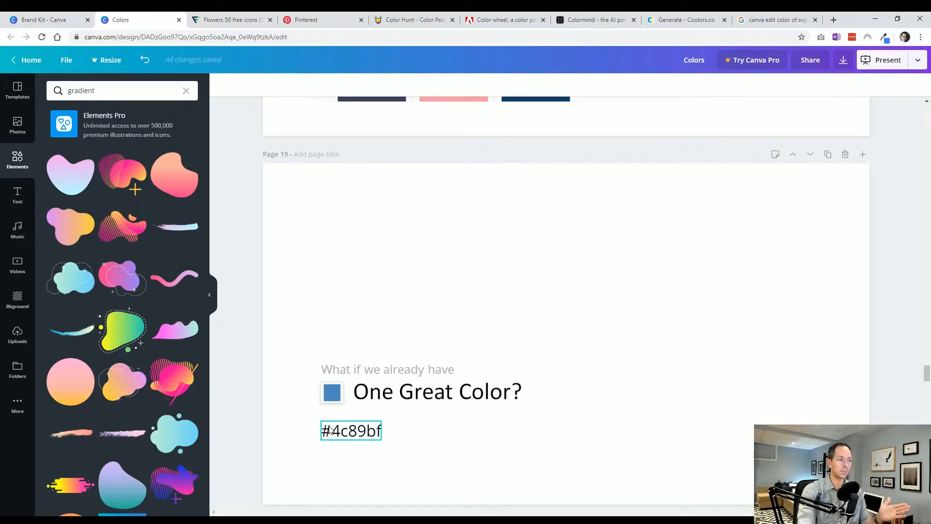
pyautogui.scroll(-1, 251, 435)
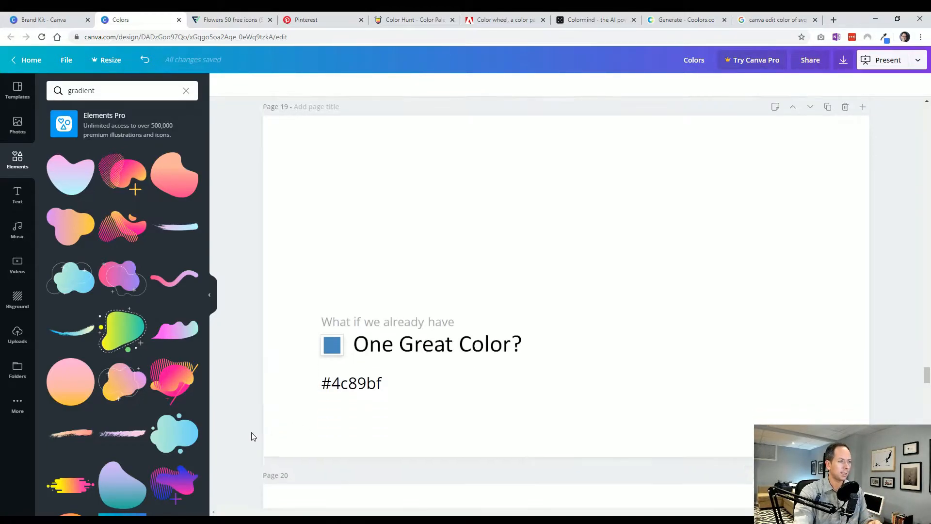
pyautogui.doubleClick(376, 366)
pyautogui.moveTo(331, 365); pyautogui.dragTo(406, 372)
pyautogui.hotkey('ctrl', 'c')
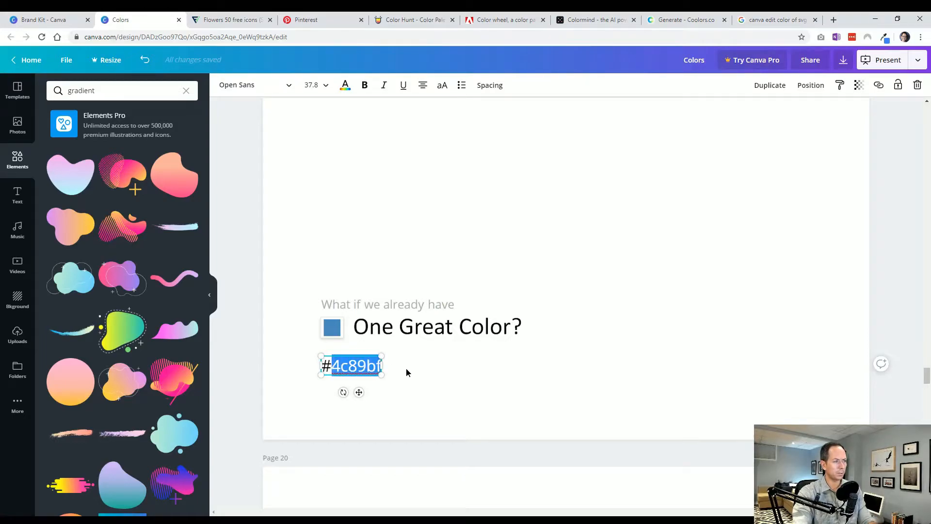
pyautogui.click(269, 384)
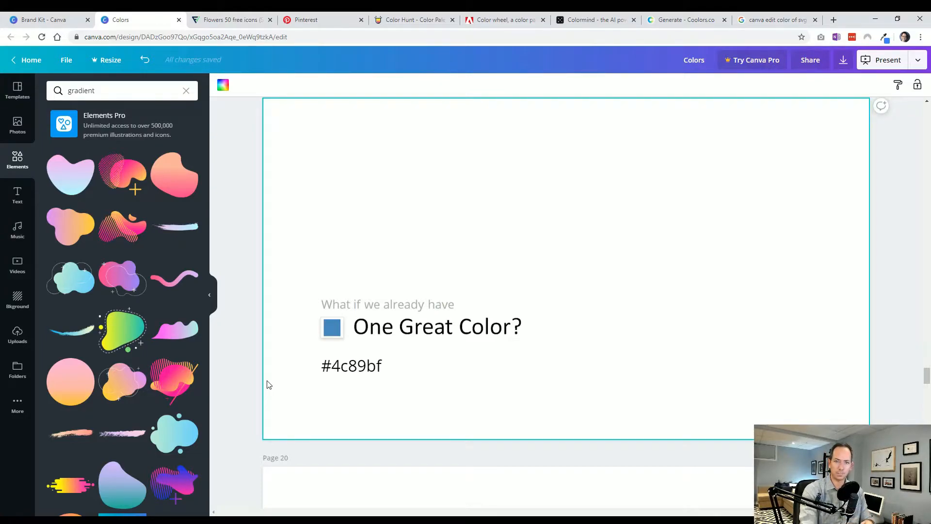
# Review the color-and-neutrals palette on page 20 against the color temperature groups, and continue to the saturation and value palettes on page 21
pyautogui.scroll(-6, 270, 380)
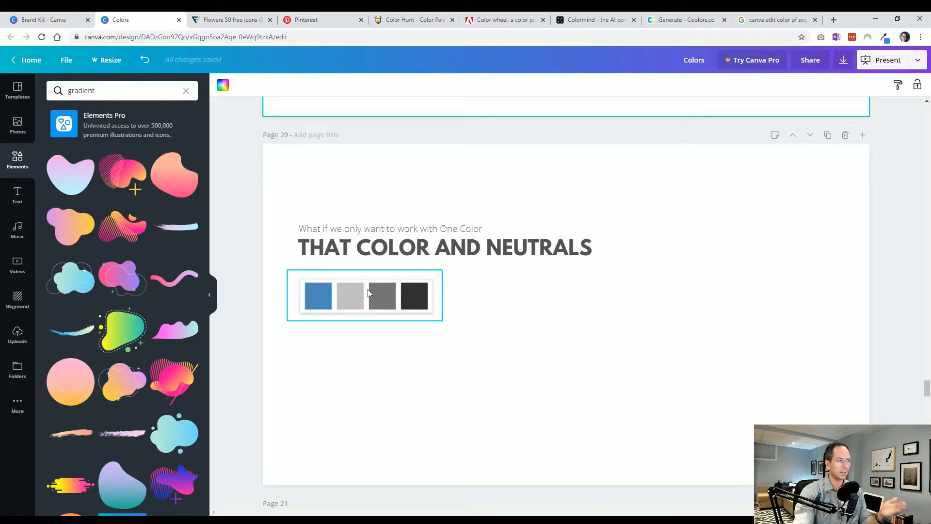
pyautogui.scroll(10, 349, 369)
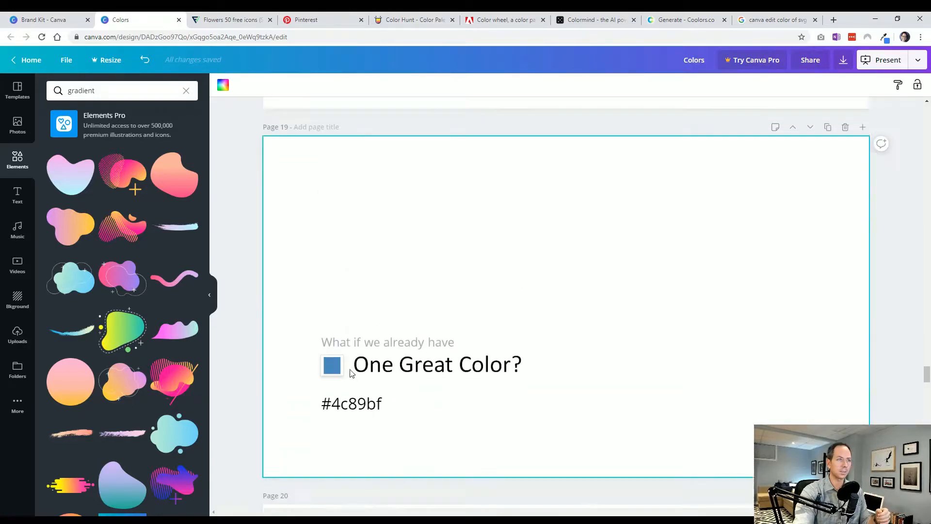
pyautogui.scroll(15, 352, 373)
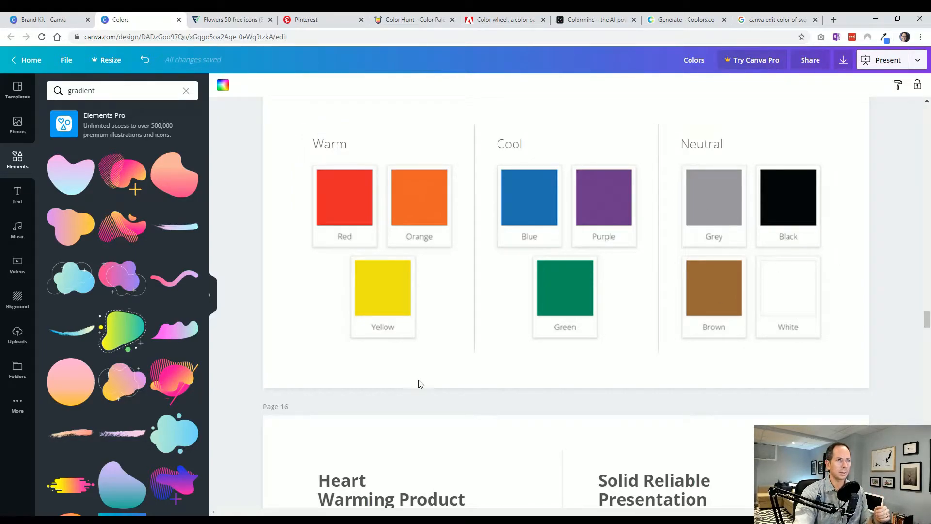
pyautogui.scroll(-15, 418, 381)
pyautogui.scroll(-10, 416, 379)
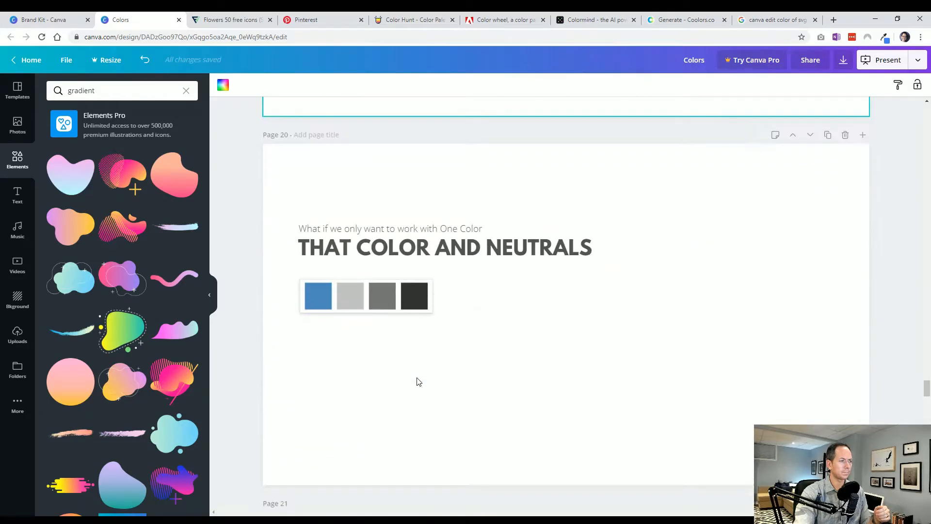
pyautogui.scroll(-8, 265, 379)
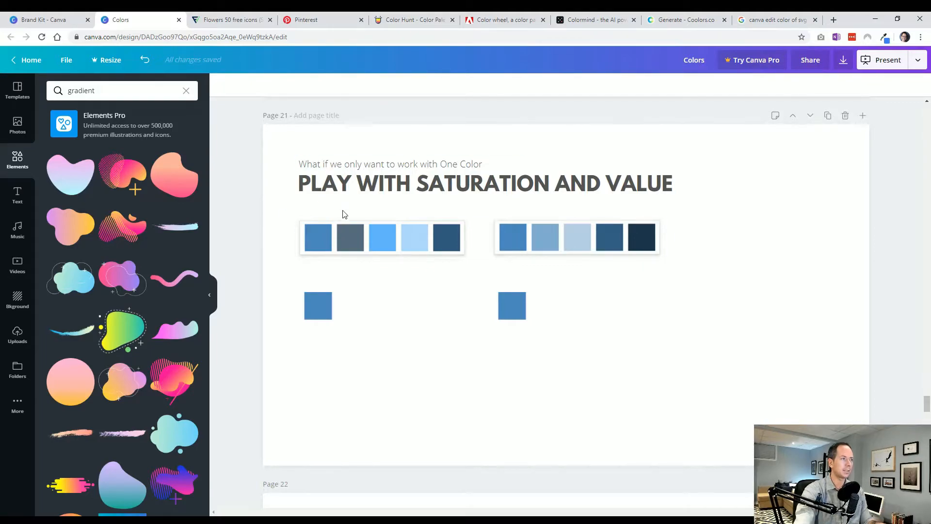
# Look up the copied color 4c89bf in the color options of the left single blue square on page 21
pyautogui.click(314, 308)
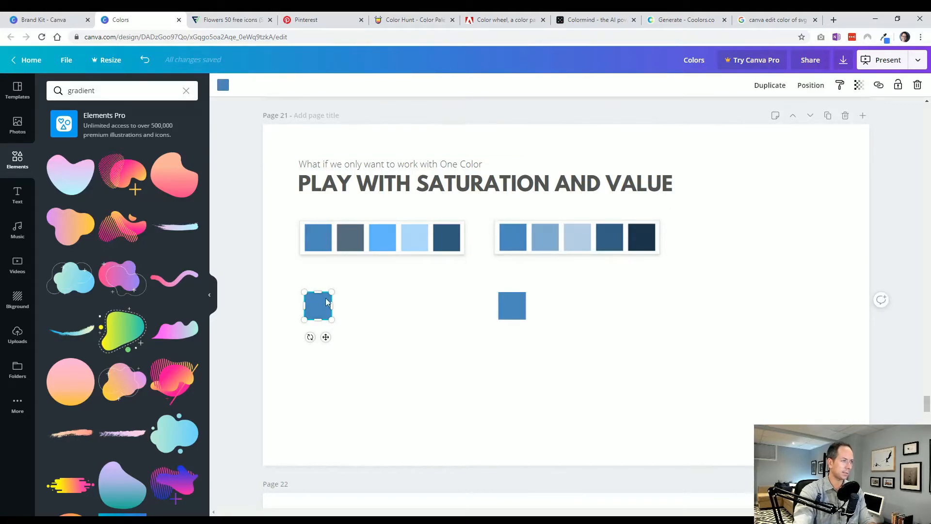
pyautogui.click(223, 85)
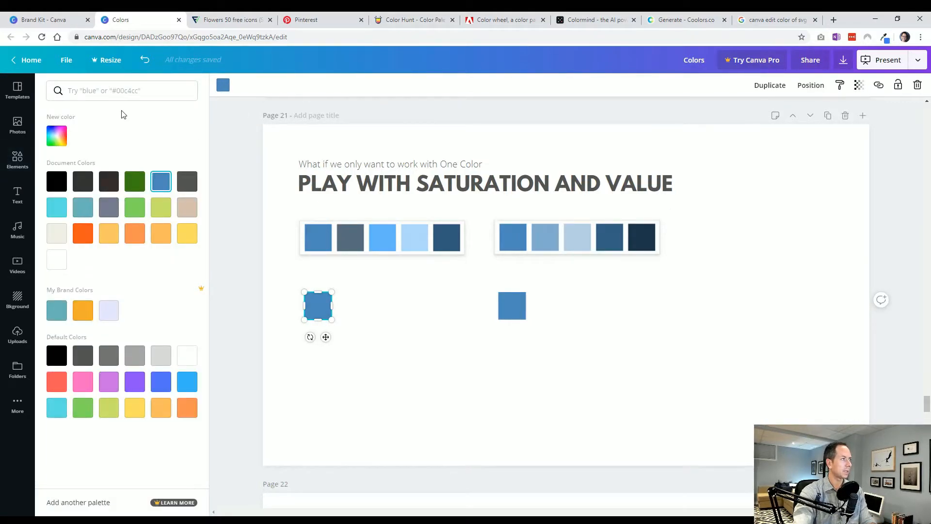
pyautogui.click(120, 90)
pyautogui.hotkey('ctrl', 'v')
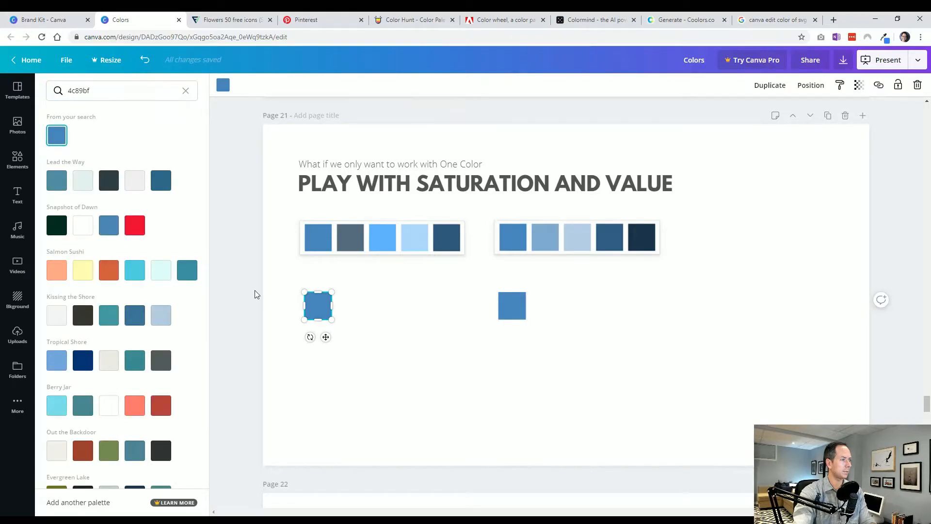
pyautogui.click(253, 363)
# Delete the right single blue square on page 21, and duplicate the left one, placing the copy directly to its right
pyautogui.click(516, 309)
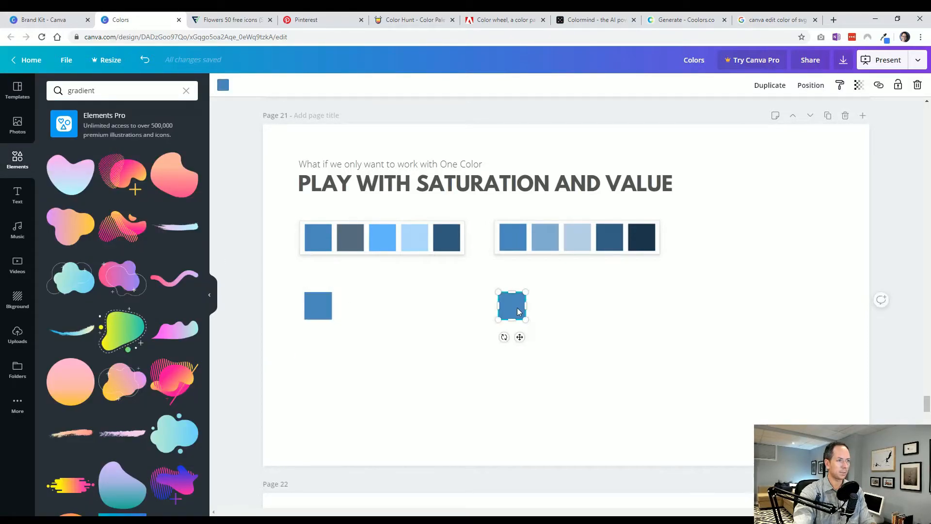
pyautogui.press('Delete')
pyautogui.click(314, 315)
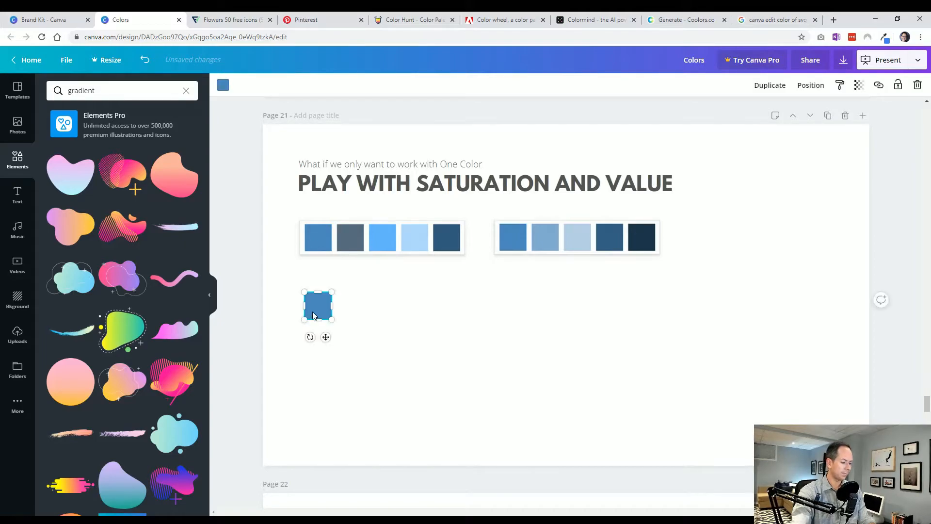
pyautogui.hotkey('ctrl', 'd')
pyautogui.moveTo(325, 313); pyautogui.dragTo(356, 308)
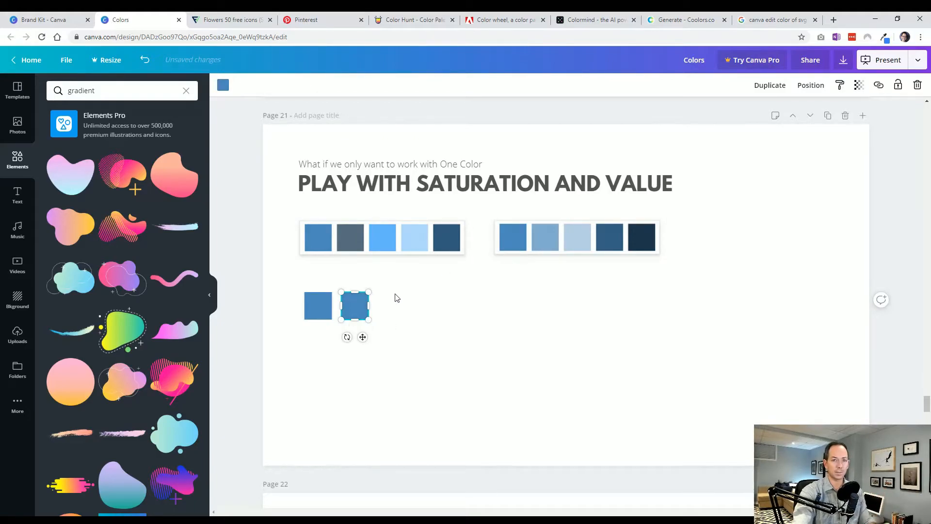
# Recolor the second square to a dark navy custom color by lowering the value of #4c89bf while keeping its hue
pyautogui.click(315, 306)
pyautogui.click(359, 304)
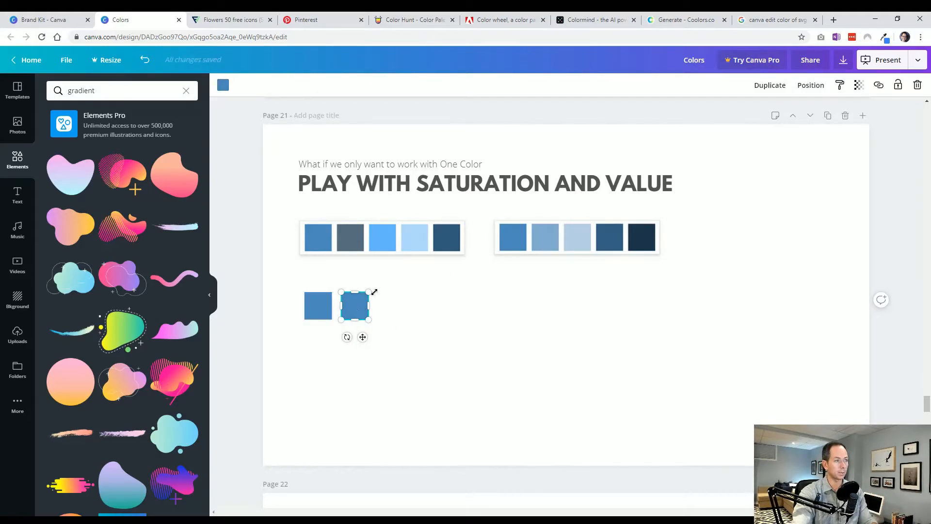
pyautogui.click(223, 87)
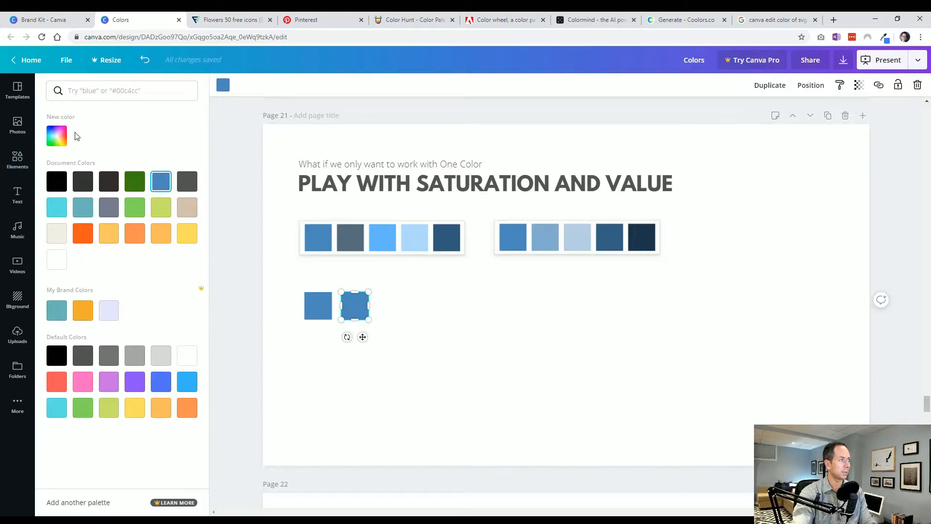
pyautogui.click(58, 136)
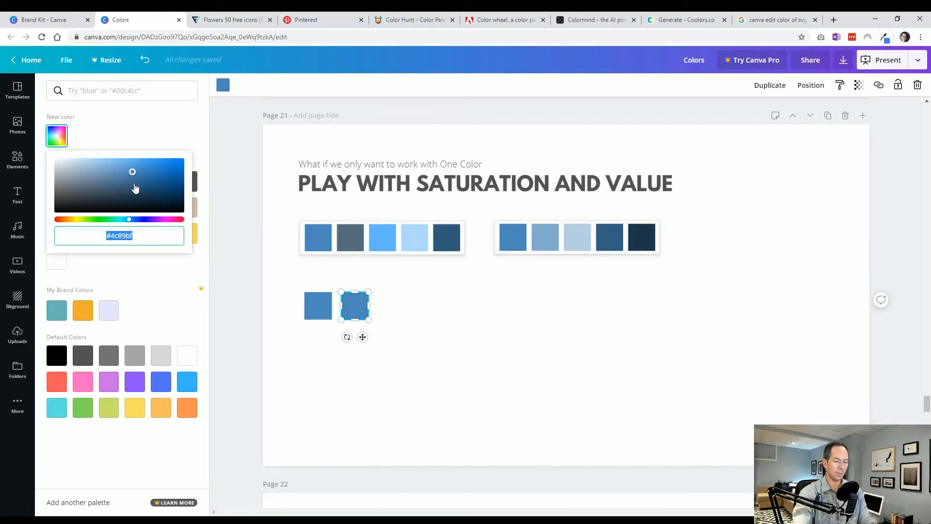
pyautogui.moveTo(132, 174); pyautogui.dragTo(132, 192)
pyautogui.click(243, 289)
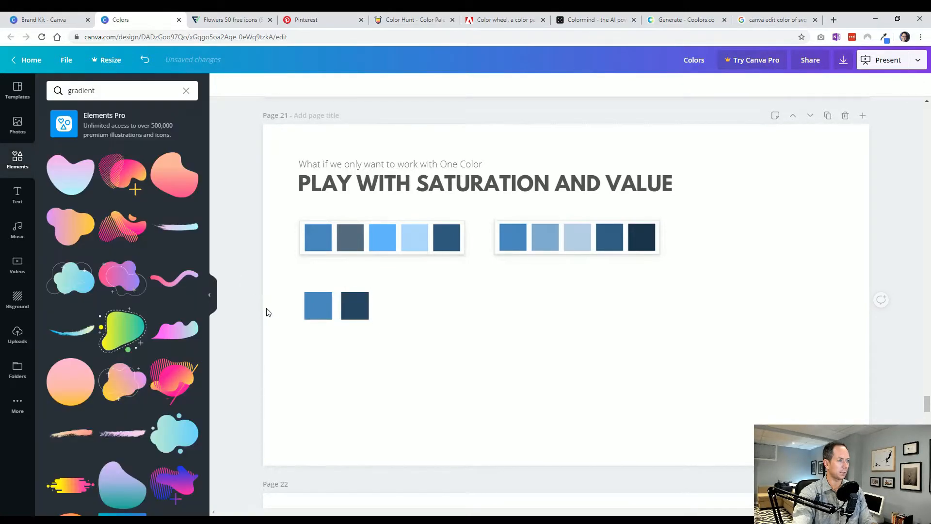
# Duplicate the dark navy square and place the copy as the third square in the row
pyautogui.click(364, 301)
pyautogui.moveTo(364, 302); pyautogui.dragTo(399, 301)
pyautogui.click(222, 85)
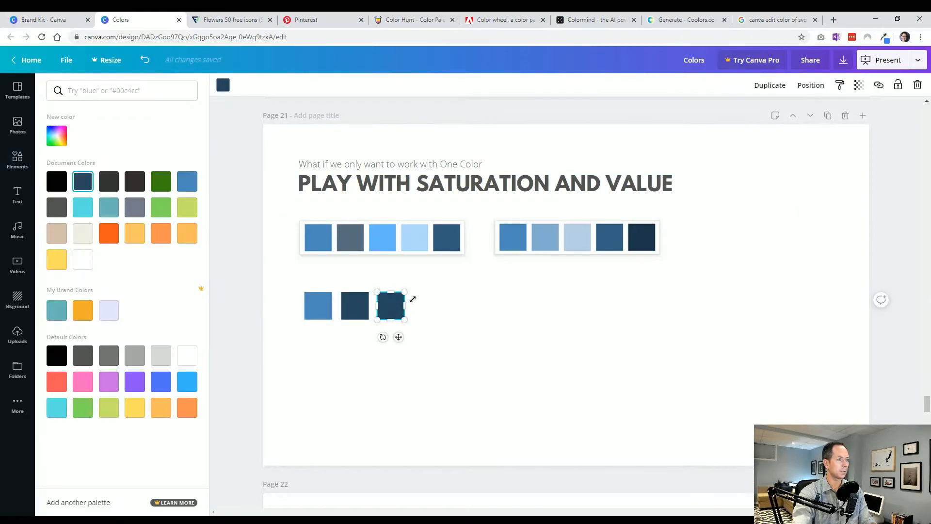
pyautogui.click(410, 301)
pyautogui.click(381, 308)
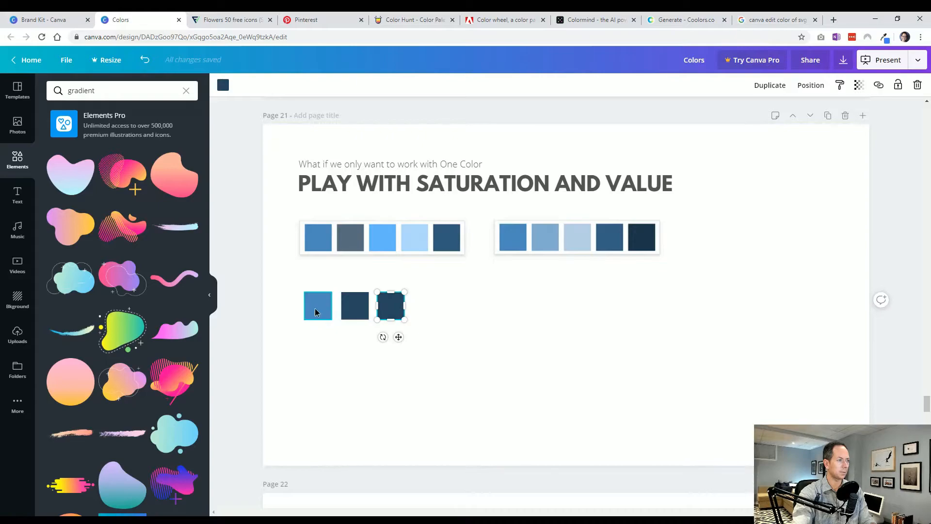
# Set the third square to the original document blue, and reduce its saturation with a custom color to a muted grey-blue
pyautogui.click(317, 305)
pyautogui.click(388, 307)
pyautogui.click(223, 85)
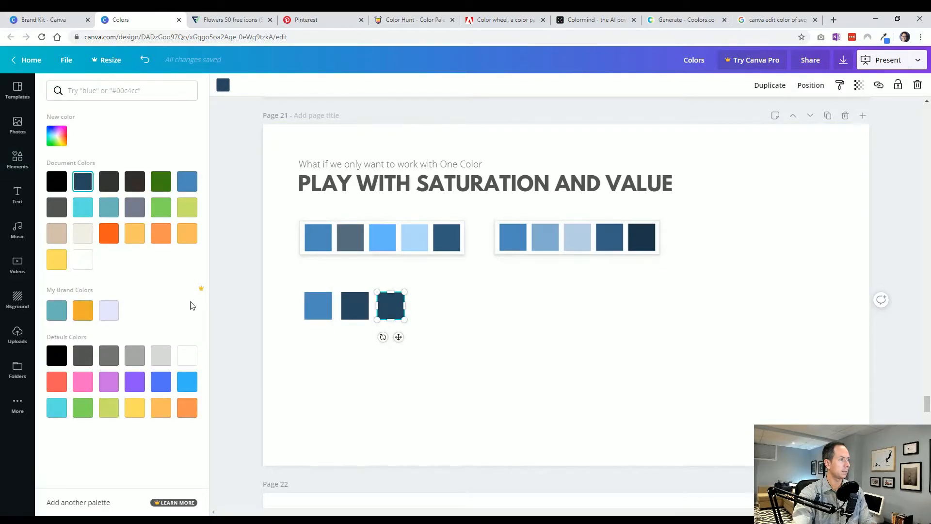
pyautogui.click(187, 181)
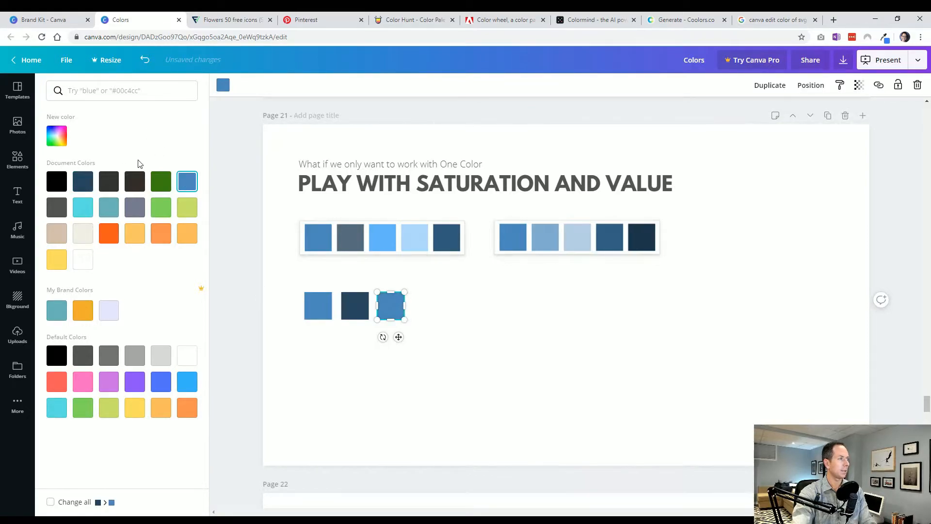
pyautogui.click(58, 138)
pyautogui.moveTo(132, 172); pyautogui.dragTo(87, 170)
pyautogui.click(238, 289)
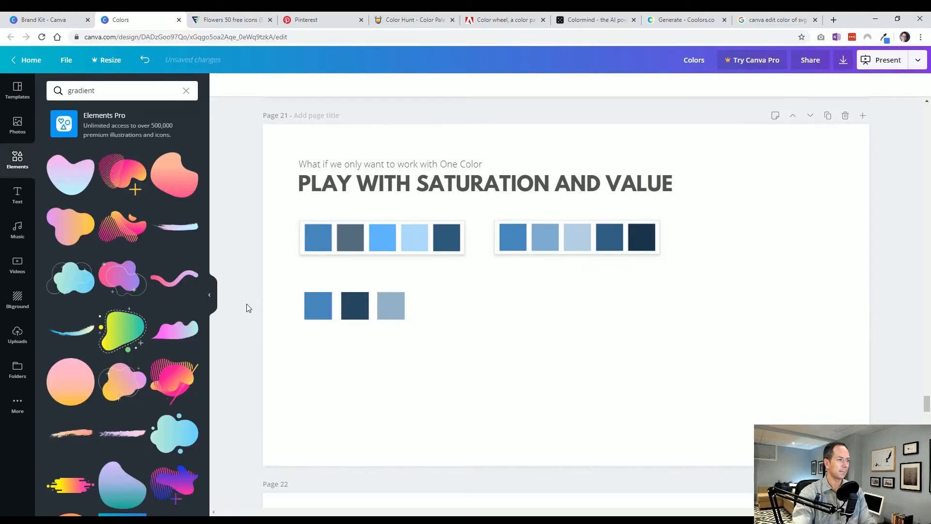
# Duplicate the original blue square and place the copy at the end of the row as the fourth square
pyautogui.click(386, 307)
pyautogui.click(317, 305)
pyautogui.hotkey('ctrl', 'd')
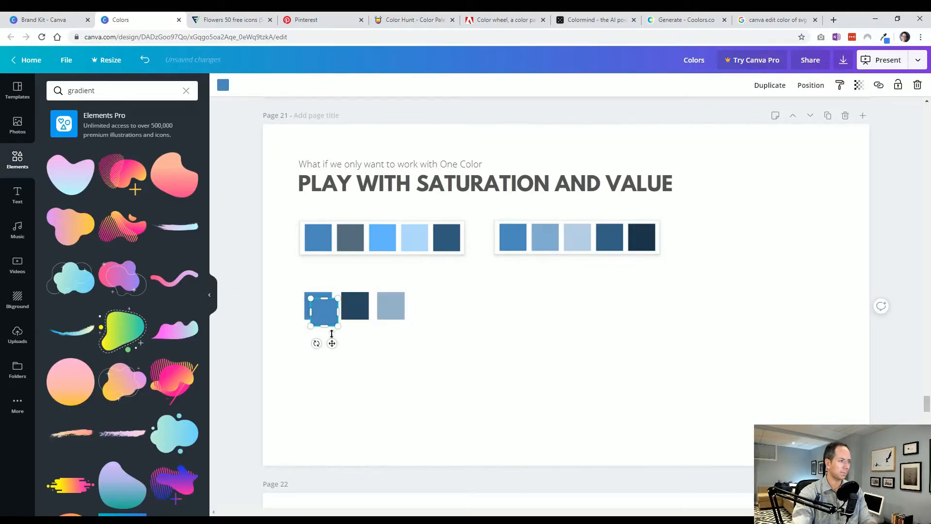
pyautogui.moveTo(324, 311); pyautogui.dragTo(431, 301)
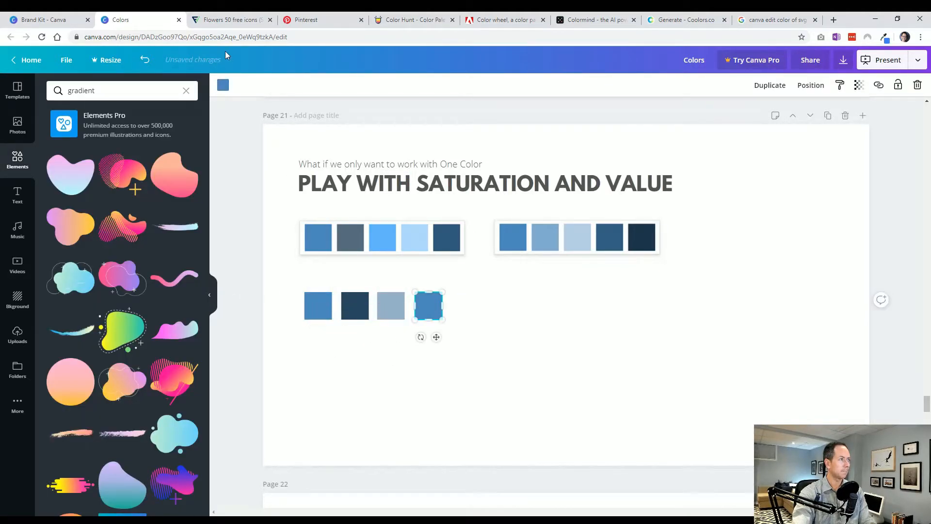
# Recolor the fourth square to a light sky blue by lowering the saturation and raising the value of #4c89bf
pyautogui.click(223, 86)
pyautogui.click(57, 136)
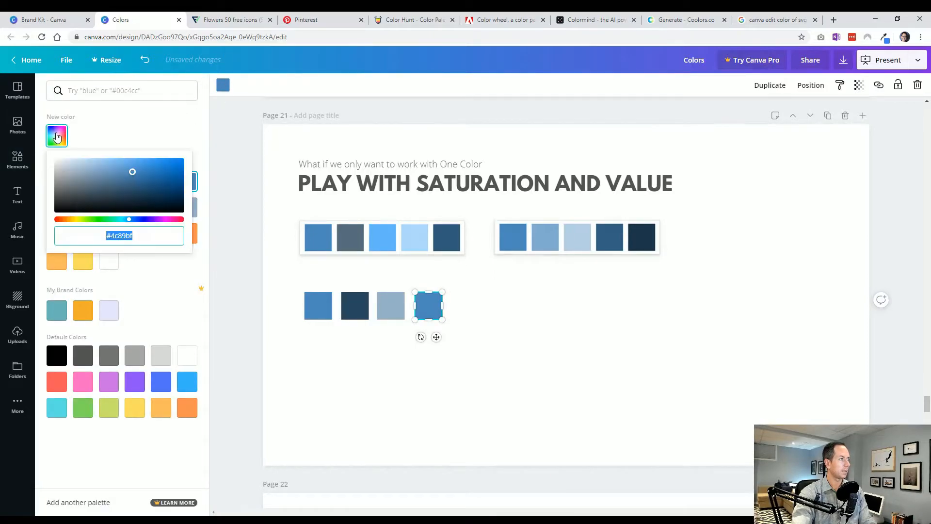
pyautogui.moveTo(132, 172); pyautogui.dragTo(101, 161)
pyautogui.click(243, 278)
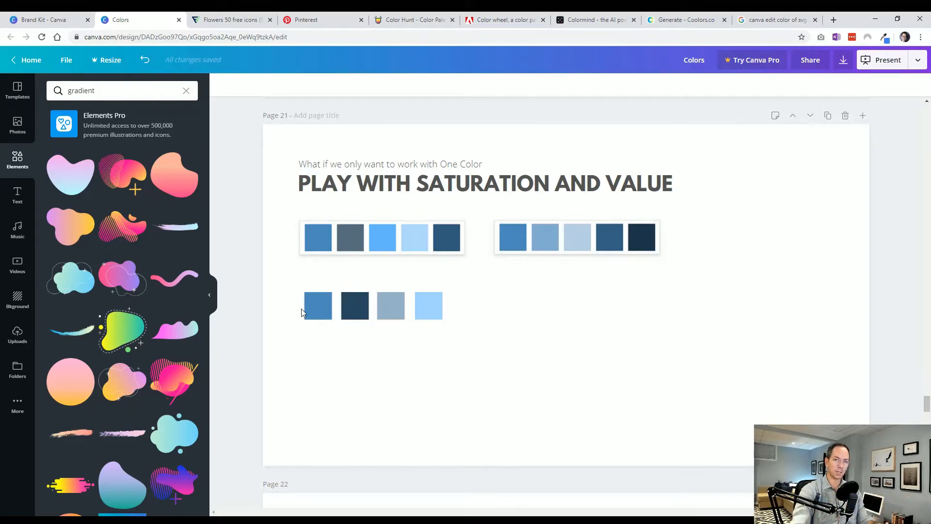
# Review the one-color squares on page 21 and the color wheel on page 22
pyautogui.click(317, 309)
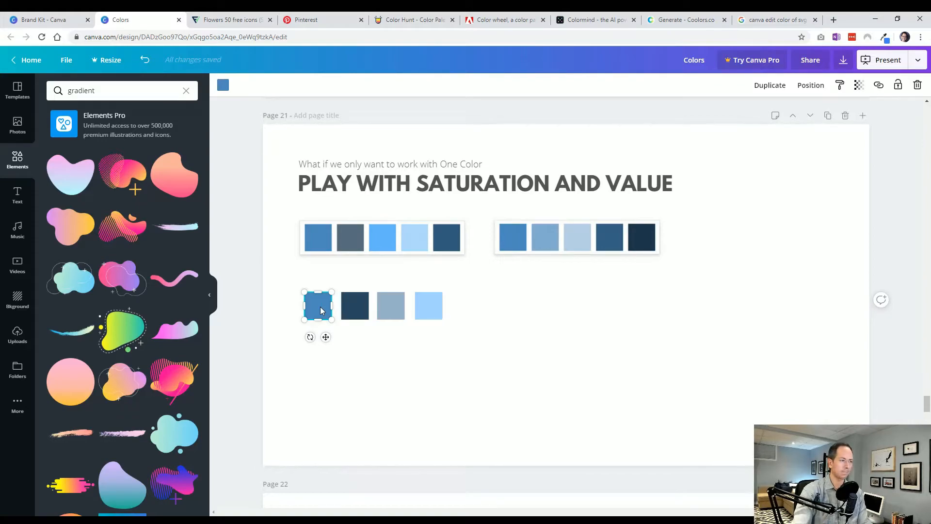
pyautogui.scroll(-8, 301, 320)
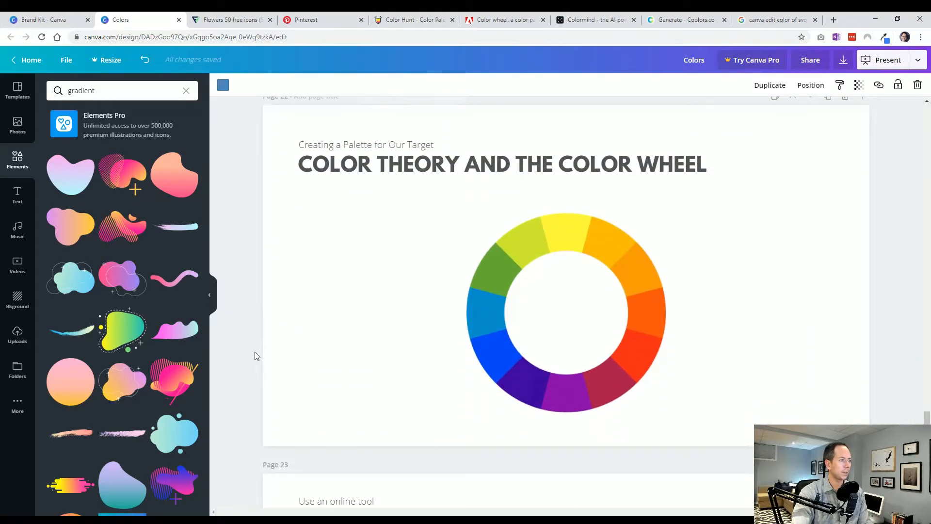
pyautogui.click(255, 356)
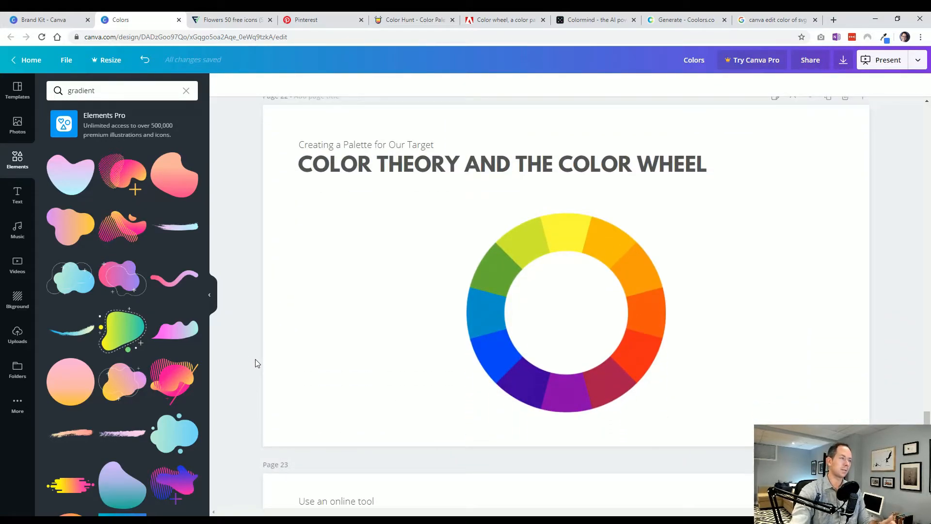
pyautogui.scroll(8, 257, 363)
pyautogui.click(315, 370)
pyautogui.click(268, 427)
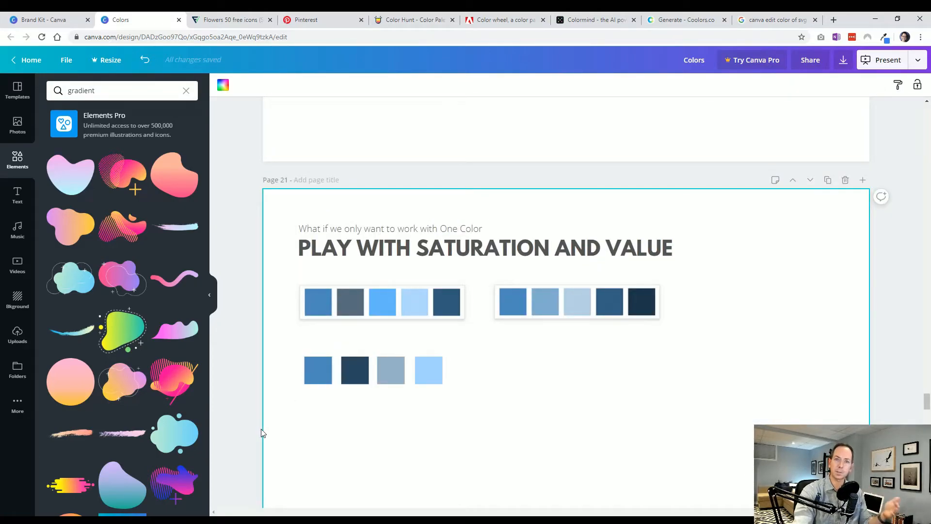
pyautogui.scroll(-9, 262, 433)
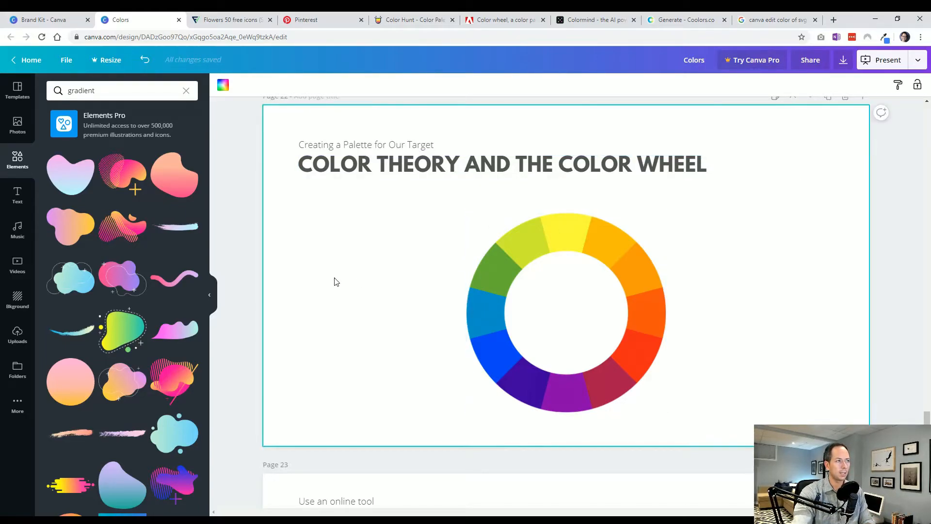
pyautogui.click(260, 307)
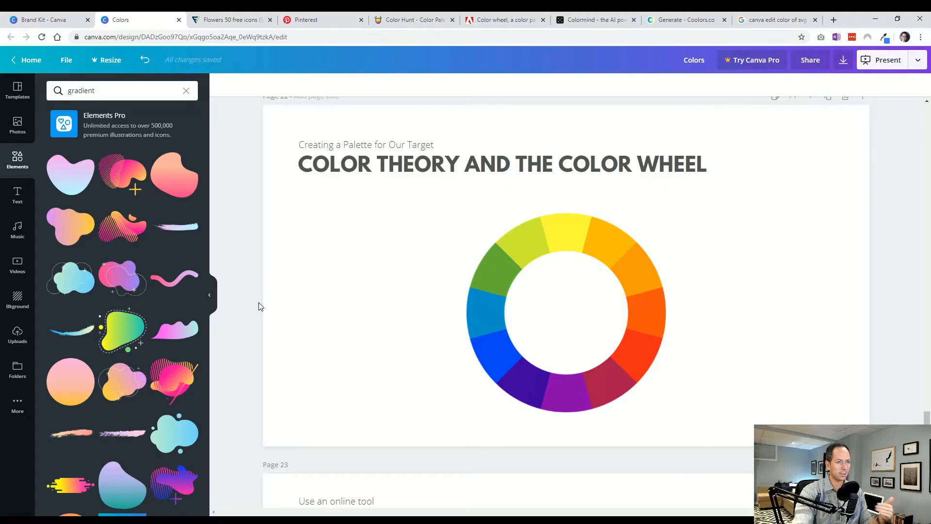
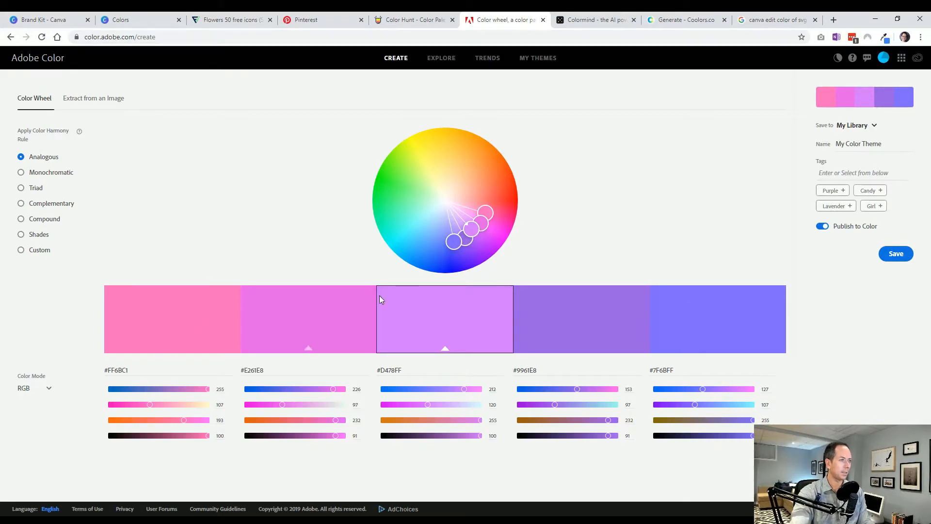
# Spread the analogous markers across the color wheel, and apply the Triad harmony rule with its warm marker shifted toward orange
pyautogui.moveTo(452, 239); pyautogui.dragTo(404, 191)
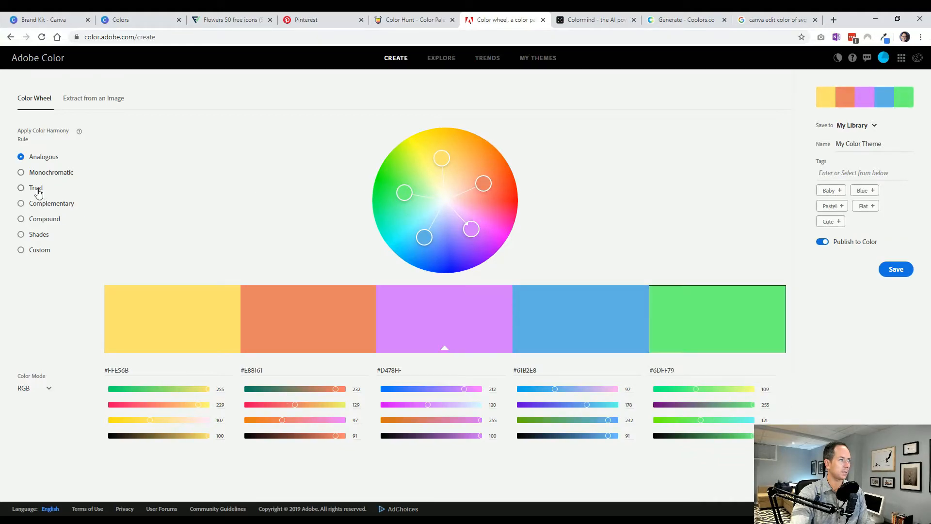
pyautogui.click(34, 188)
pyautogui.moveTo(450, 169)
pyautogui.mouseDown()
pyautogui.moveTo(482, 176)
pyautogui.moveTo(477, 223)
pyautogui.moveTo(420, 238)
pyautogui.moveTo(416, 213)
pyautogui.moveTo(436, 232)
pyautogui.moveTo(480, 176)
pyautogui.moveTo(453, 177)
pyautogui.moveTo(461, 158)
pyautogui.mouseUp()
pyautogui.click(125, 369)
pyautogui.hotkey('ctrl', 'v')
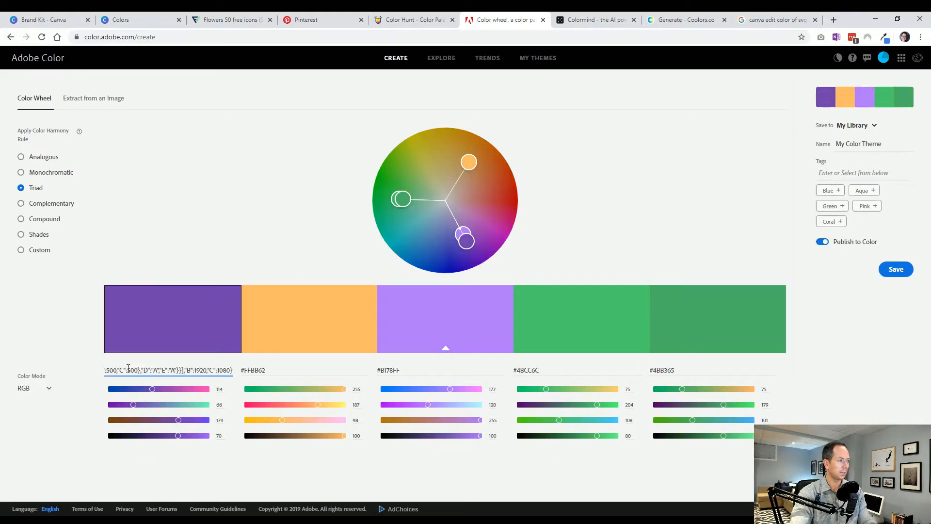
pyautogui.hotkey('ctrl', 'z')
# Switch to the Canva design and copy the hex code #4c89bf of the first blue square on page 21
pyautogui.click(122, 19)
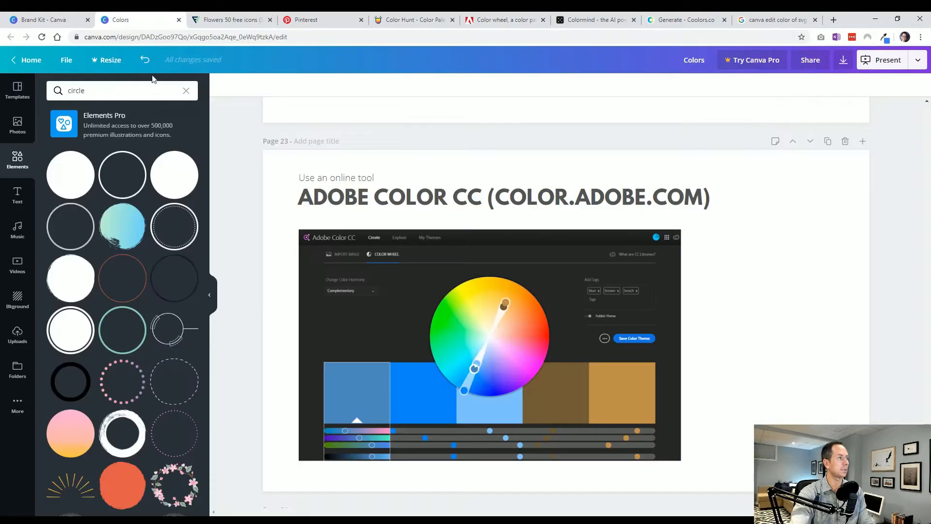
pyautogui.scroll(5, 291, 269)
pyautogui.scroll(5, 305, 269)
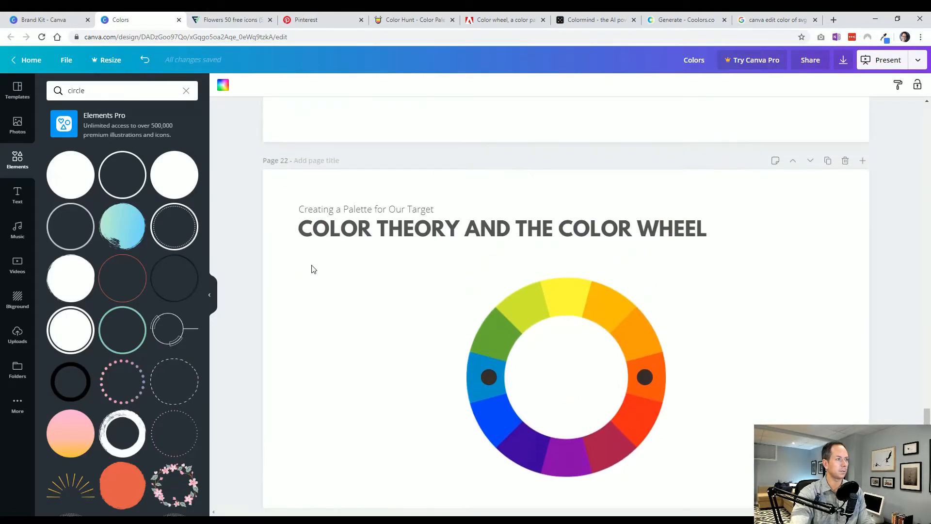
pyautogui.click(318, 369)
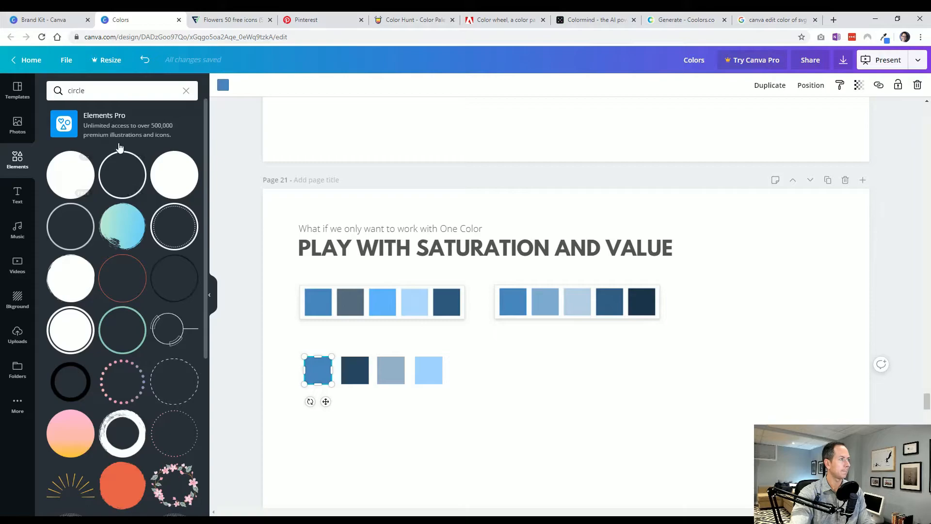
pyautogui.click(223, 85)
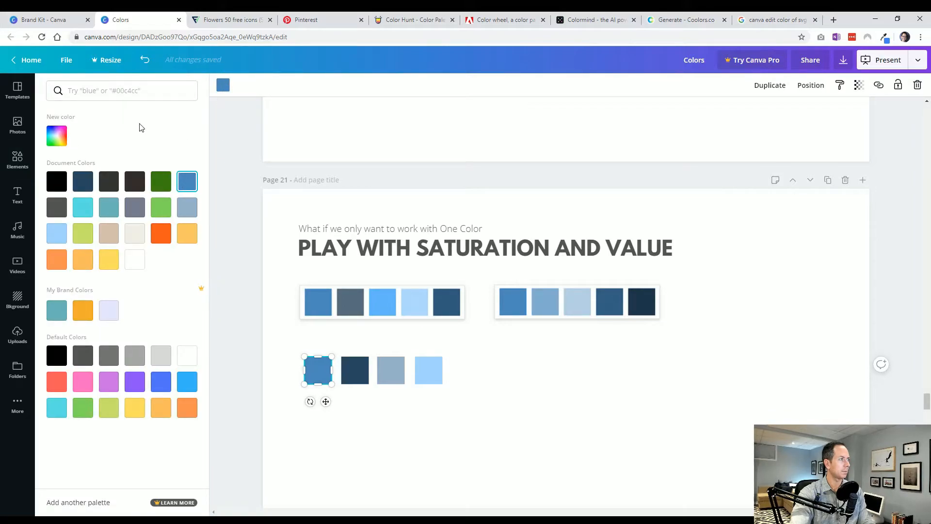
pyautogui.click(57, 135)
pyautogui.hotkey('ctrl', 'c')
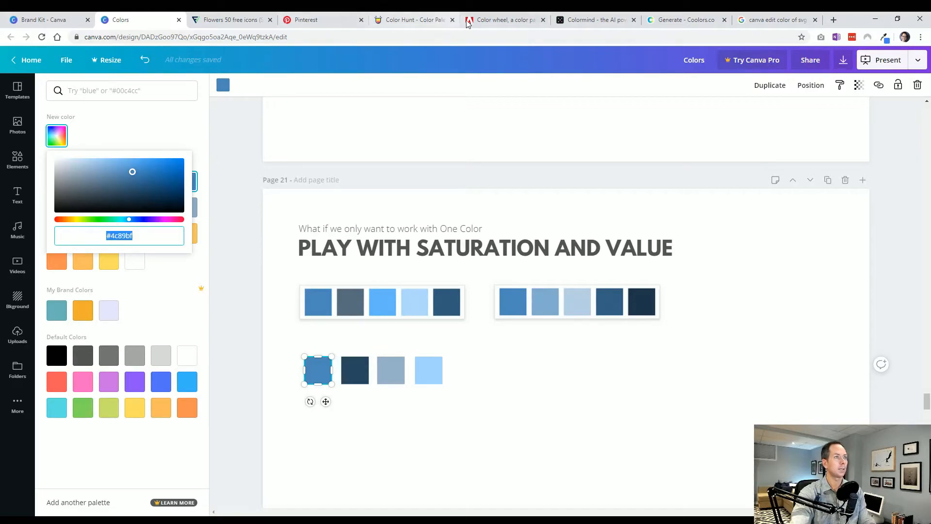
# Switch to Adobe Color, set the first swatch to #4c89bf, and make it the base color of the triad
pyautogui.click(504, 19)
pyautogui.hotkey('ctrl', 'v')
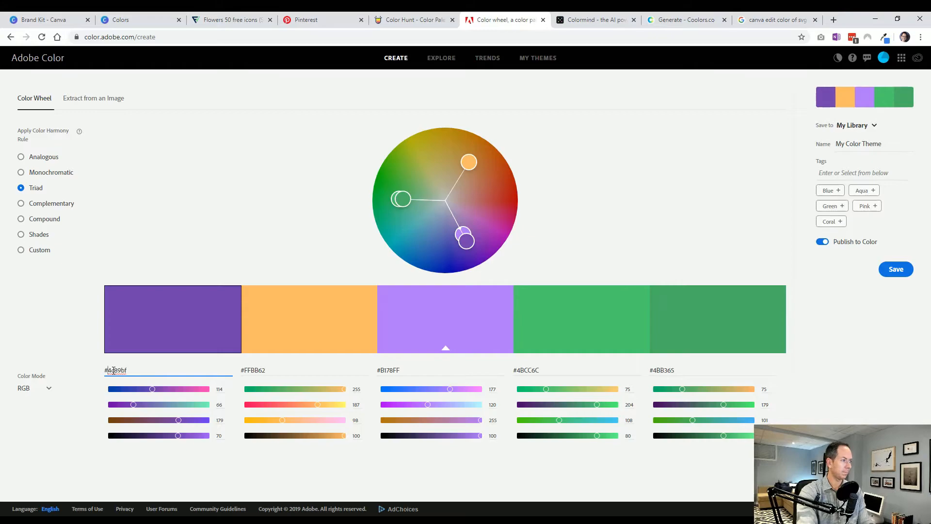
pyautogui.press('Return')
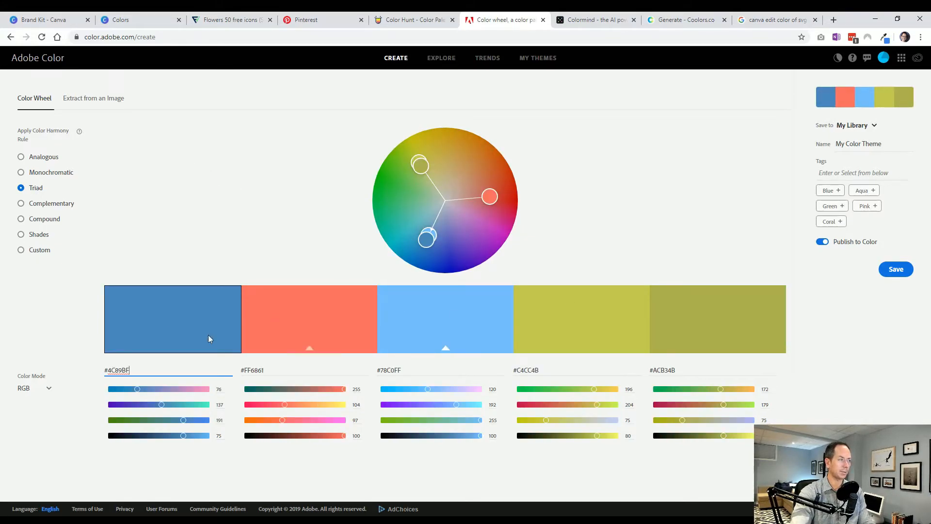
pyautogui.click(173, 350)
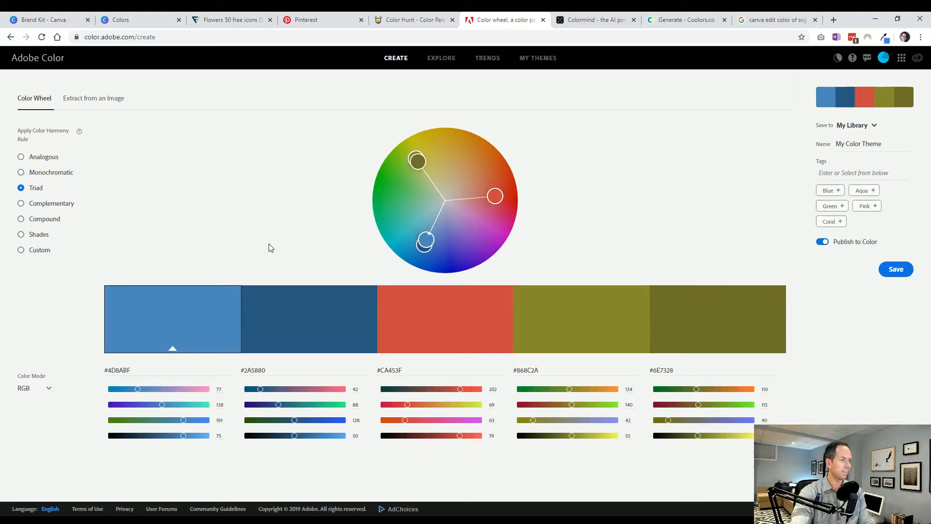
# Apply the Complementary, Compound and Shades harmony rules in turn, and shift the Shades base marker to blue #4383C2
pyautogui.click(65, 203)
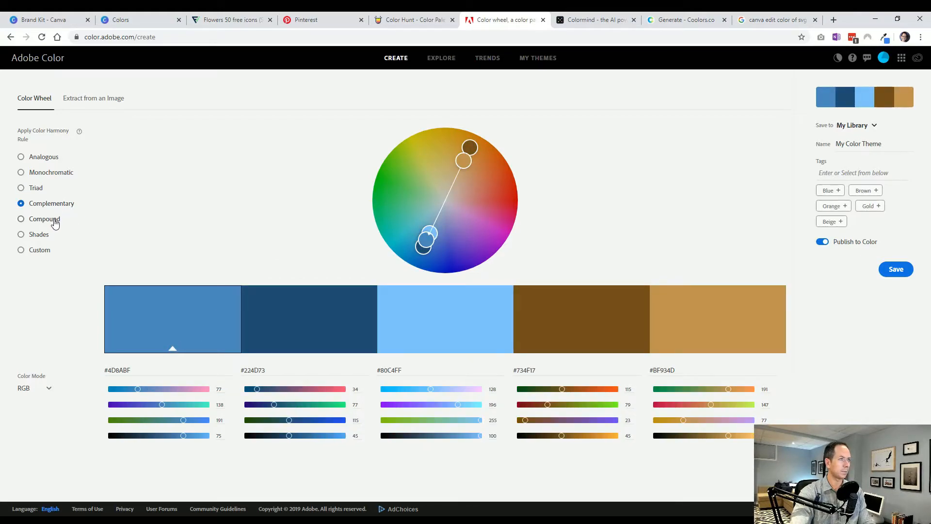
pyautogui.click(55, 220)
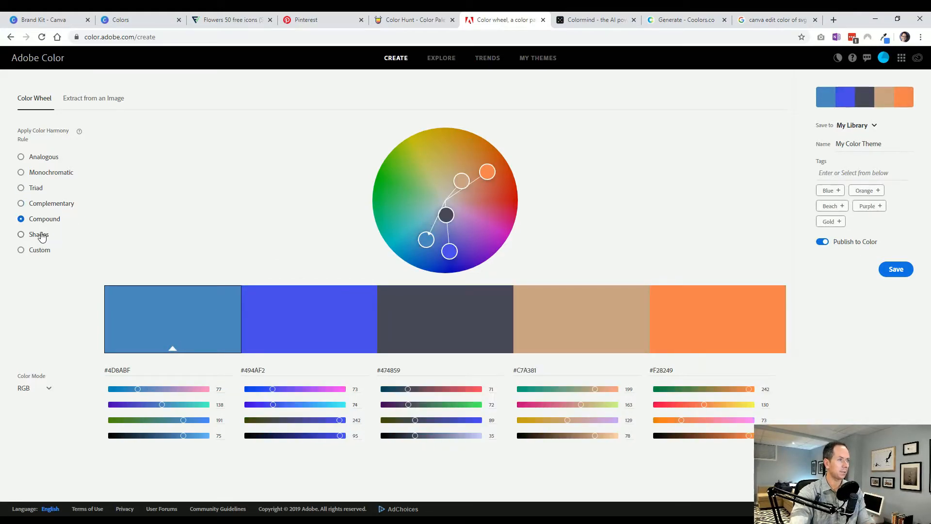
pyautogui.click(48, 235)
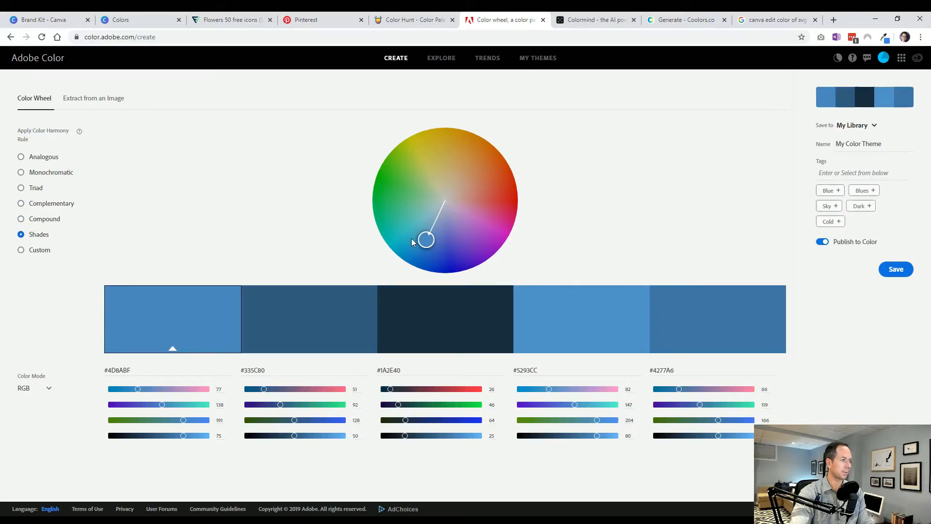
pyautogui.moveTo(421, 238)
pyautogui.mouseDown()
pyautogui.moveTo(434, 220)
pyautogui.moveTo(425, 243)
pyautogui.mouseUp()
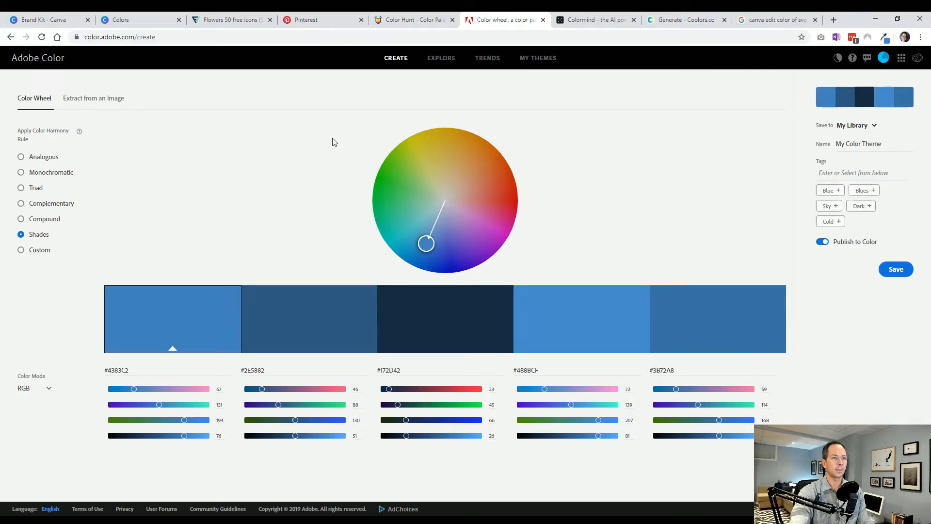
# Switch to Colormind and generate several random five-color palettes
pyautogui.click(589, 20)
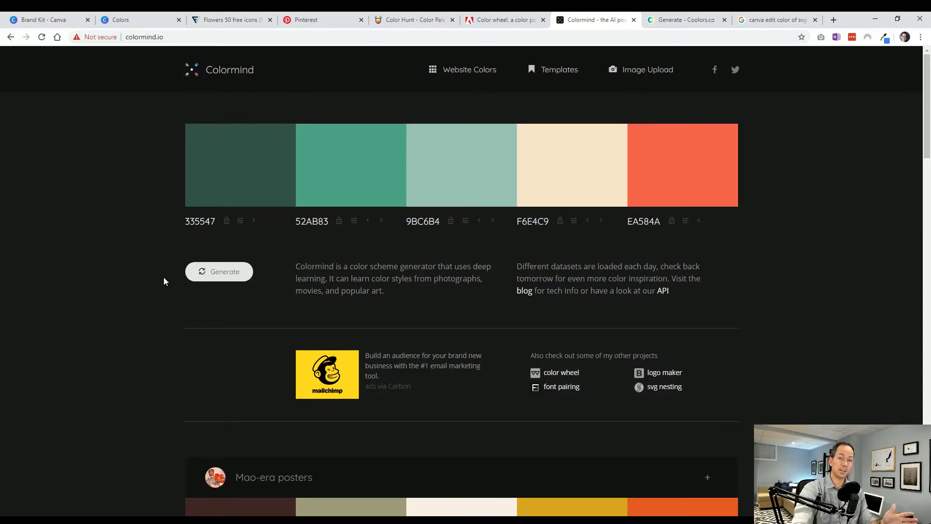
pyautogui.click(217, 276)
pyautogui.click(223, 274)
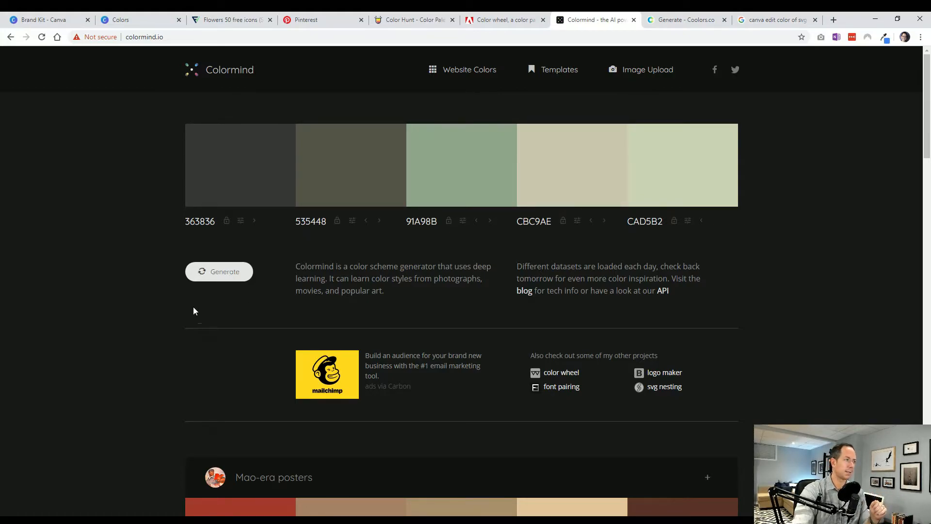
pyautogui.press('space')
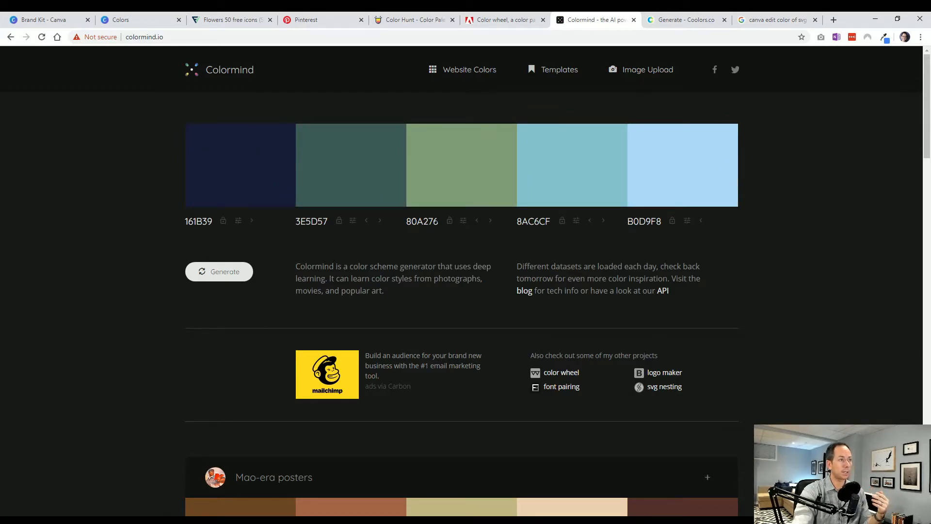
# Regenerate the palette while locking the middle green and fourth rose swatches, and unlock both of them
pyautogui.click(450, 221)
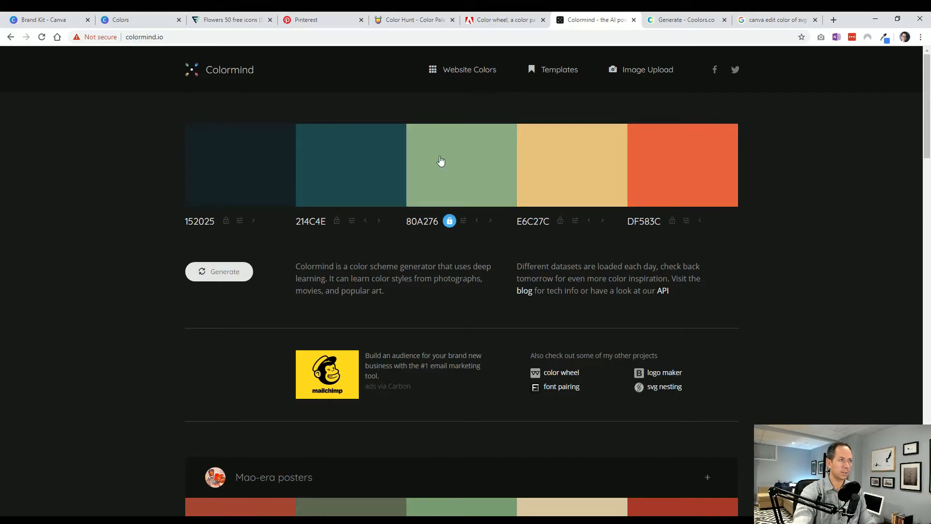
pyautogui.click(225, 271)
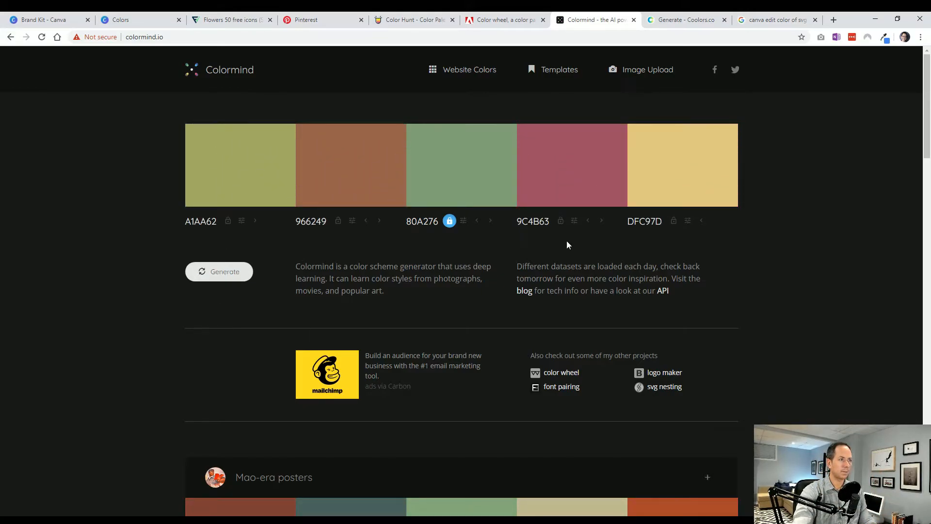
pyautogui.click(560, 221)
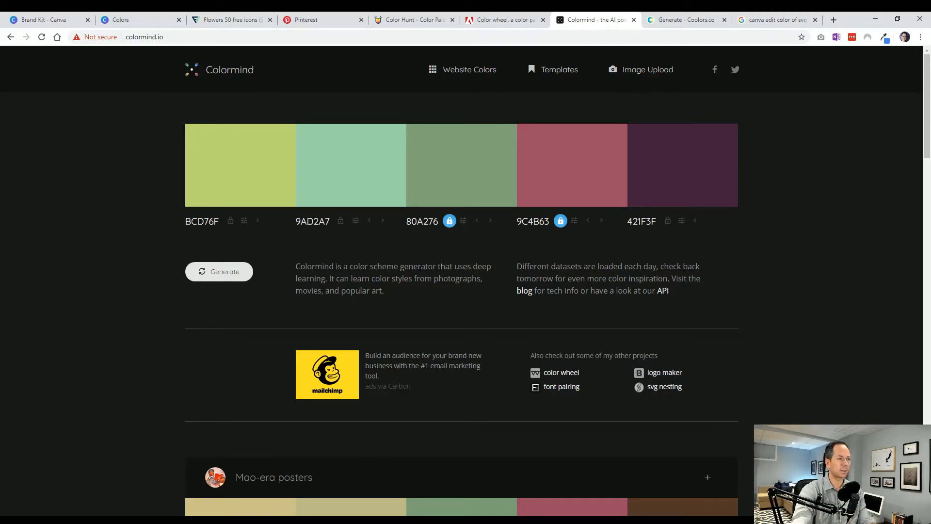
pyautogui.click(449, 221)
pyautogui.click(560, 221)
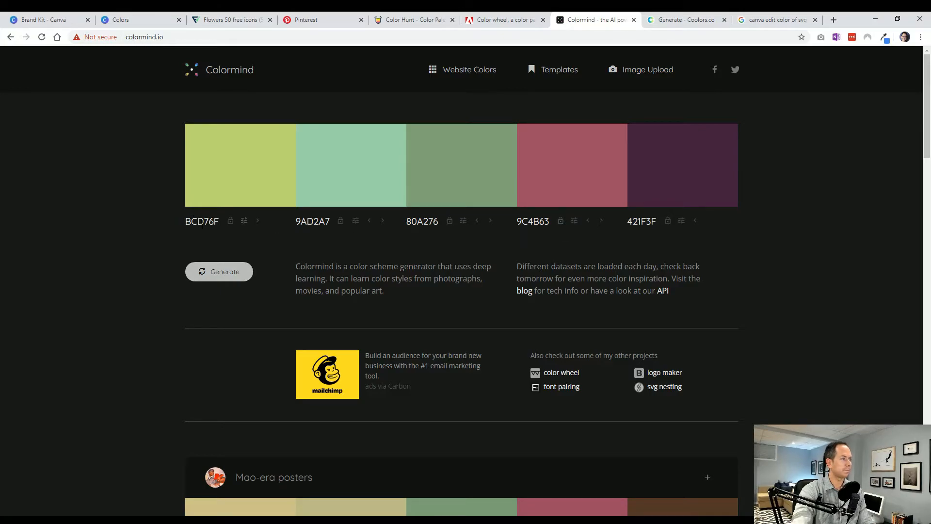
# Set the first palette swatch to #4c89bf
pyautogui.click(244, 220)
pyautogui.click(236, 229)
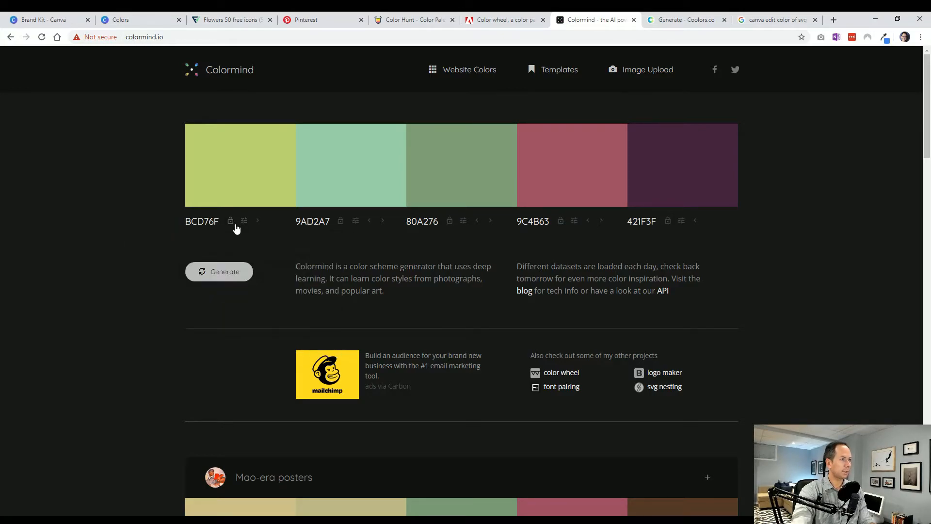
pyautogui.click(243, 222)
pyautogui.moveTo(302, 255); pyautogui.dragTo(323, 272)
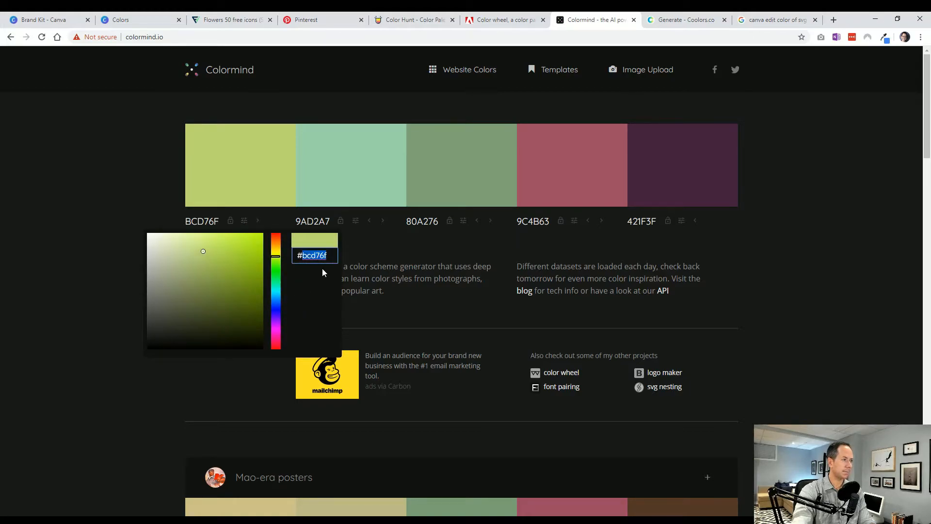
pyautogui.write('#4c89b')
pyautogui.write('f')
pyautogui.press('Return')
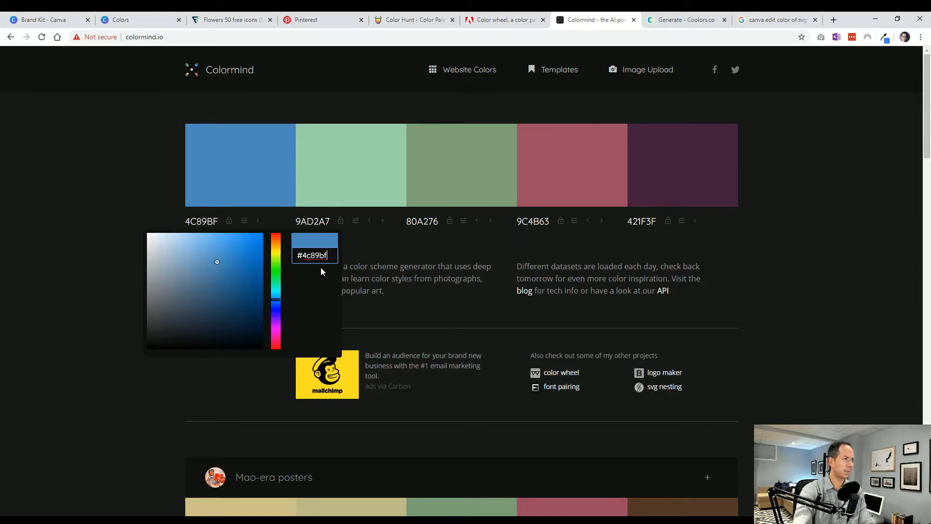
pyautogui.click(124, 222)
# Generate new palettes with the first blue swatch locked, and lock the fourth coral swatch CC665A
pyautogui.click(229, 222)
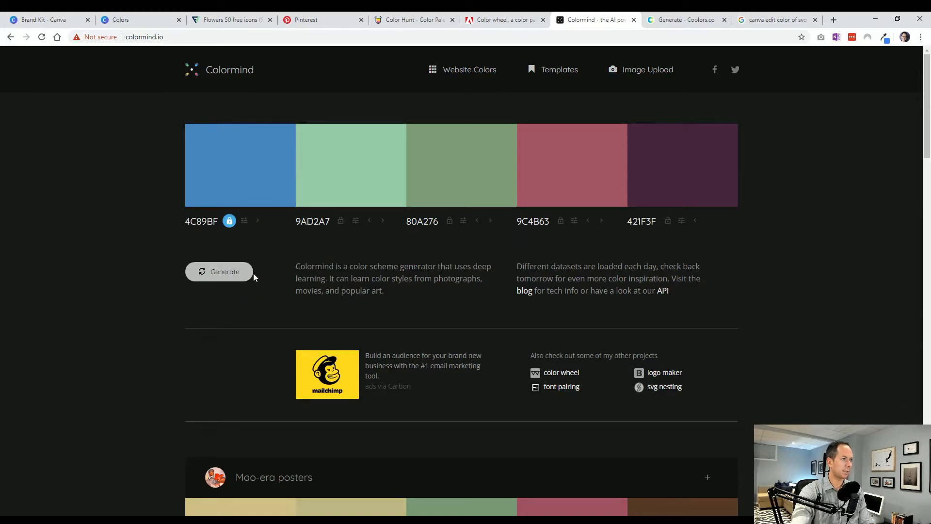
pyautogui.click(232, 276)
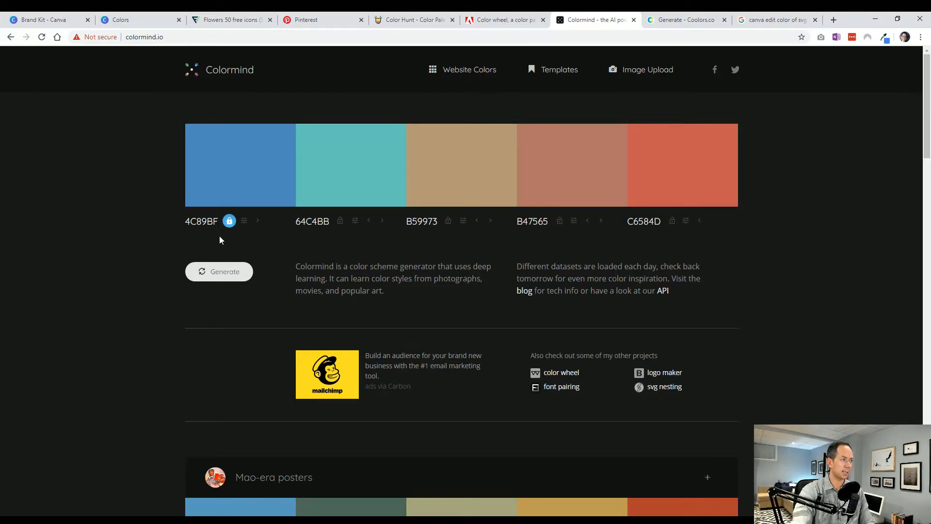
pyautogui.click(219, 275)
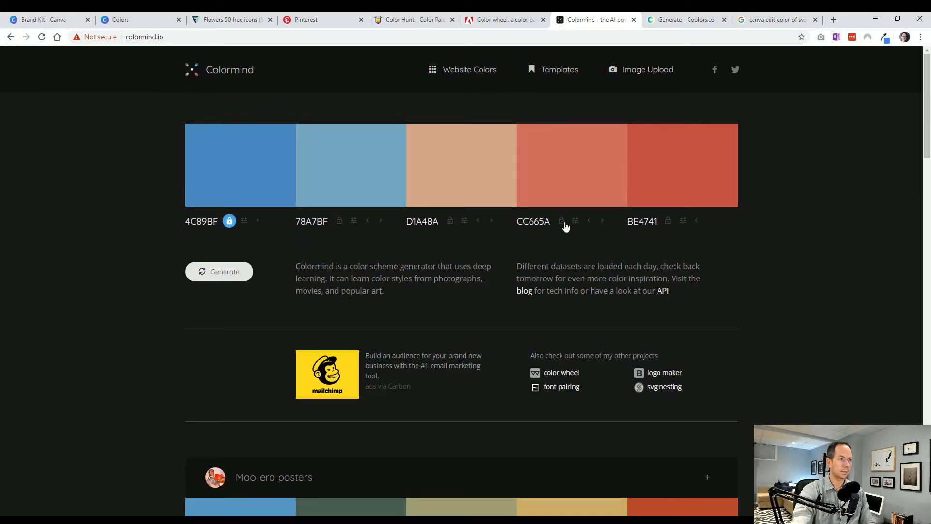
pyautogui.click(562, 222)
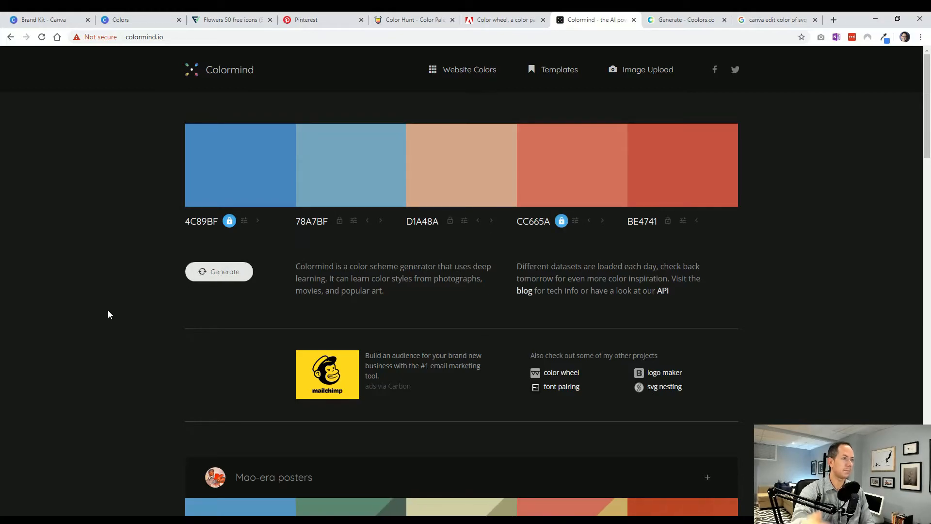
# Regenerate the Colormind palette with the blue and coral swatches locked, and switch to Coolors to generate a random color scheme
pyautogui.press('space')
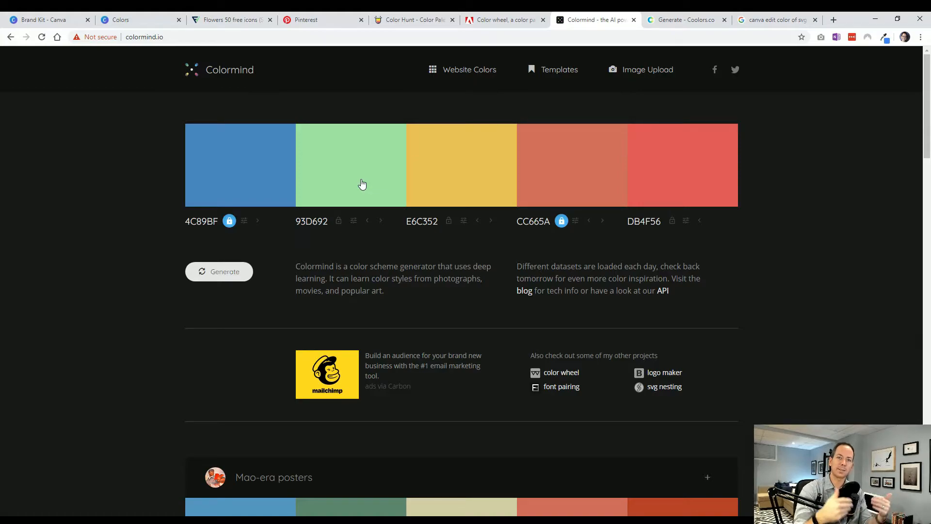
pyautogui.click(679, 21)
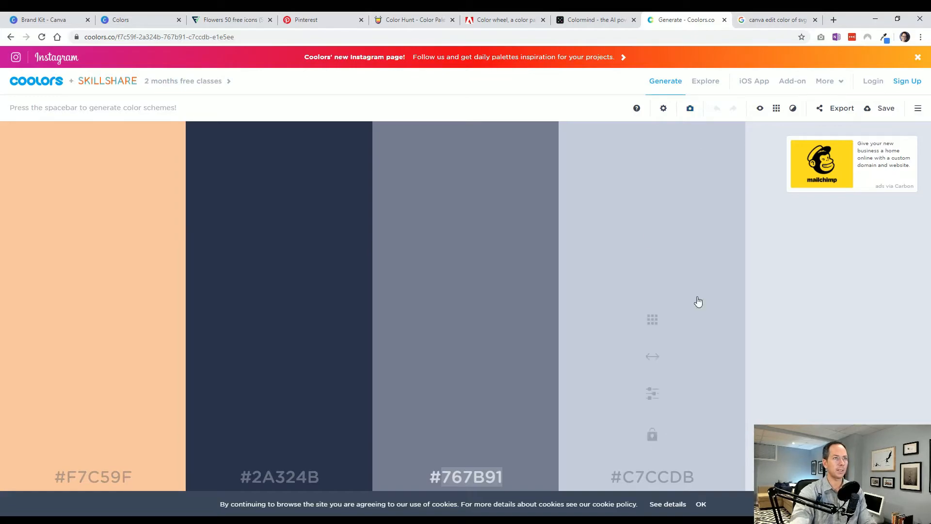
pyautogui.click(565, 86)
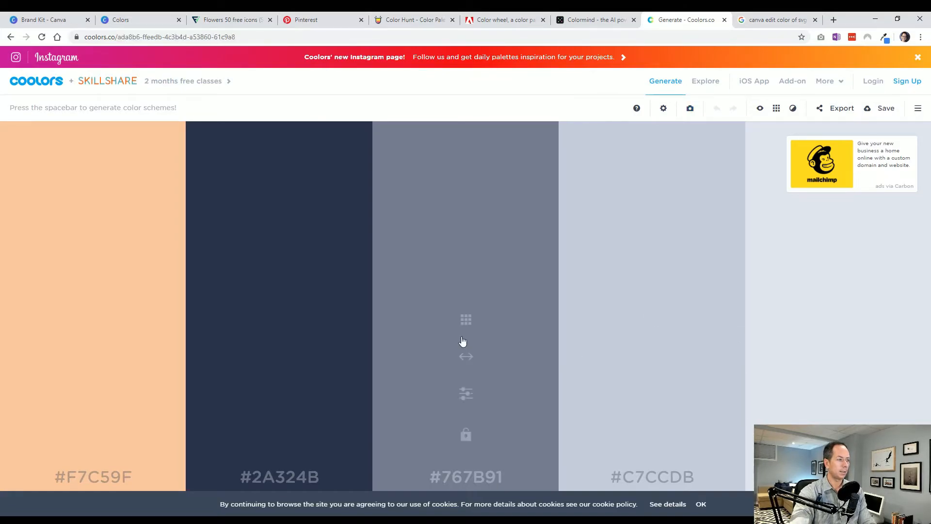
pyautogui.press('space')
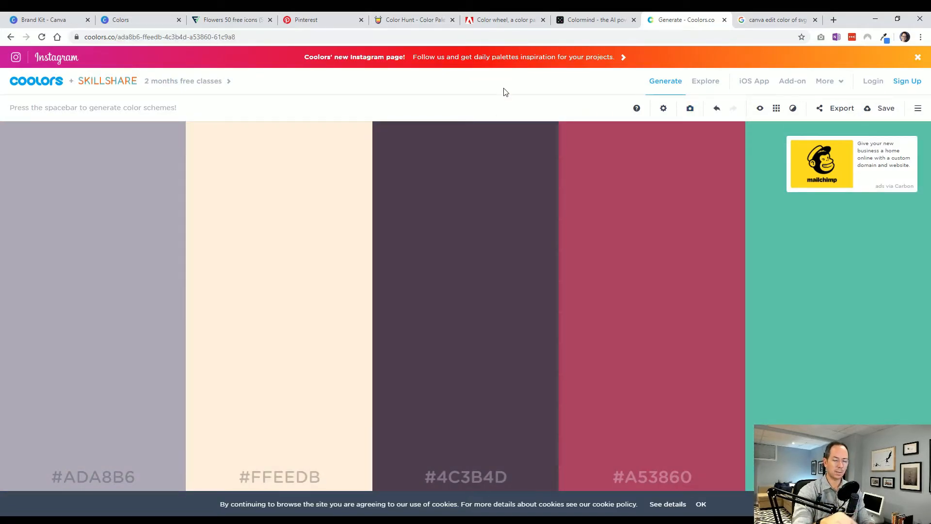
# Restart the Coolors generator from its home page, accept the cookie notice, and generate new random palettes
pyautogui.click(46, 96)
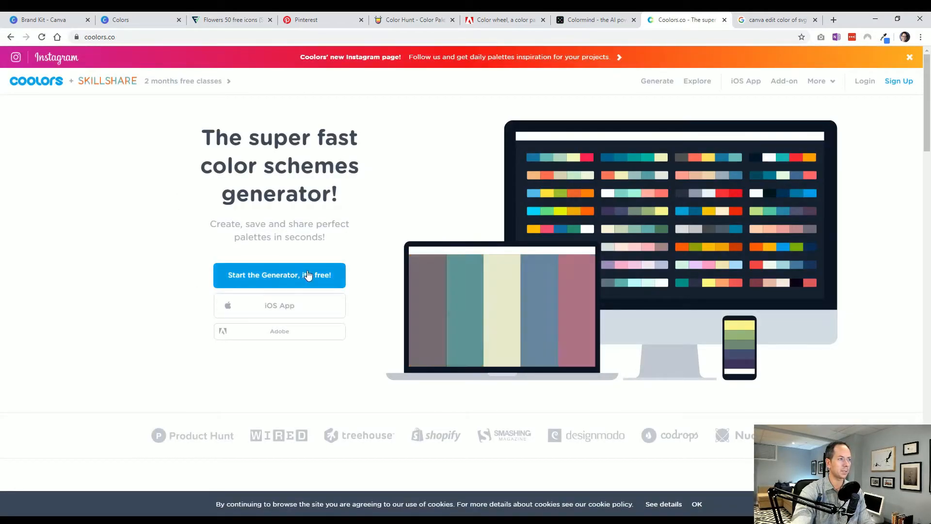
pyautogui.click(280, 287)
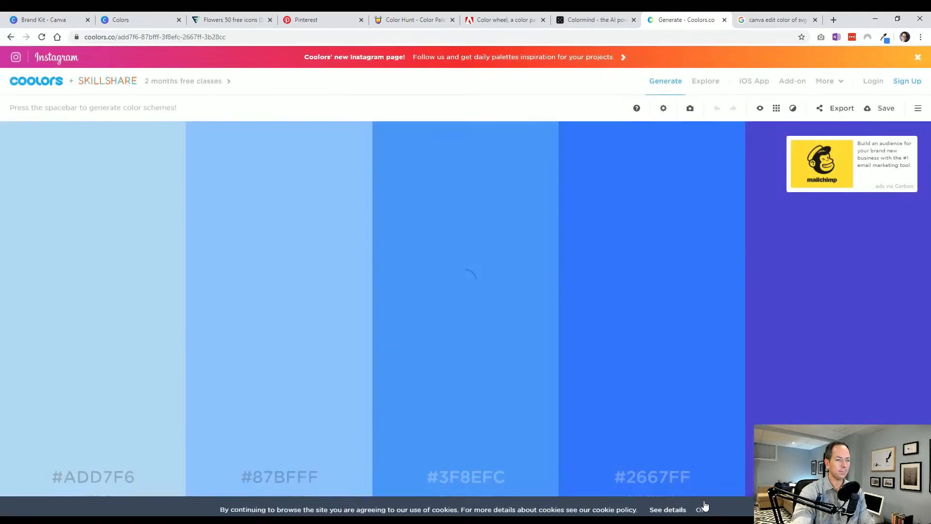
pyautogui.click(700, 504)
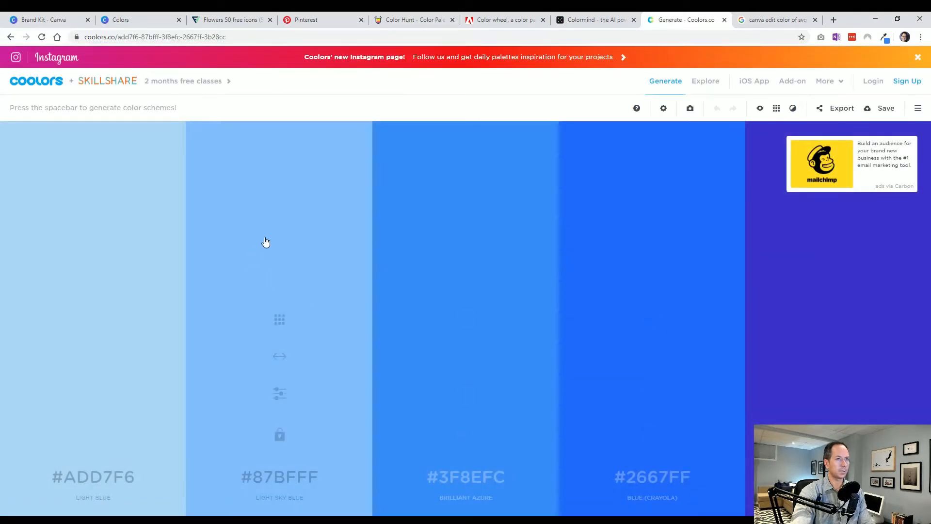
pyautogui.press('space')
pyautogui.press('space')
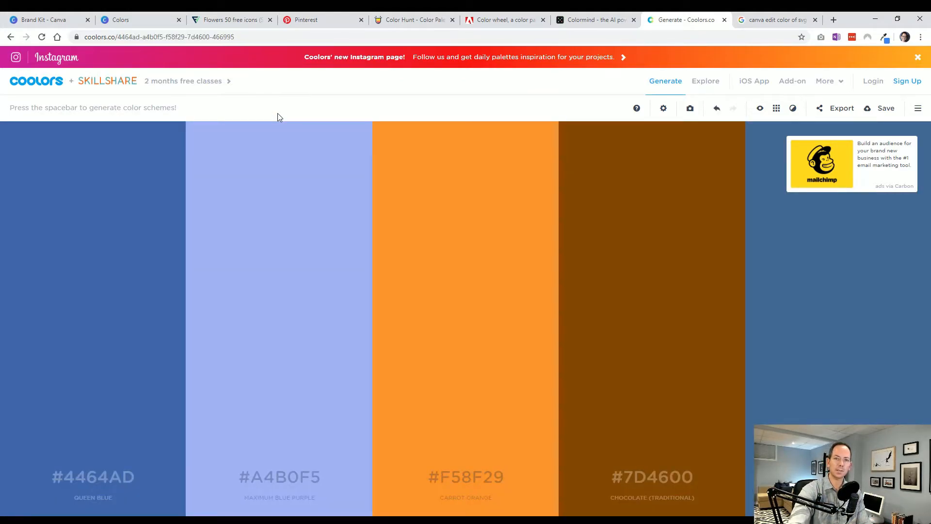
# Set the first palette color to #4C89BF
pyautogui.click(89, 476)
pyautogui.write('#4C89BF')
pyautogui.doubleClick(76, 483)
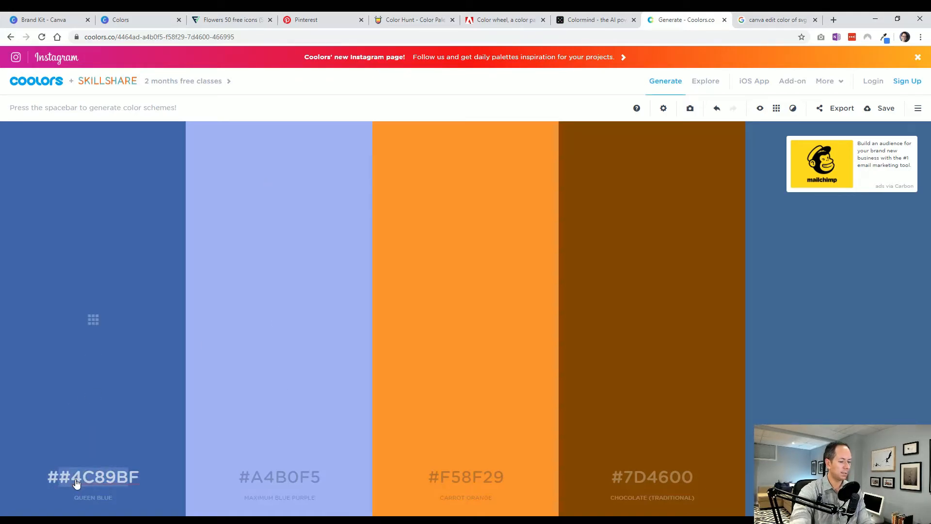
pyautogui.press('Return')
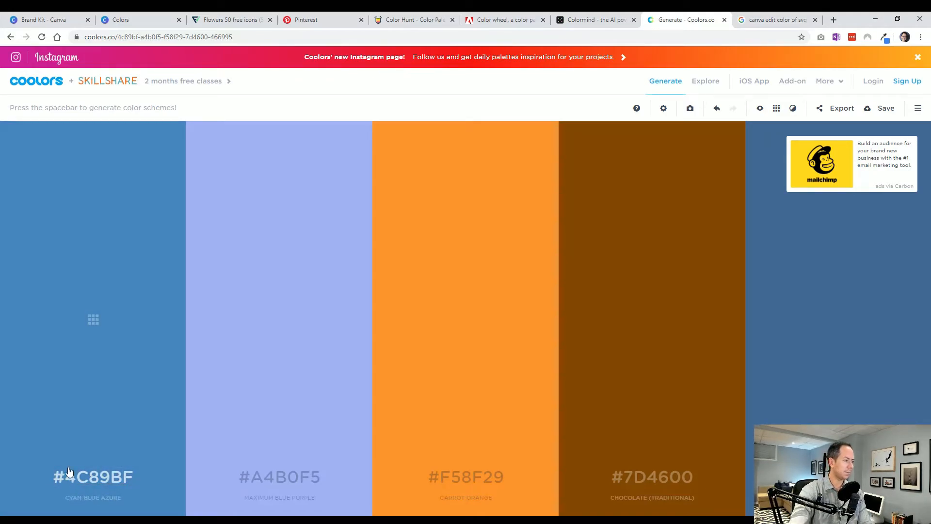
# Lock the first blue color #4C89BF and generate a series of new palettes around it
pyautogui.click(92, 432)
pyautogui.press('space')
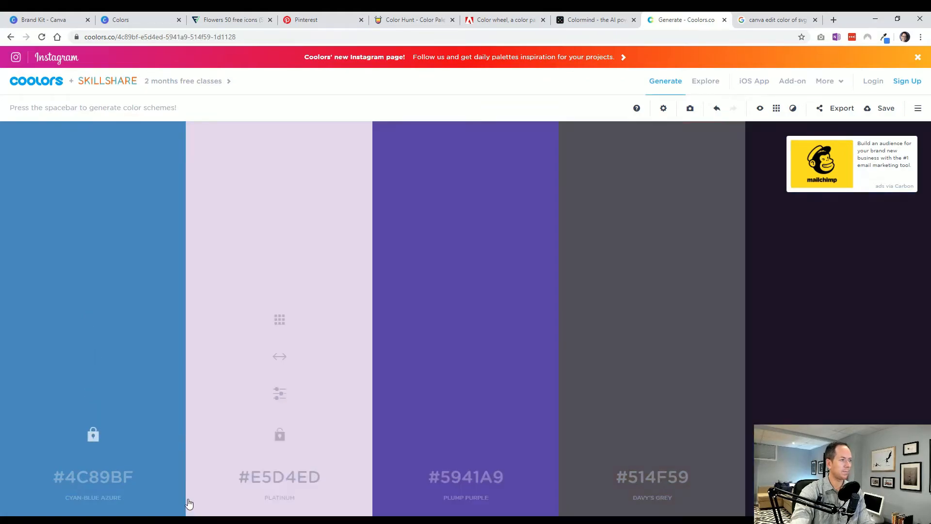
pyautogui.press('space')
pyautogui.press('space')
pyautogui.press('space')
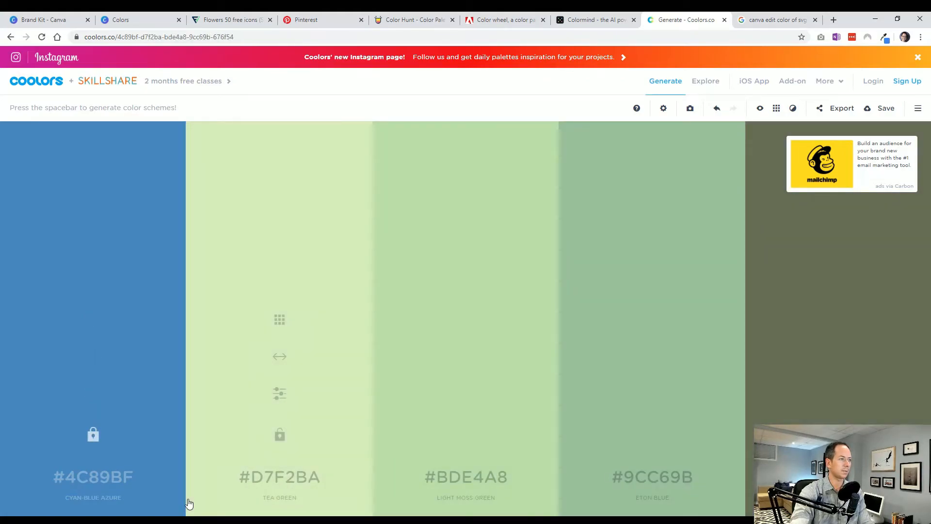
pyautogui.press('space')
pyautogui.press('space')
pyautogui.press('space')
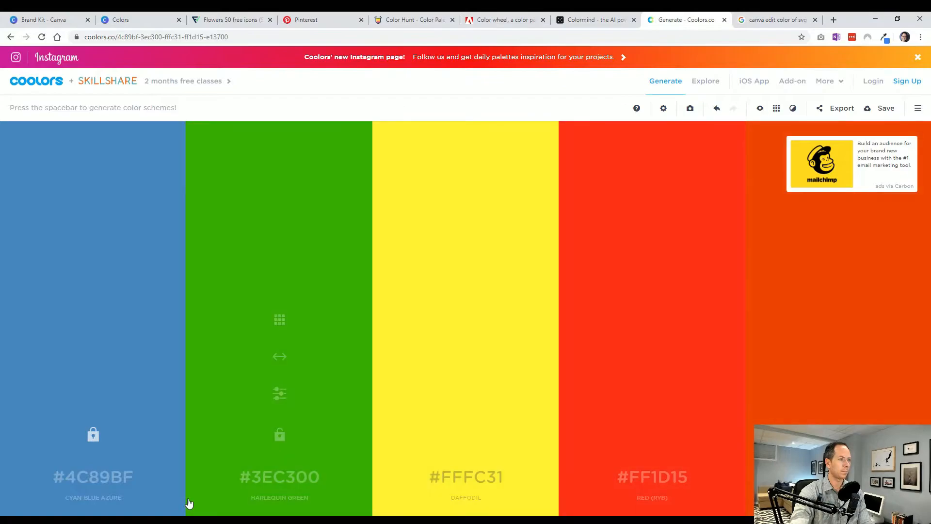
pyautogui.press('space')
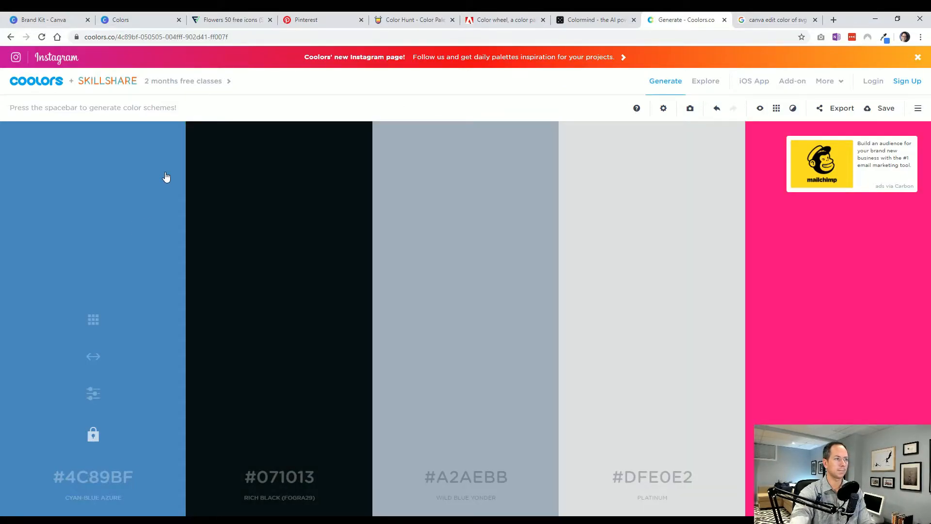
pyautogui.press('space')
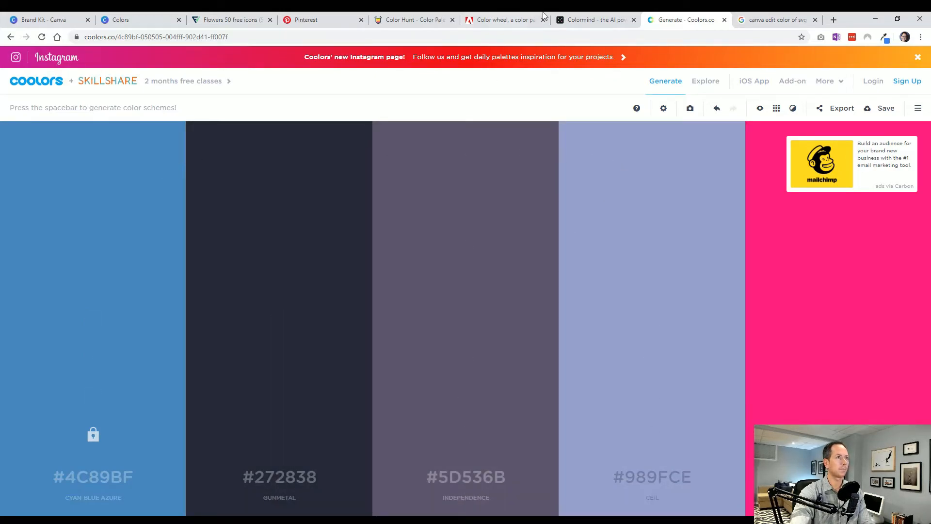
# Place the Coolors page beside the Canva Colors design among the browser pages, and go to page 26 of that design
pyautogui.moveTo(677, 23); pyautogui.dragTo(223, 19)
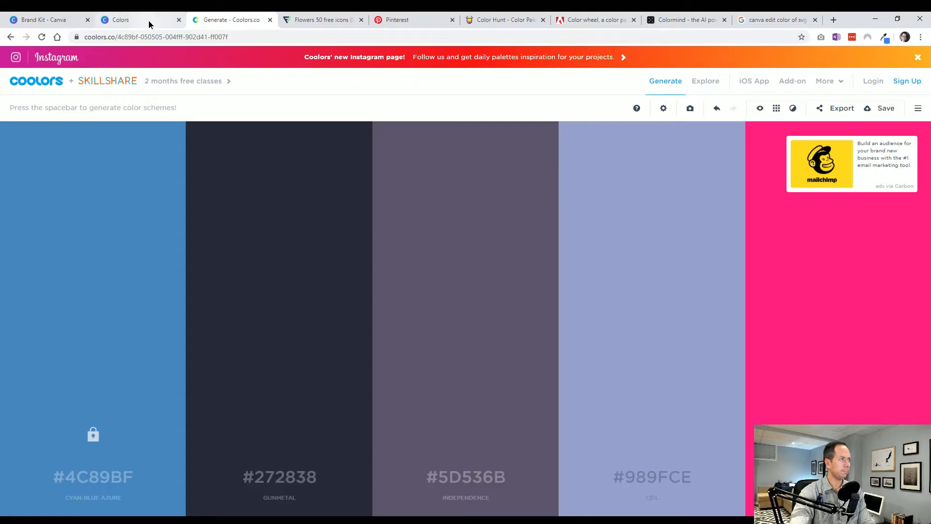
pyautogui.click(148, 19)
pyautogui.press('Escape')
pyautogui.scroll(-15, 246, 327)
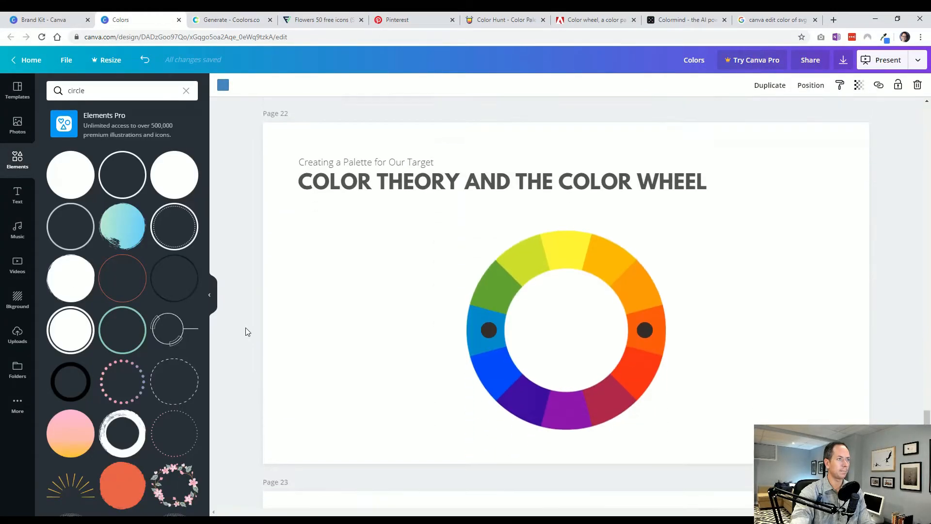
pyautogui.scroll(-12, 245, 327)
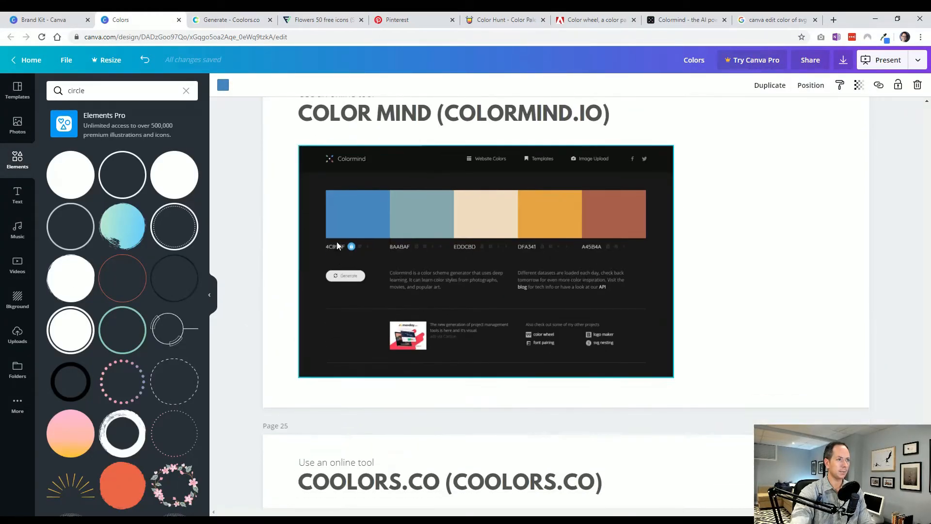
pyautogui.scroll(-8, 297, 273)
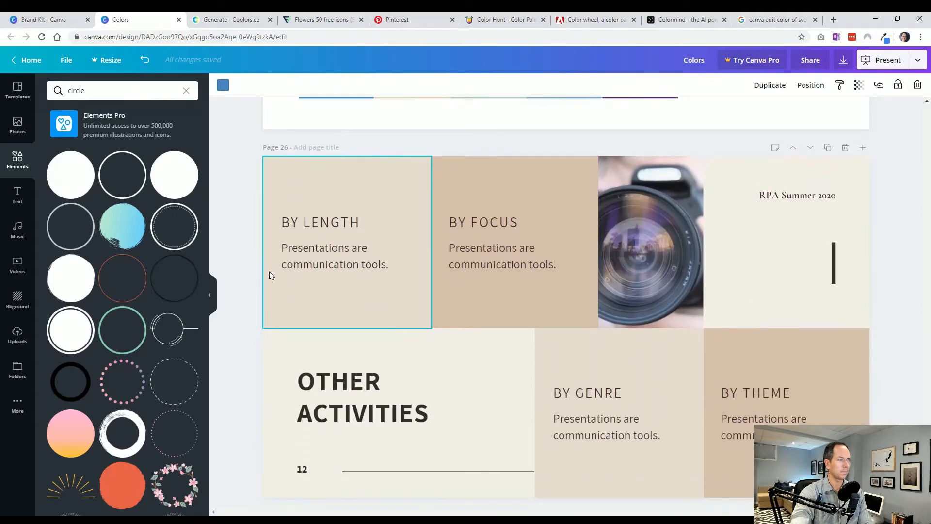
pyautogui.scroll(-1, 254, 288)
pyautogui.scroll(1, 251, 295)
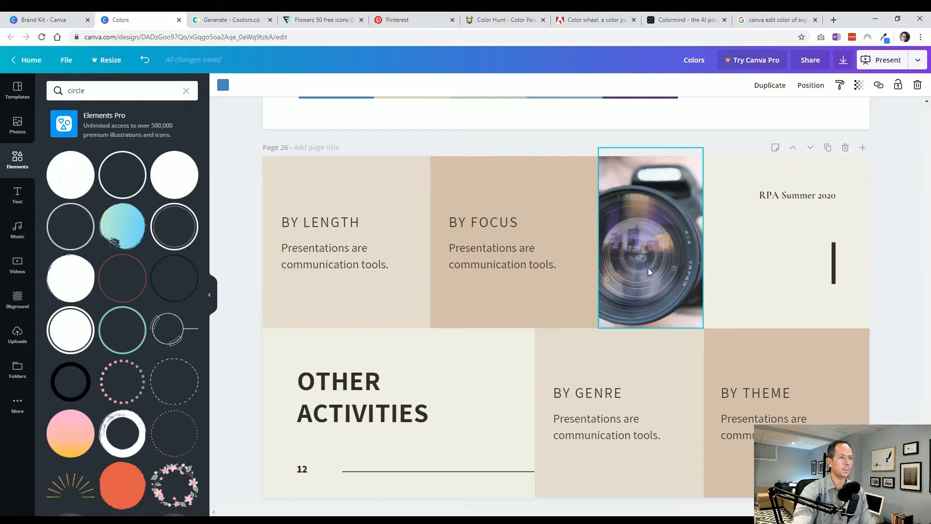
# Copy the first color's hex code 4C89BF from Coolors and return to page 26 of the Canva Colors design
pyautogui.click(229, 21)
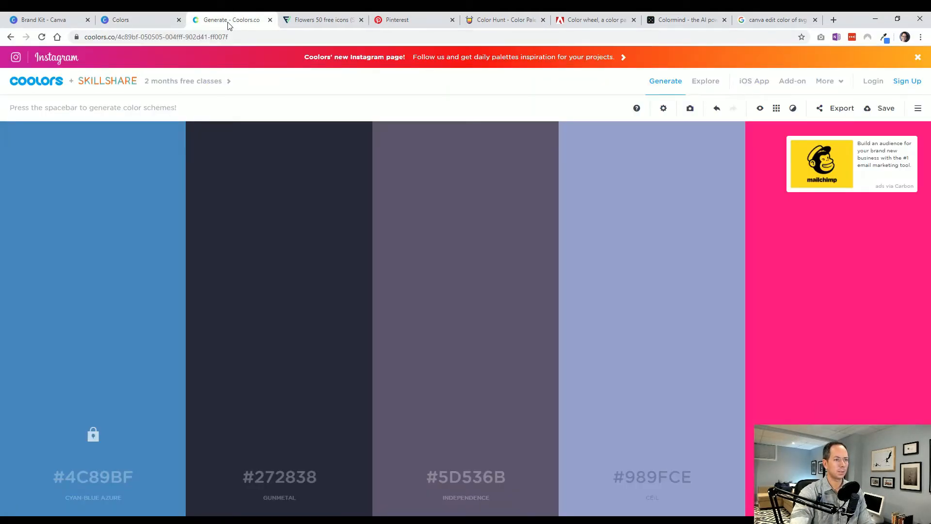
pyautogui.click(97, 480)
pyautogui.hotkey('ctrl', 'c')
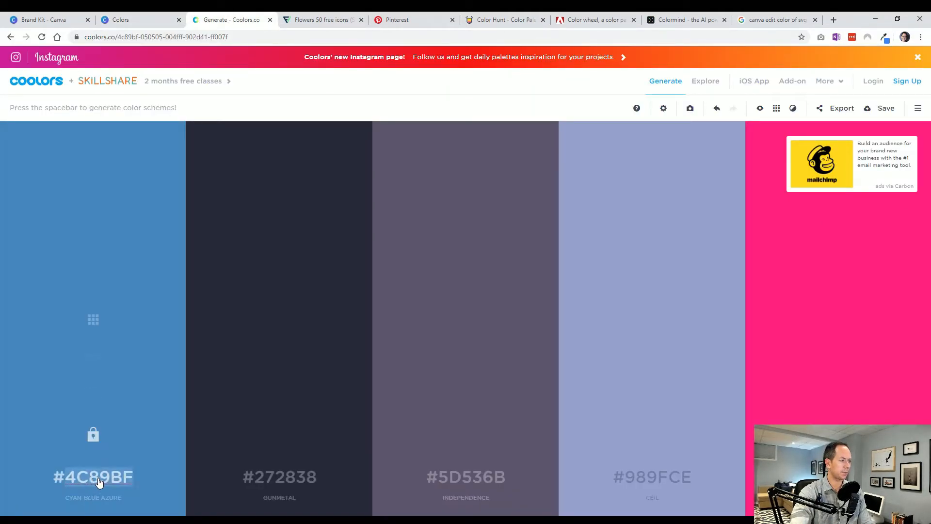
pyautogui.click(141, 21)
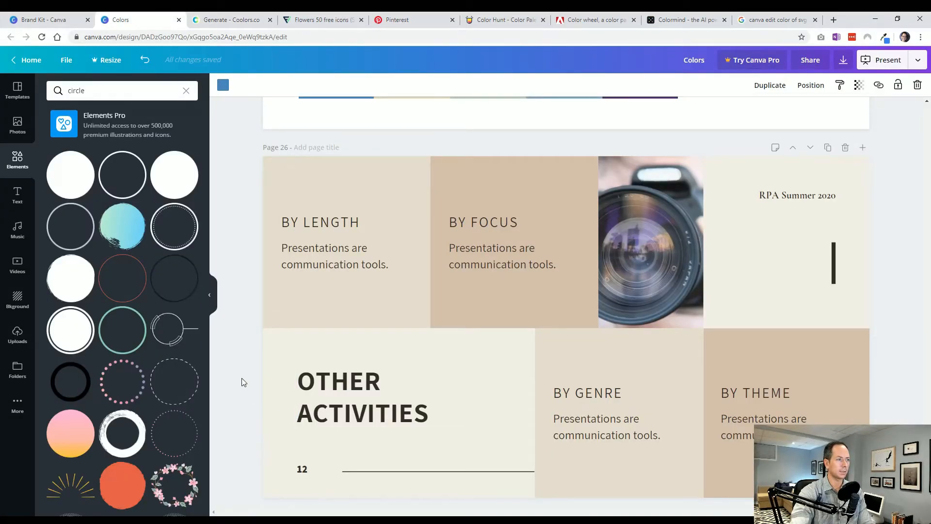
pyautogui.click(231, 20)
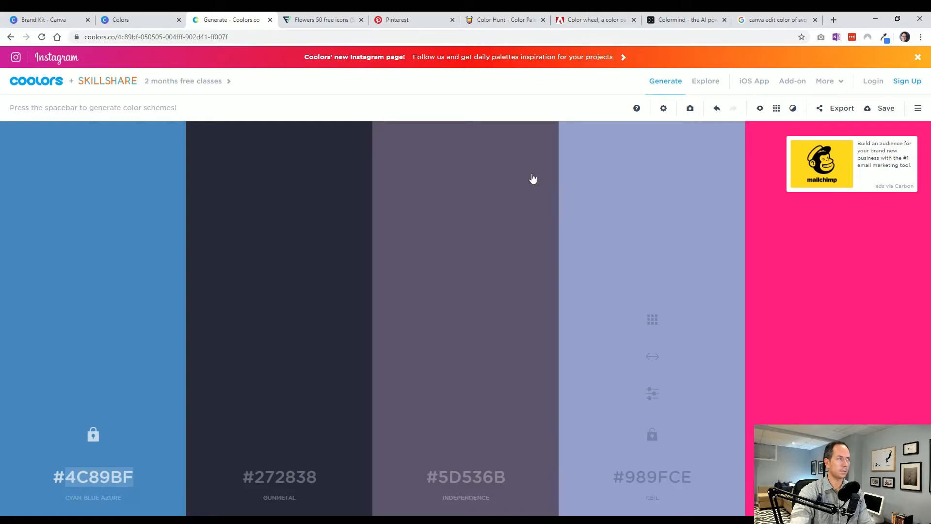
pyautogui.click(131, 19)
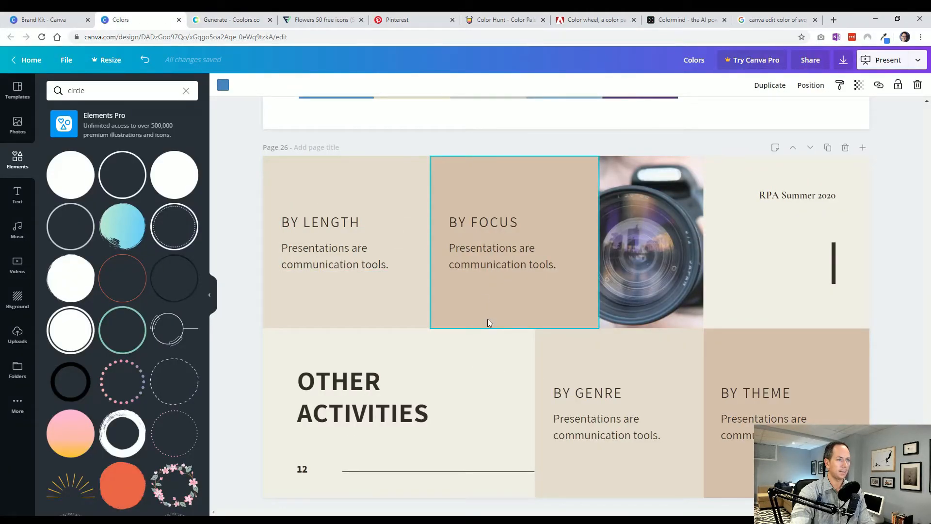
# Change the fill of the BY LENGTH panel to the copied color 4C89BF
pyautogui.click(379, 317)
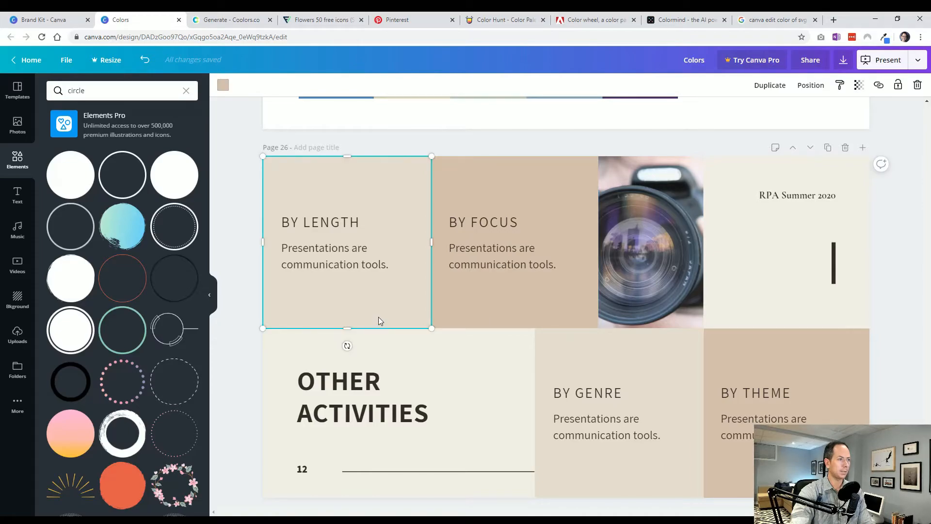
pyautogui.click(223, 86)
pyautogui.click(118, 92)
pyautogui.hotkey('ctrl', 'v')
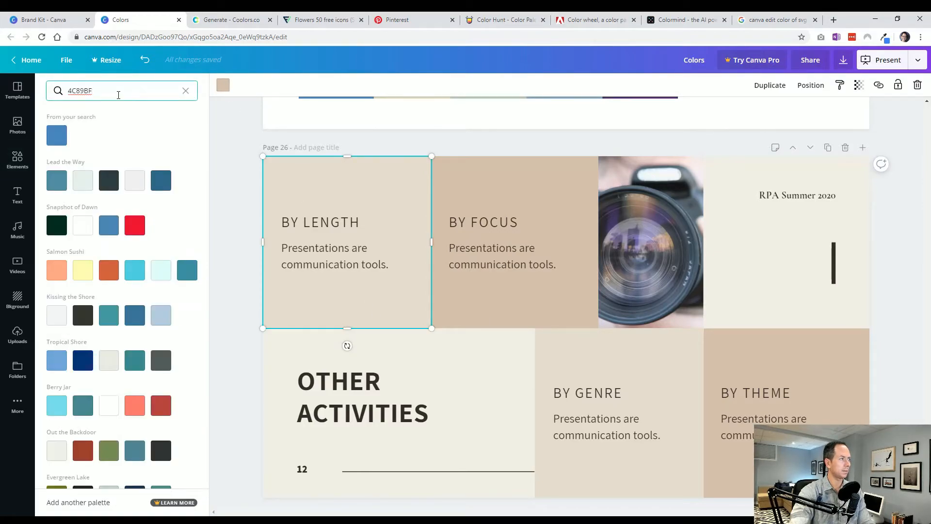
pyautogui.click(57, 135)
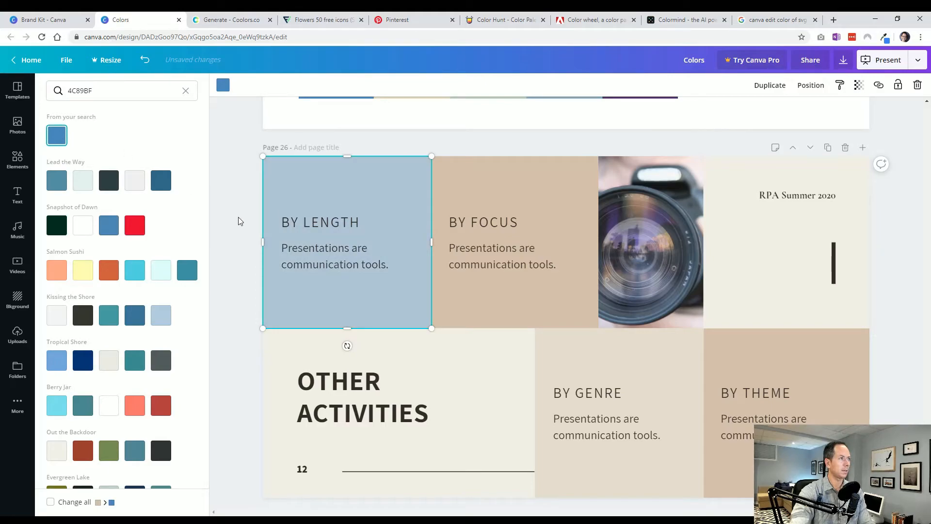
# Check the transparency setting of the BY LENGTH panel and deselect the panel
pyautogui.click(355, 294)
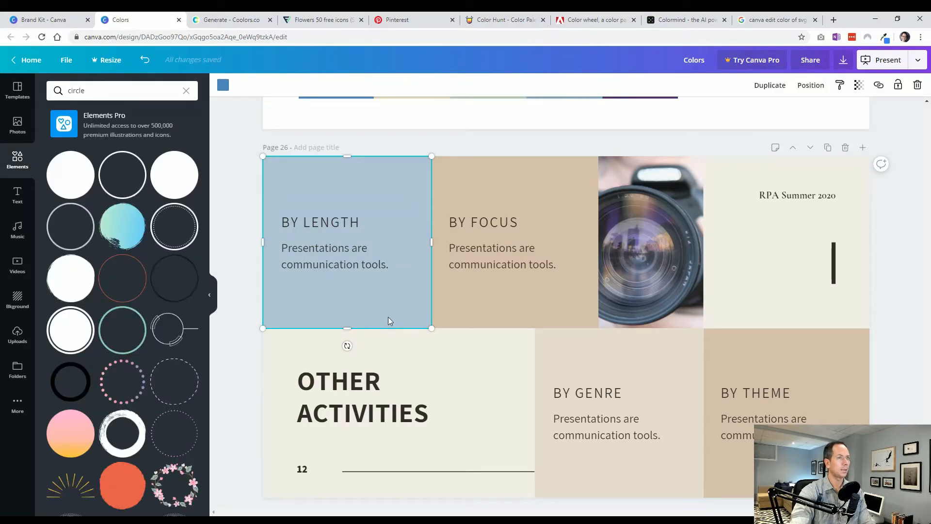
pyautogui.click(859, 86)
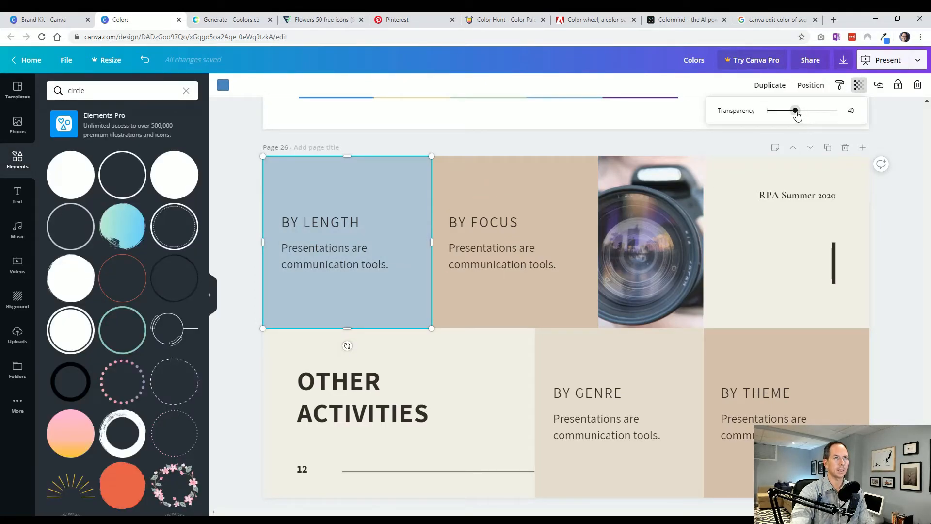
pyautogui.click(897, 125)
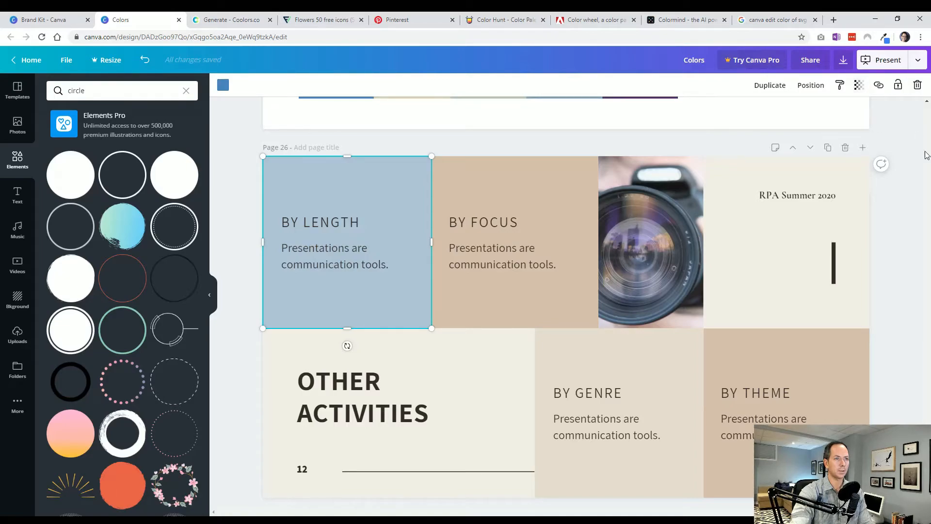
pyautogui.click(903, 359)
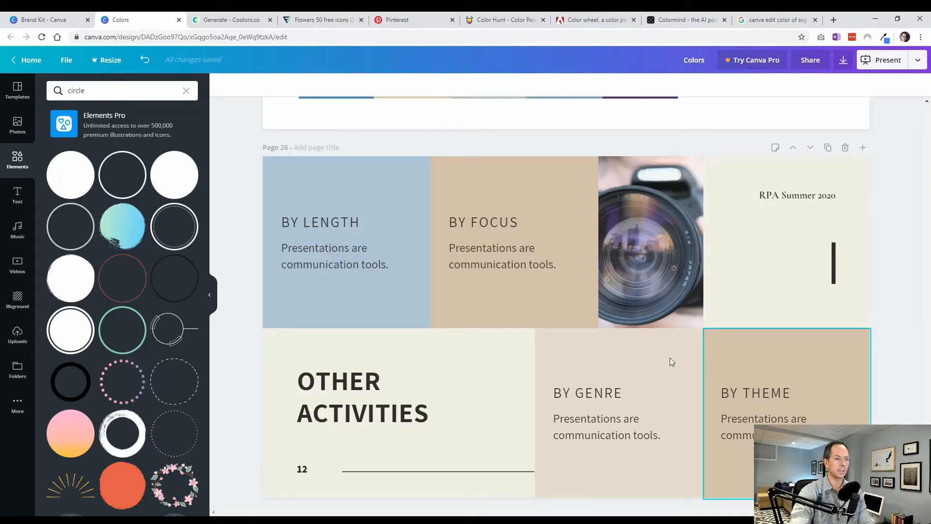
# Set the BY GENRE panel's fill to the new color #4C89BF and select it together with the BY LENGTH panel
pyautogui.click(657, 345)
pyautogui.click(223, 85)
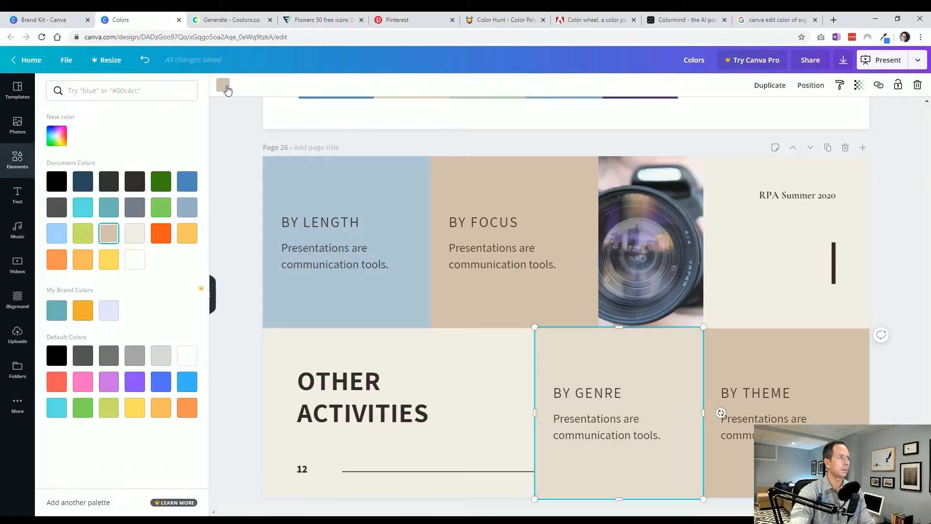
pyautogui.click(57, 136)
pyautogui.write('#4C89BF')
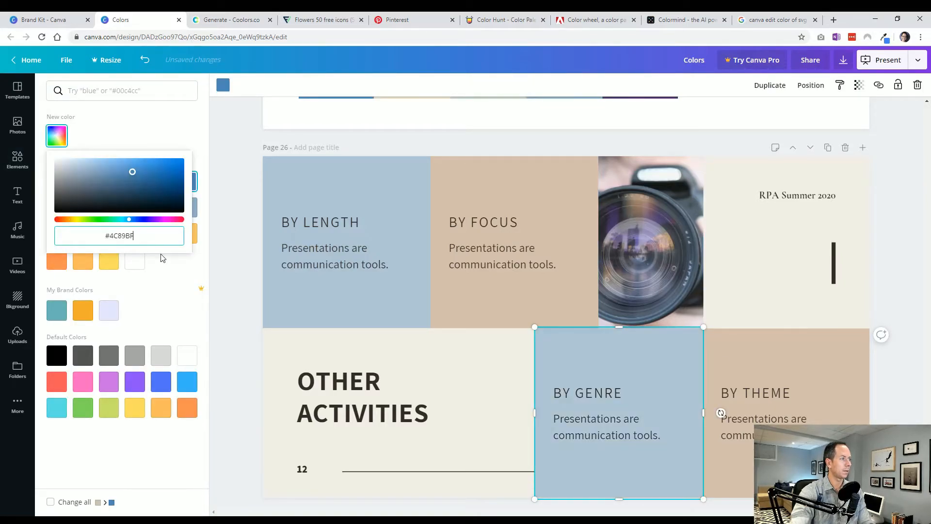
pyautogui.click(162, 258)
pyautogui.keyDown('shift'); pyautogui.click(384, 193); pyautogui.keyUp('shift')
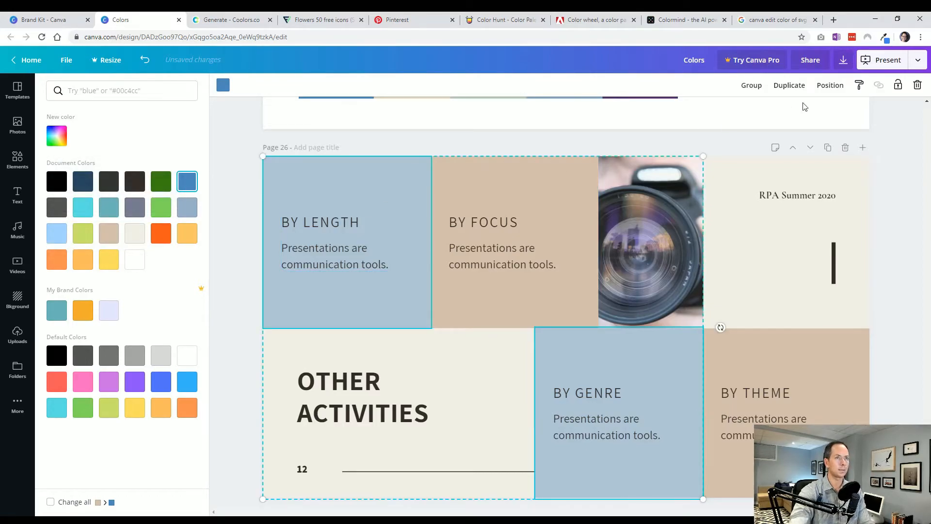
# Set the transparency of the BY LENGTH panel and of the BY GENRE panel to 100
pyautogui.click(909, 161)
pyautogui.click(392, 184)
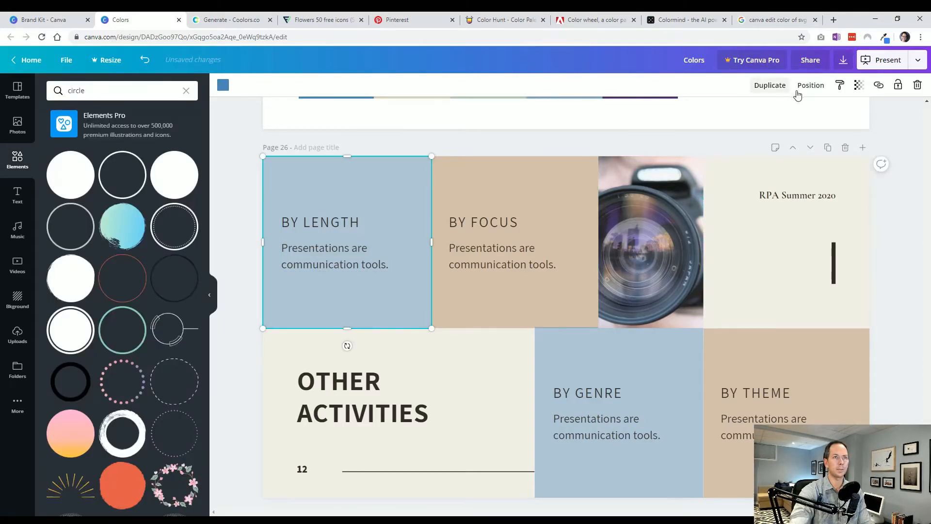
pyautogui.click(857, 86)
pyautogui.moveTo(797, 115); pyautogui.dragTo(843, 115)
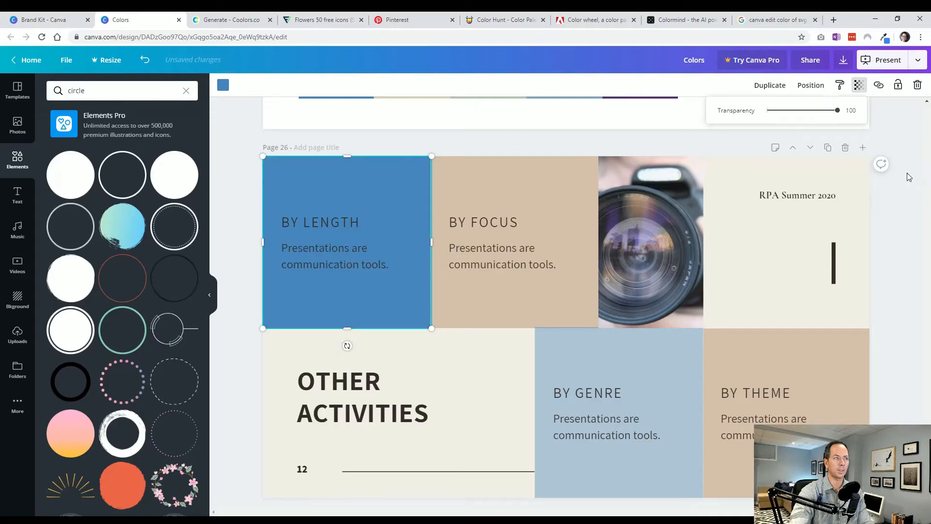
pyautogui.click(679, 359)
pyautogui.click(858, 86)
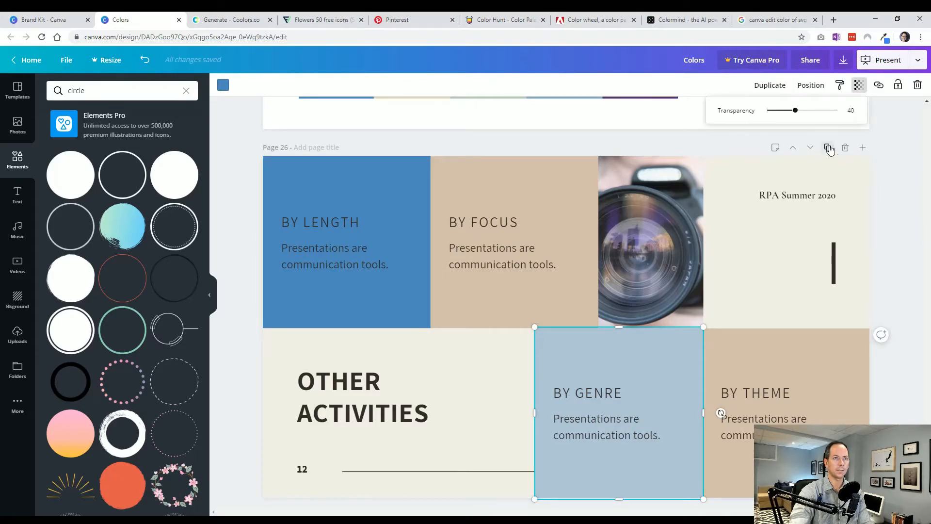
pyautogui.moveTo(797, 114); pyautogui.dragTo(844, 114)
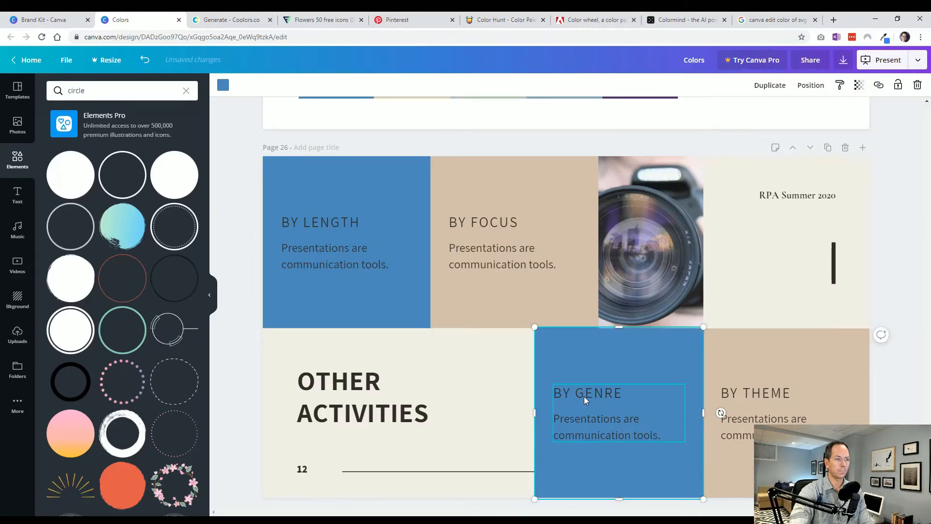
# Change the background color of page 26 to white
pyautogui.click(489, 376)
pyautogui.click(492, 354)
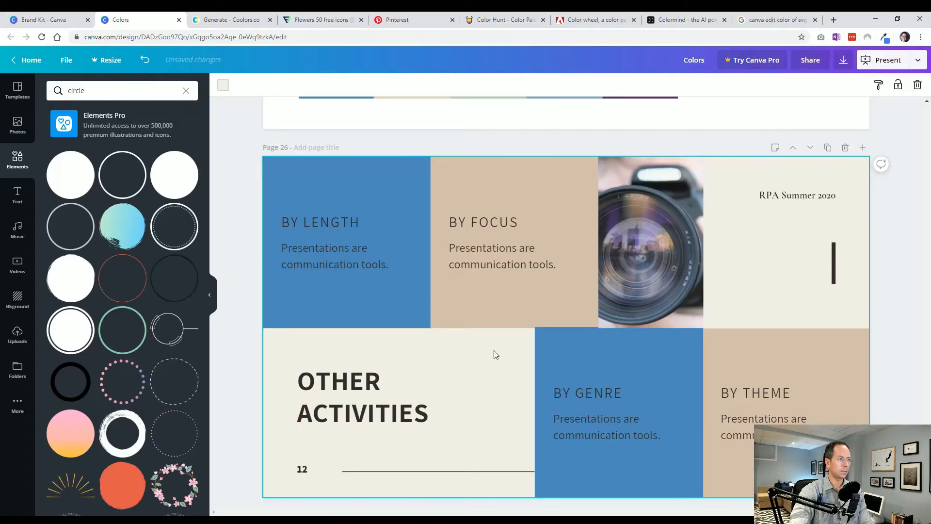
pyautogui.click(224, 86)
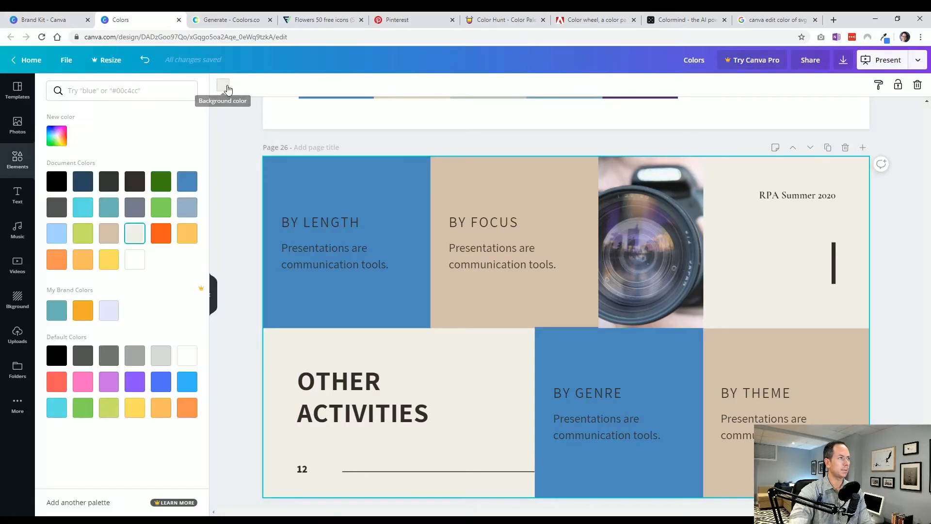
pyautogui.click(138, 253)
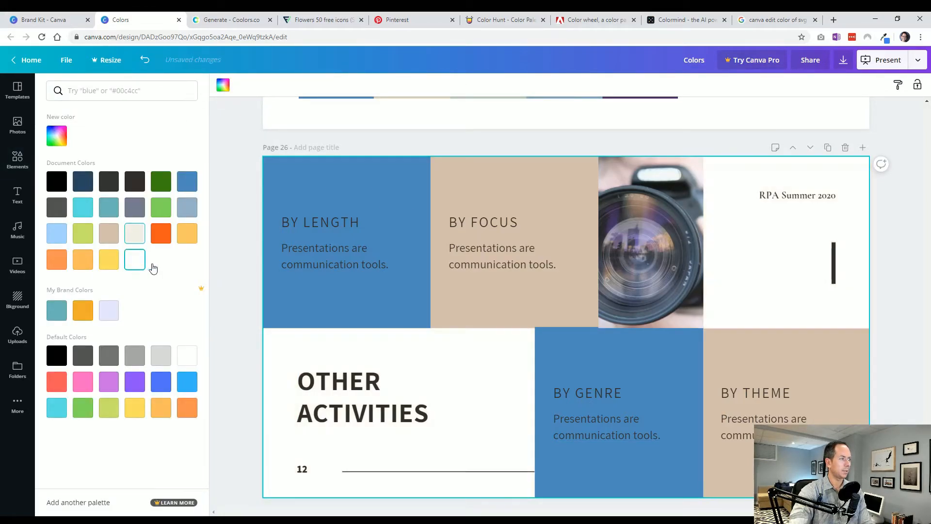
pyautogui.click(239, 256)
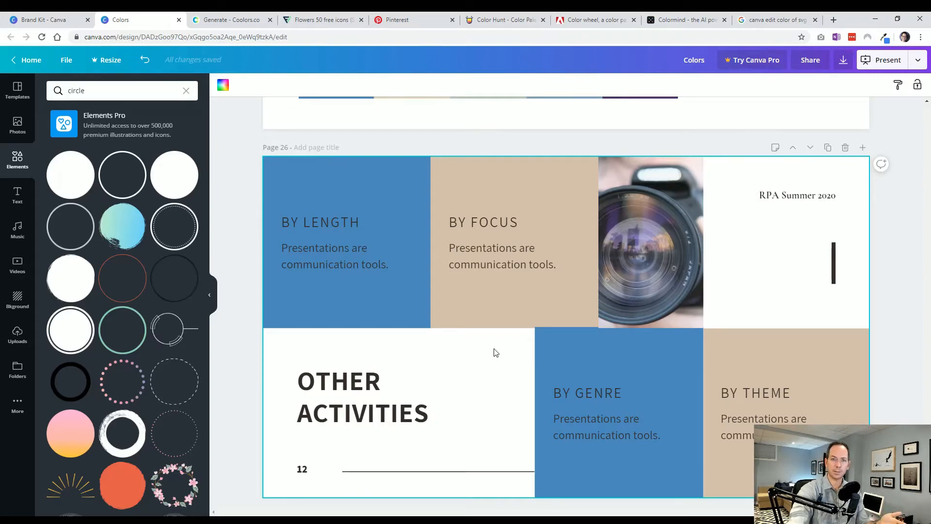
# Set the transparency of the BY LENGTH panel to about 51
pyautogui.click(409, 312)
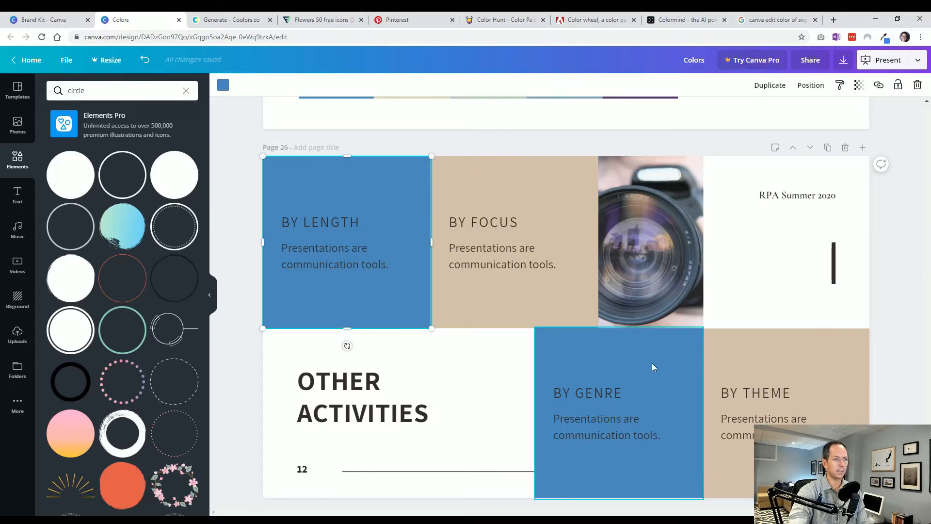
pyautogui.click(859, 89)
pyautogui.click(811, 111)
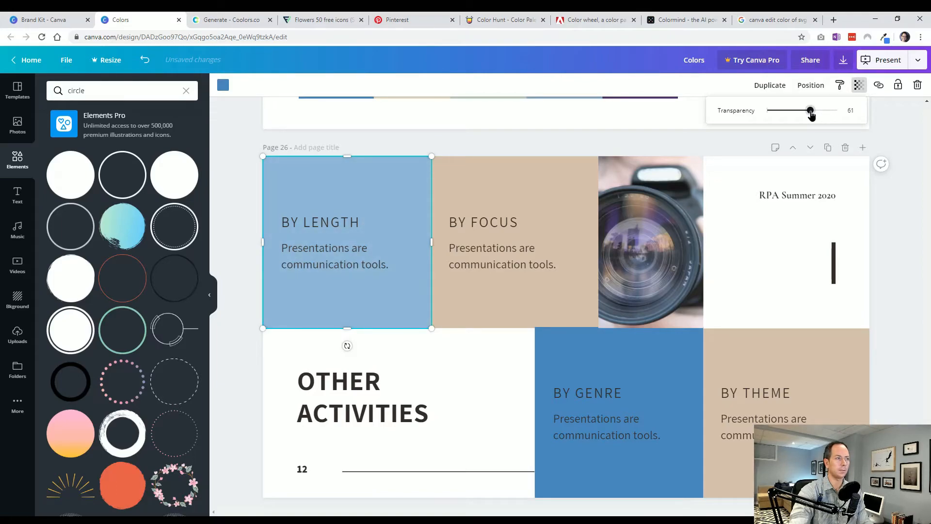
pyautogui.moveTo(809, 111); pyautogui.dragTo(806, 112)
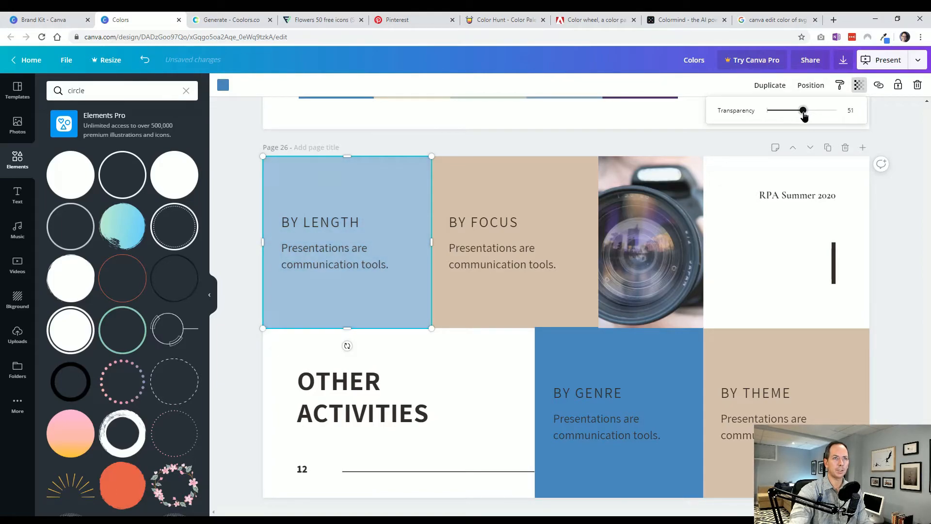
# Set the transparency of the BY GENRE panel to about 53 and deselect it
pyautogui.click(690, 361)
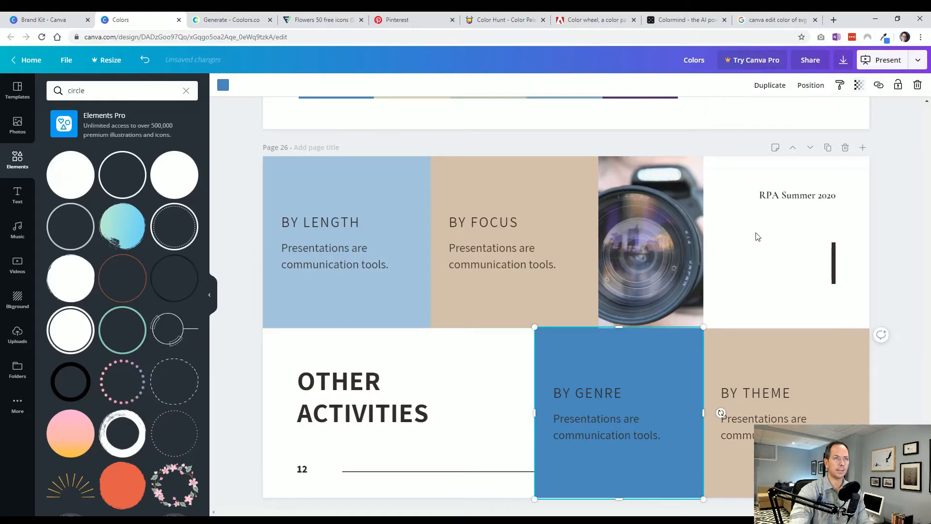
pyautogui.click(858, 86)
pyautogui.moveTo(836, 111); pyautogui.dragTo(811, 114)
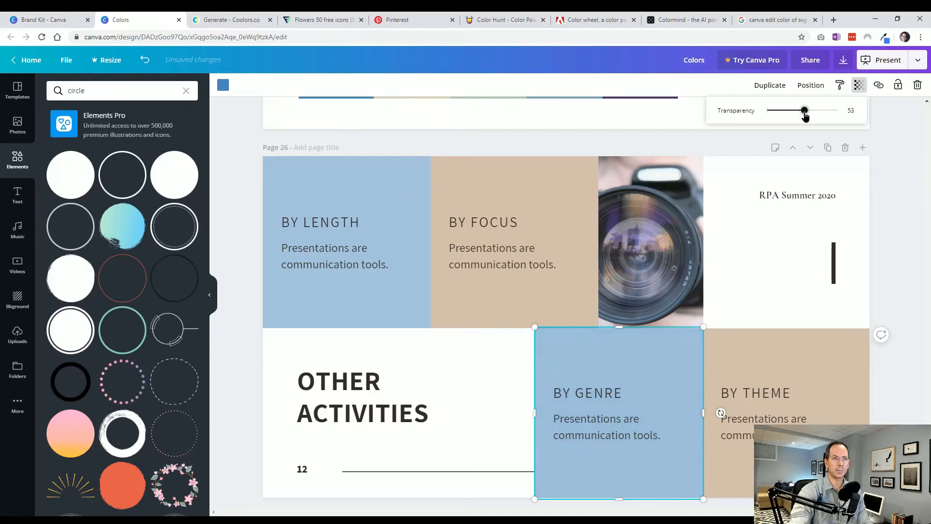
pyautogui.press('Escape')
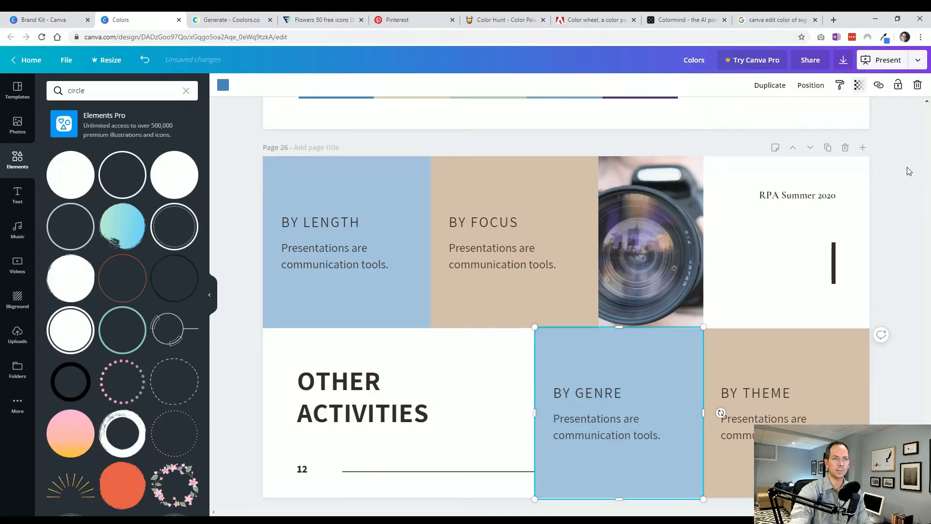
pyautogui.click(894, 268)
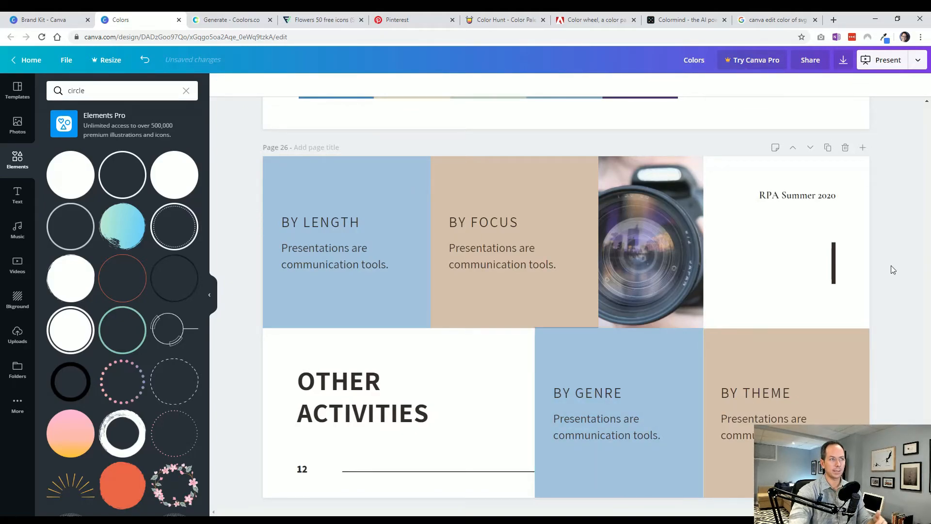
# Change the fill of the BY FOCUS panel to the document color #4C89BF
pyautogui.click(565, 196)
pyautogui.click(858, 85)
pyautogui.press('Escape')
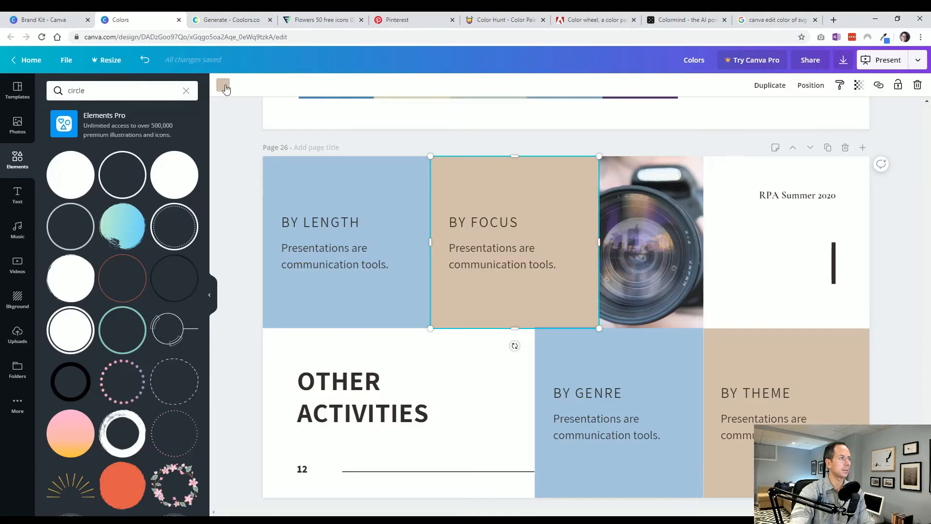
pyautogui.click(225, 88)
pyautogui.click(189, 183)
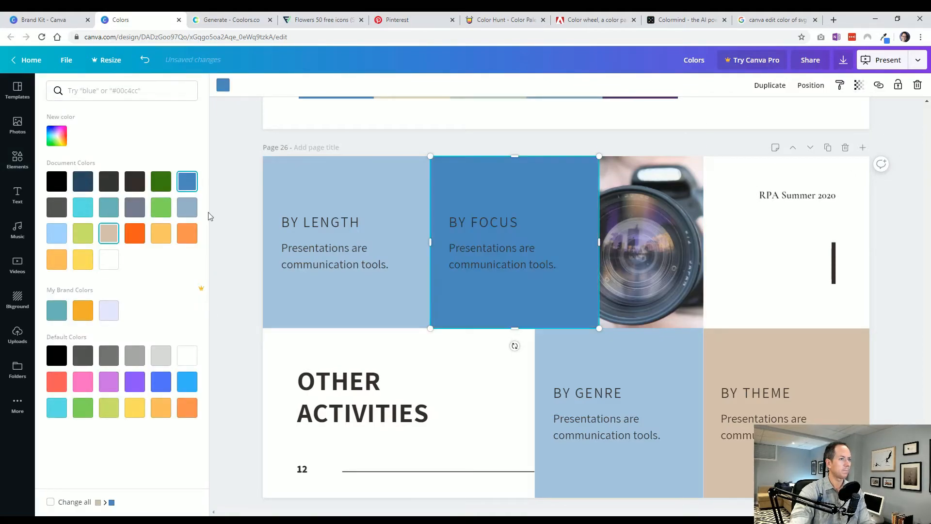
pyautogui.press('Escape')
# Change the fill of the BY THEME panel to the document color #4C89BF and deselect it
pyautogui.click(753, 370)
pyautogui.click(223, 86)
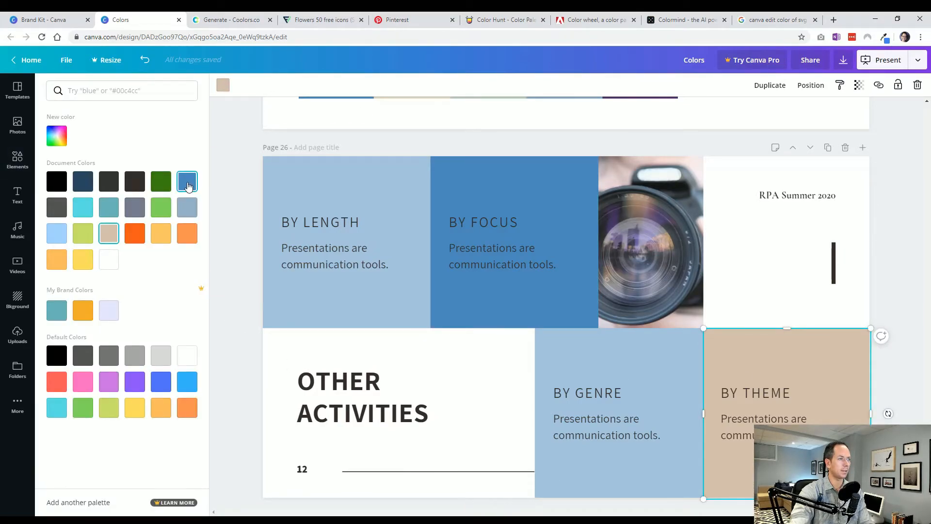
pyautogui.click(187, 182)
pyautogui.press('Escape')
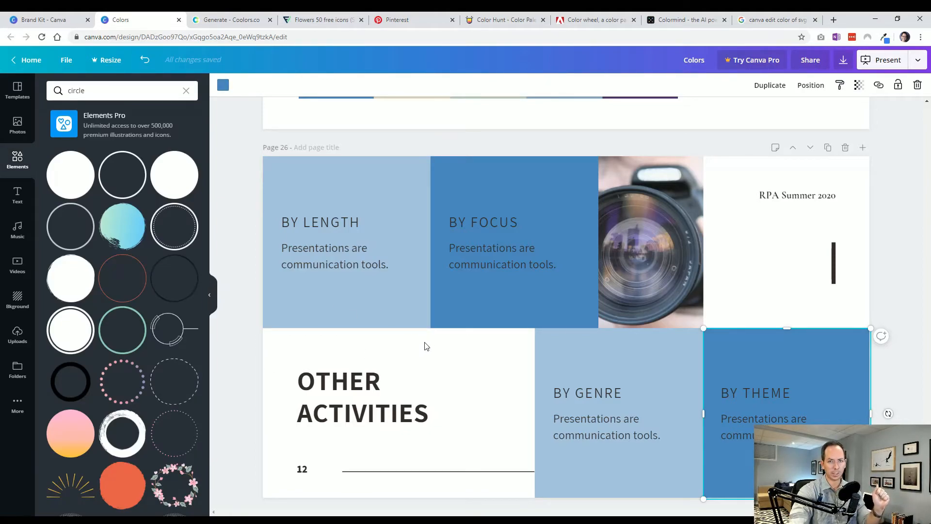
pyautogui.click(899, 270)
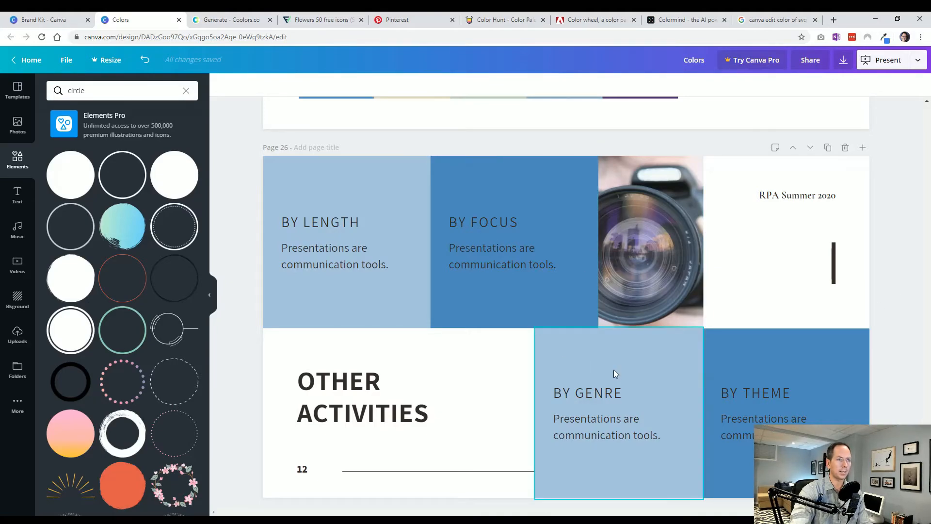
pyautogui.click(493, 376)
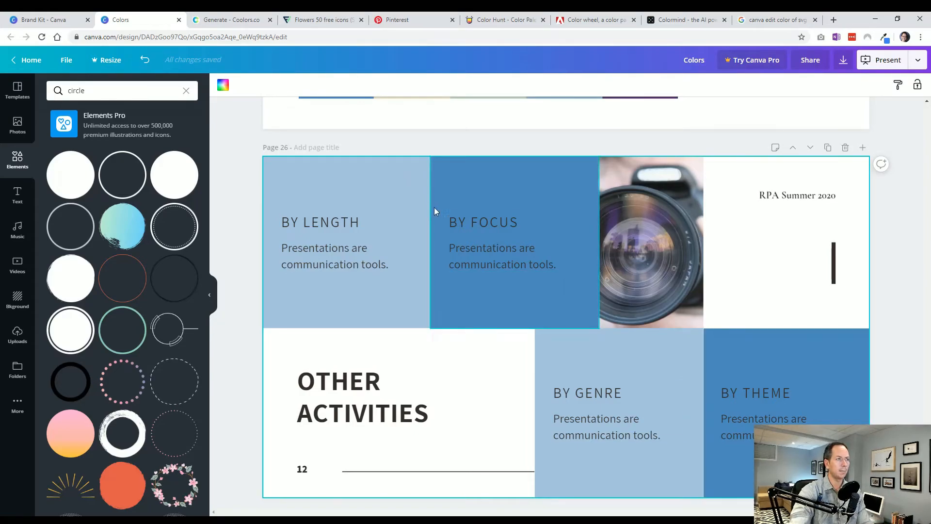
pyautogui.click(424, 187)
pyautogui.click(467, 181)
pyautogui.click(402, 181)
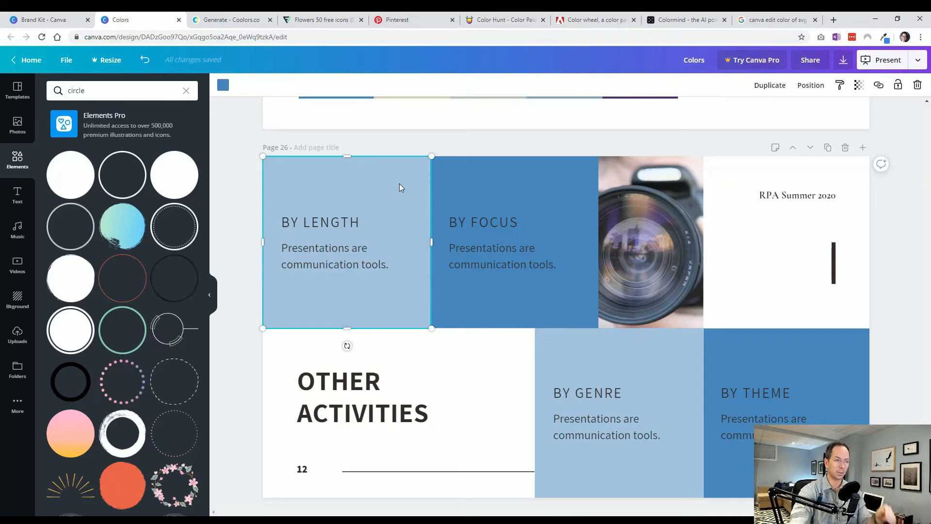
pyautogui.click(906, 247)
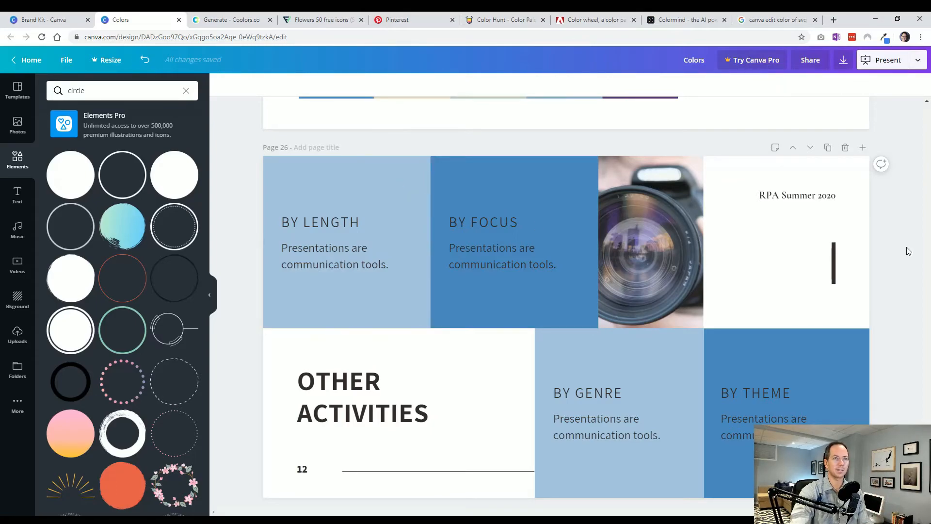
# Duplicate page 26, then copy the fourth color's hex code 989FCE from Coolors and return to the Canva design
pyautogui.click(828, 148)
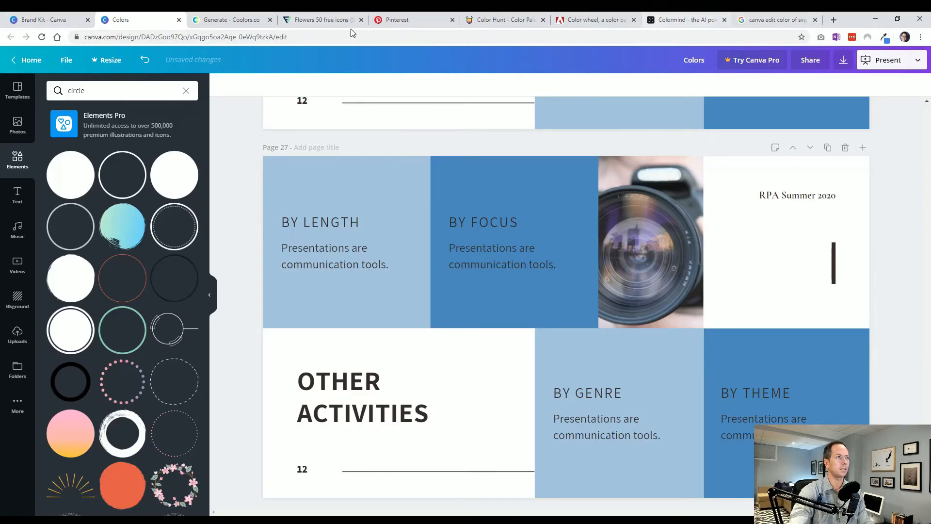
pyautogui.click(246, 17)
pyautogui.doubleClick(646, 477)
pyautogui.hotkey('ctrl', 'c')
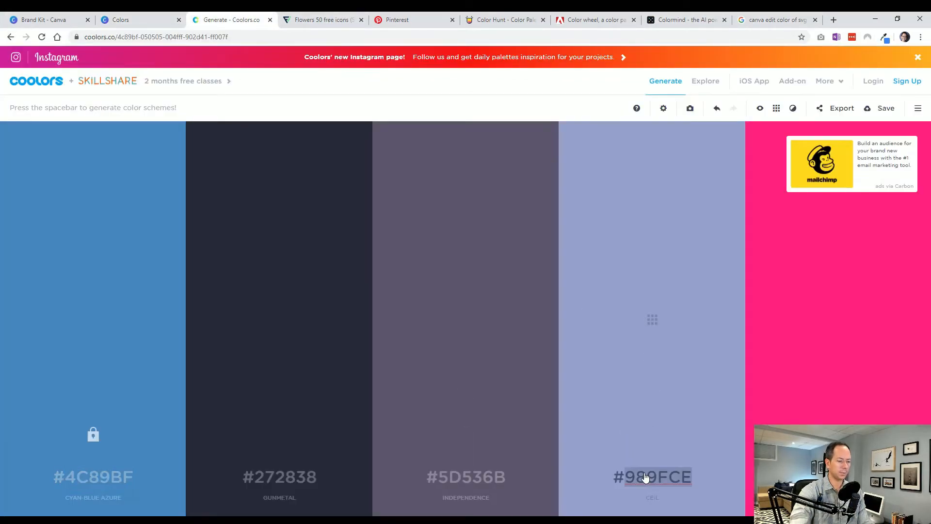
pyautogui.click(121, 20)
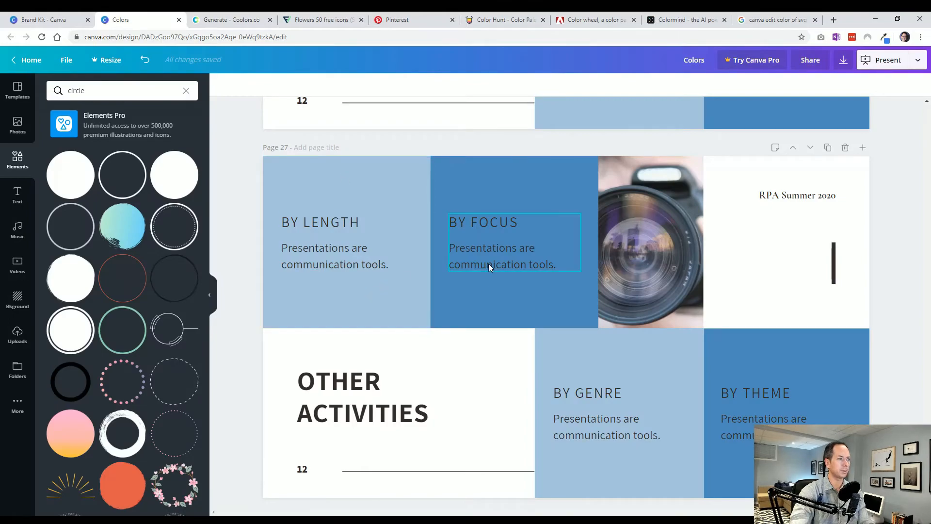
# Set the background color of page 27 to the copied hex code 989FCE
pyautogui.click(472, 391)
pyautogui.click(510, 380)
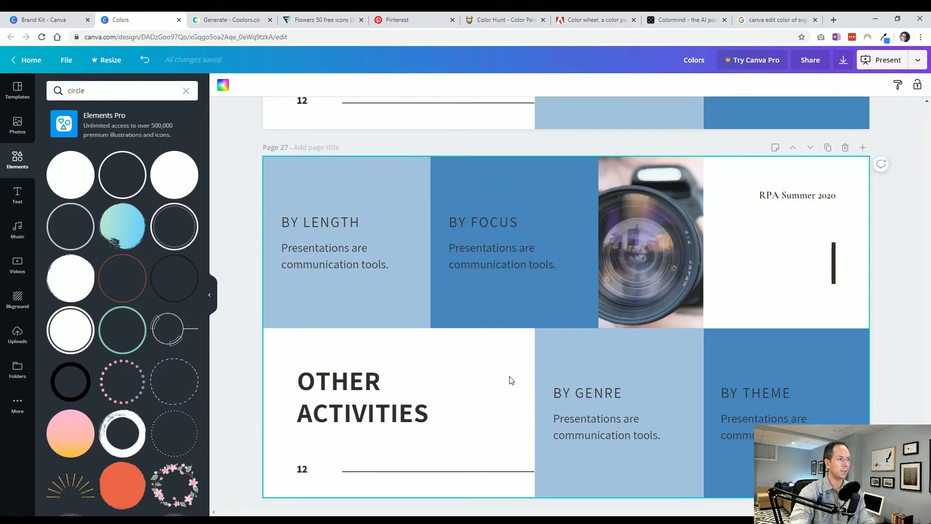
pyautogui.click(223, 85)
pyautogui.click(119, 91)
pyautogui.hotkey('ctrl', 'v')
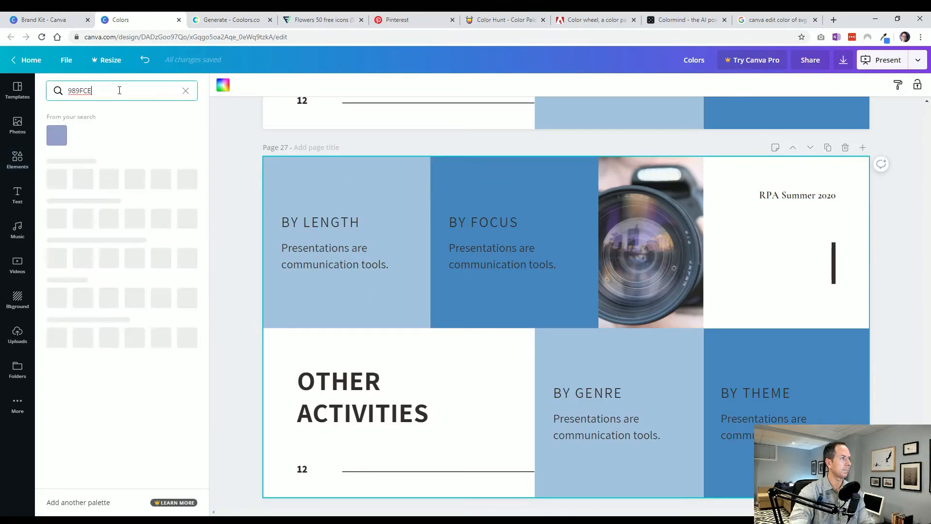
pyautogui.click(54, 138)
pyautogui.click(235, 329)
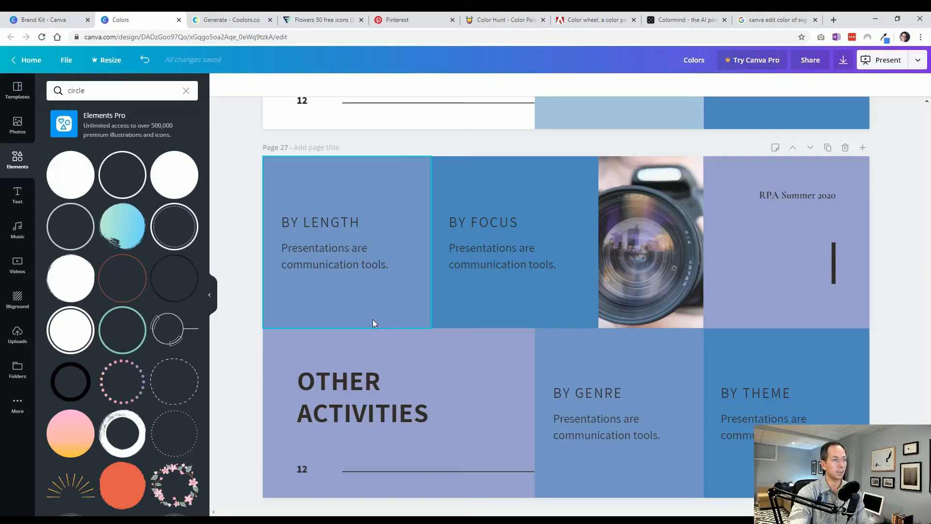
# Change the text color of the OTHER ACTIVITIES heading on page 27 to white
pyautogui.click(339, 413)
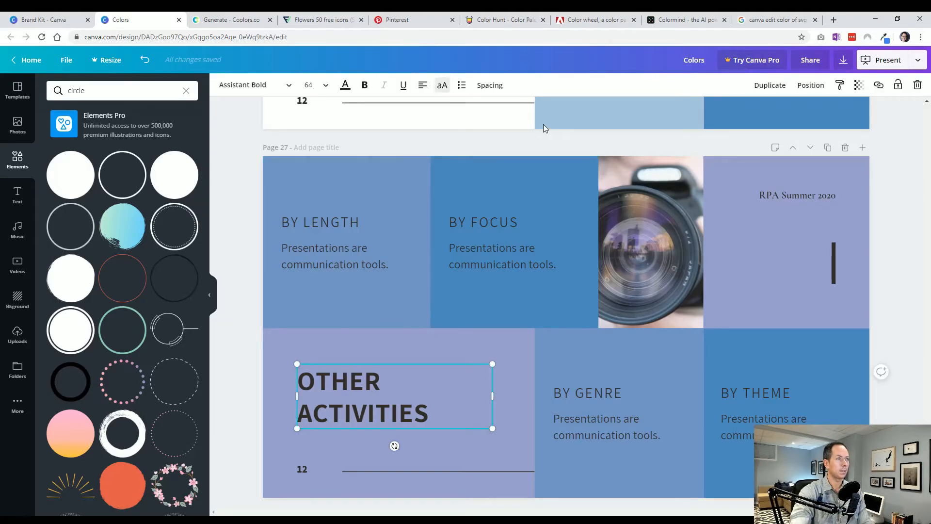
pyautogui.click(240, 86)
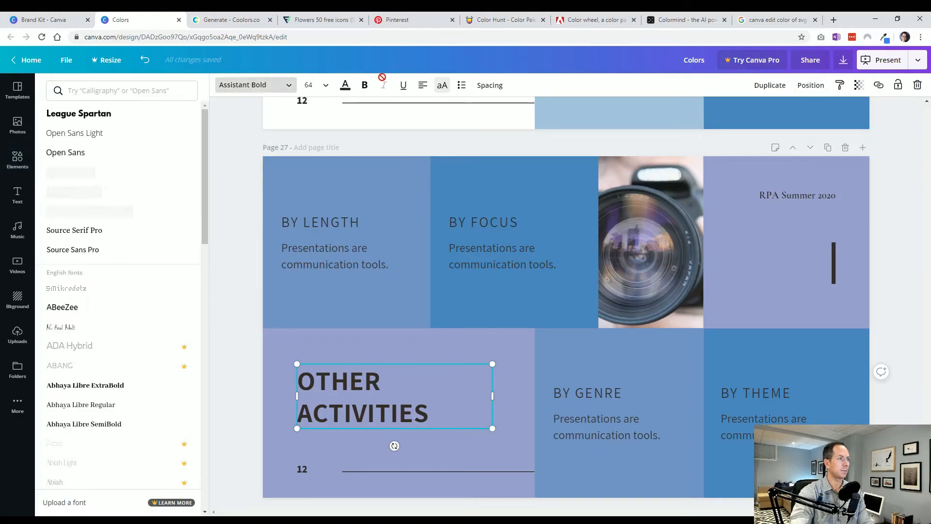
pyautogui.click(345, 84)
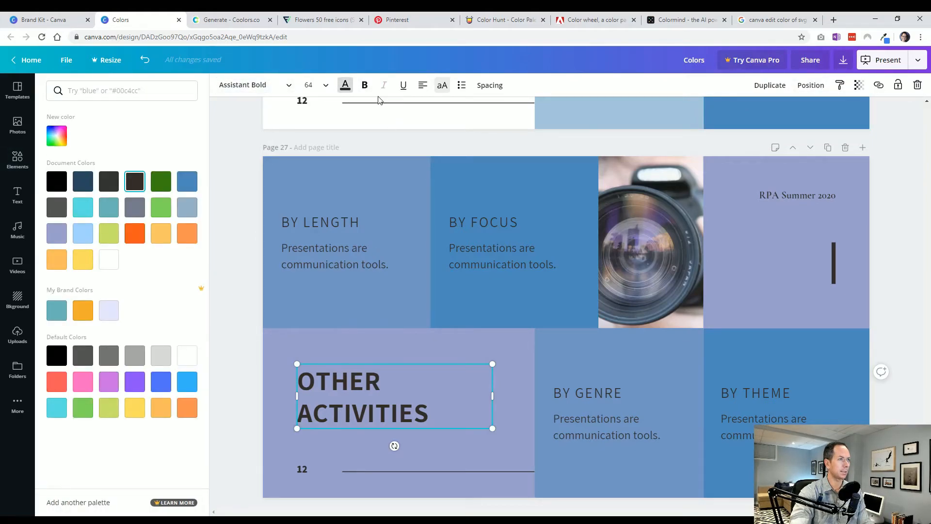
pyautogui.click(109, 259)
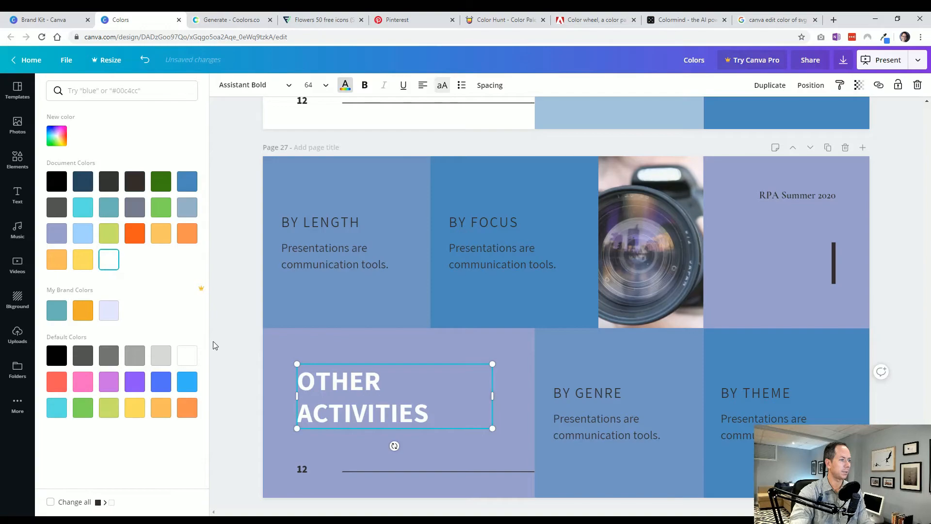
pyautogui.click(216, 341)
# Change the color of the thin horizontal line and the short vertical bar on page 27 to white
pyautogui.click(303, 470)
pyautogui.keyDown('shift'); pyautogui.click(354, 470); pyautogui.keyUp('shift')
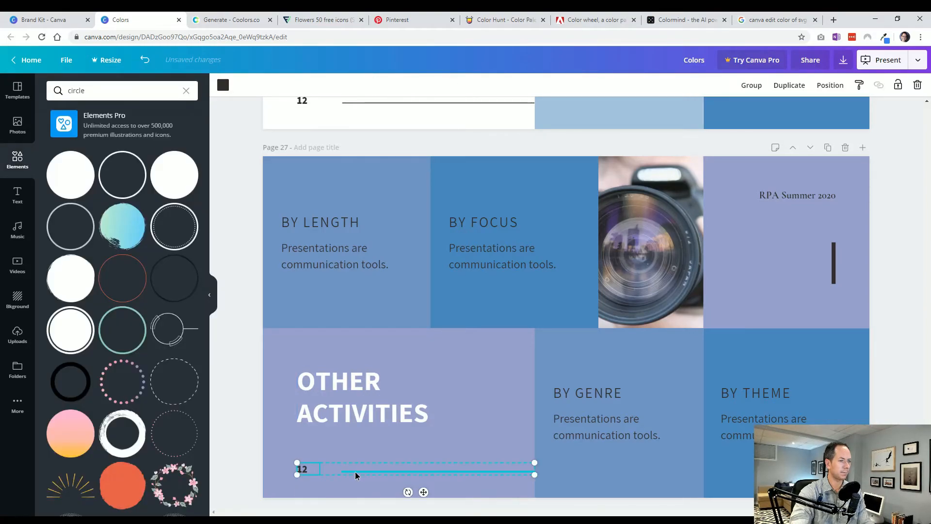
pyautogui.keyDown('shift'); pyautogui.click(797, 194); pyautogui.keyUp('shift')
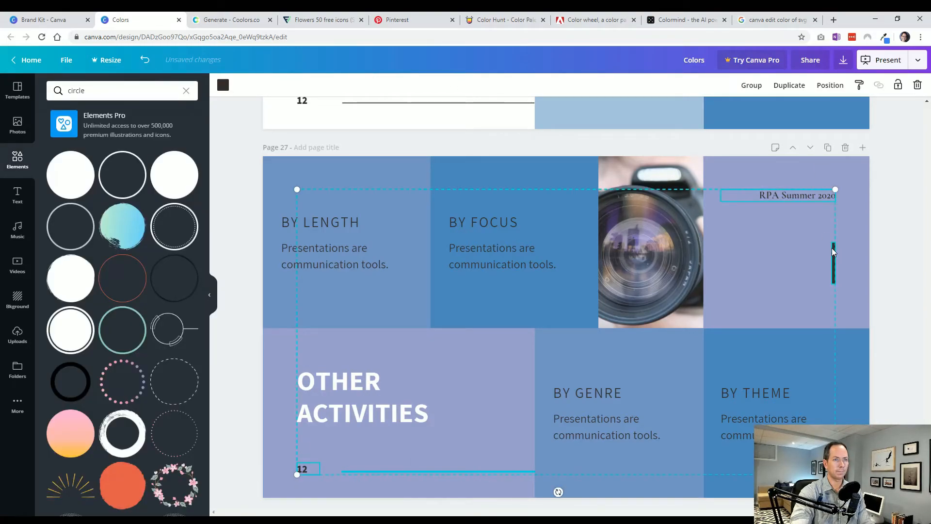
pyautogui.click(223, 85)
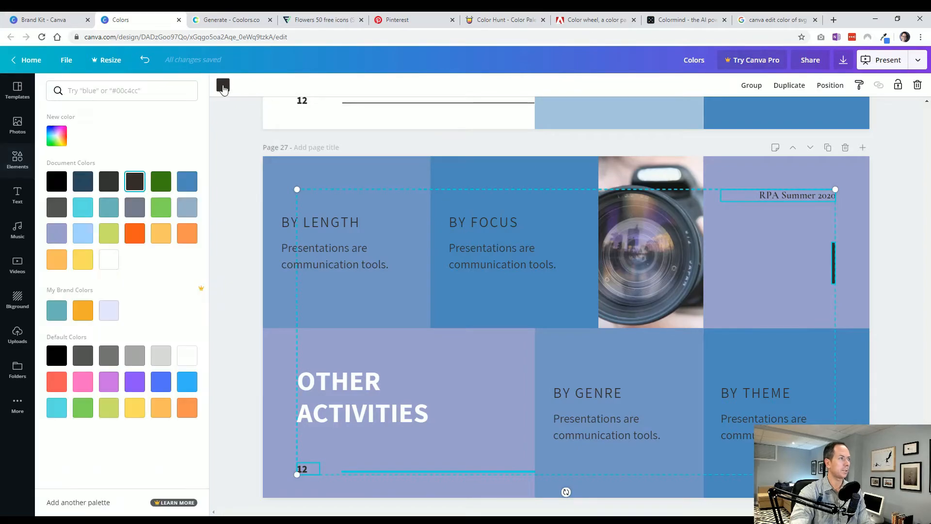
pyautogui.click(108, 259)
pyautogui.click(235, 293)
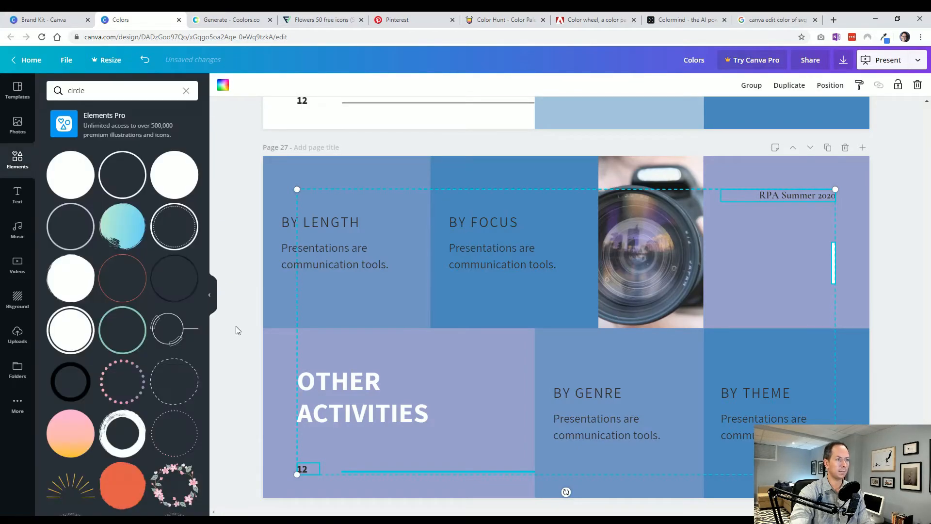
# Copy the fifth color's hex code FF007F from the Coolors palette and return to the Canva design
pyautogui.scroll(7, 246, 370)
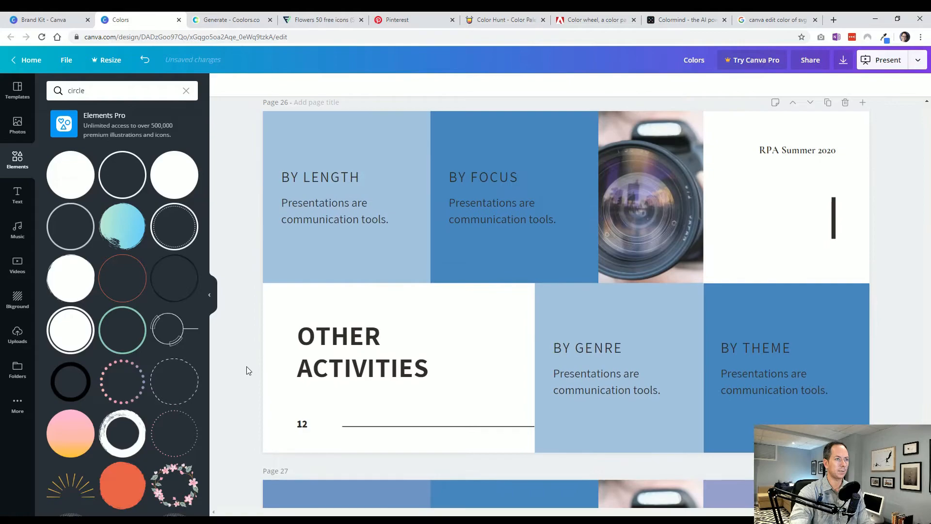
pyautogui.scroll(-1, 246, 371)
pyautogui.scroll(-7, 249, 370)
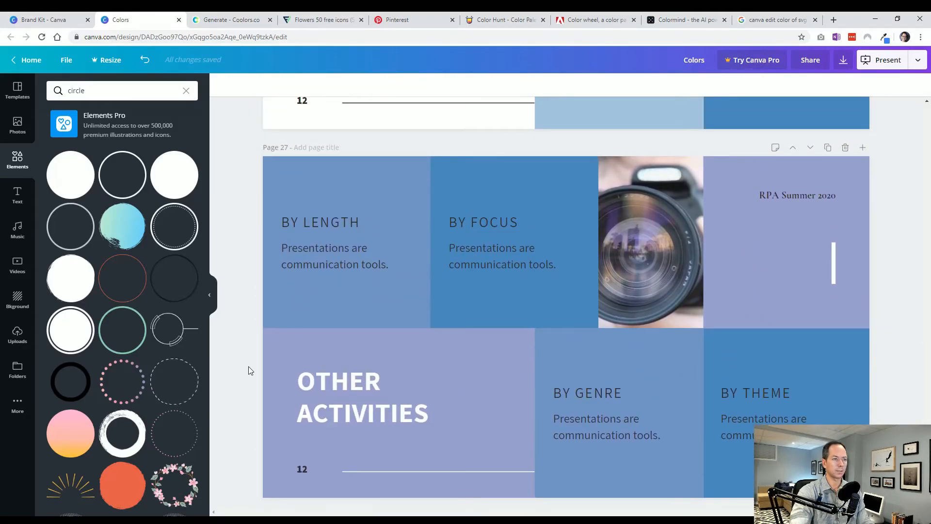
pyautogui.click(230, 22)
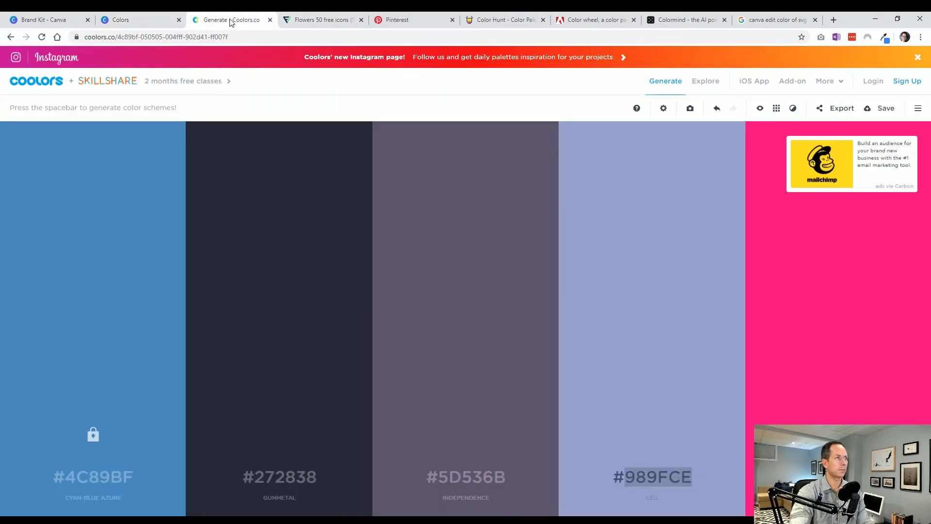
pyautogui.press('Escape')
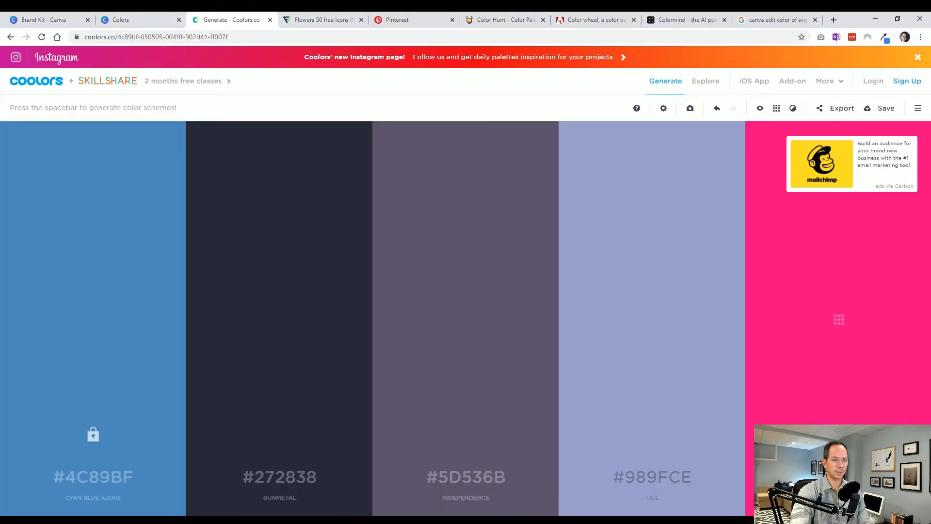
pyautogui.click(120, 20)
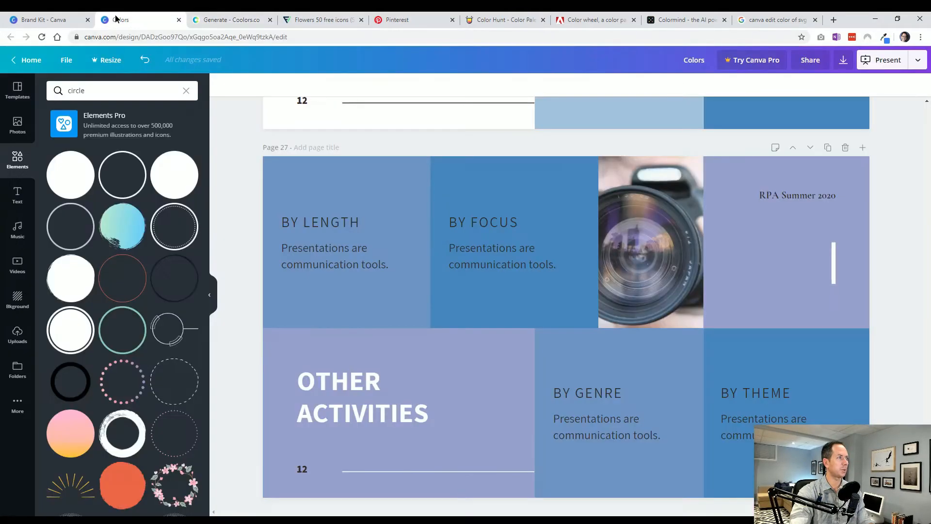
# Try the hex color FF007F as the background of page 27 and undo the change
pyautogui.click(499, 351)
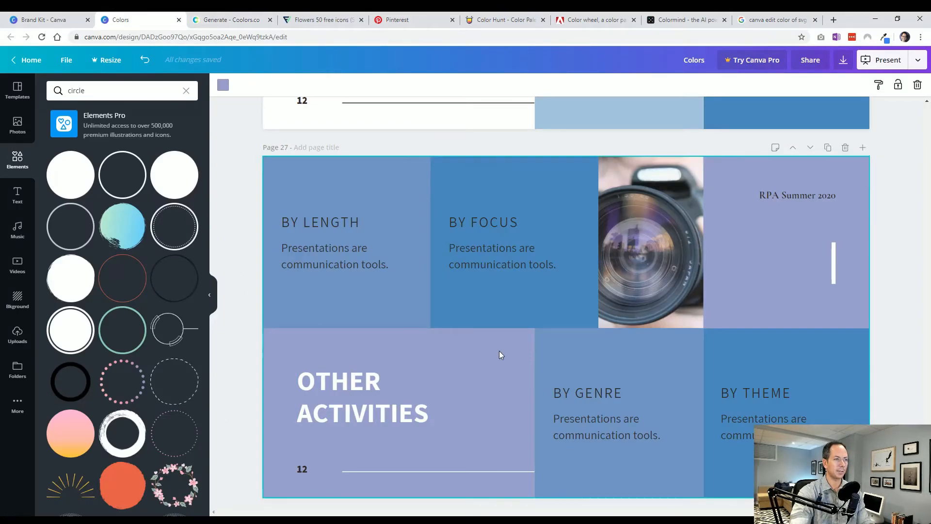
pyautogui.click(223, 85)
pyautogui.click(90, 90)
pyautogui.write('FF007F')
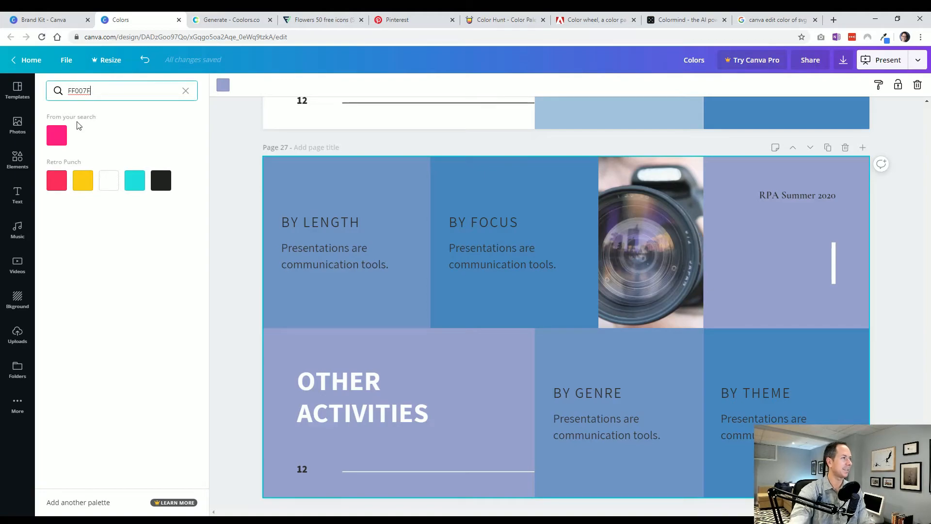
pyautogui.click(56, 135)
pyautogui.press('Escape')
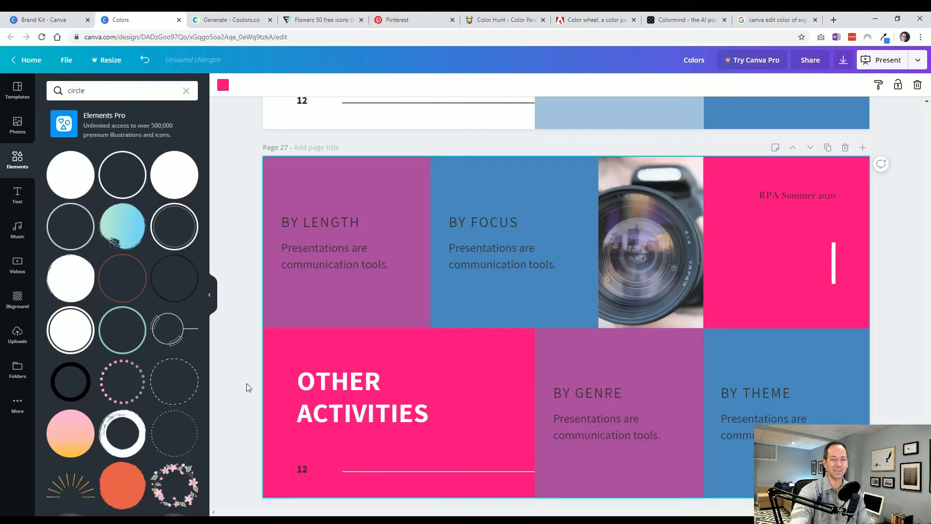
pyautogui.hotkey('ctrl', 'z')
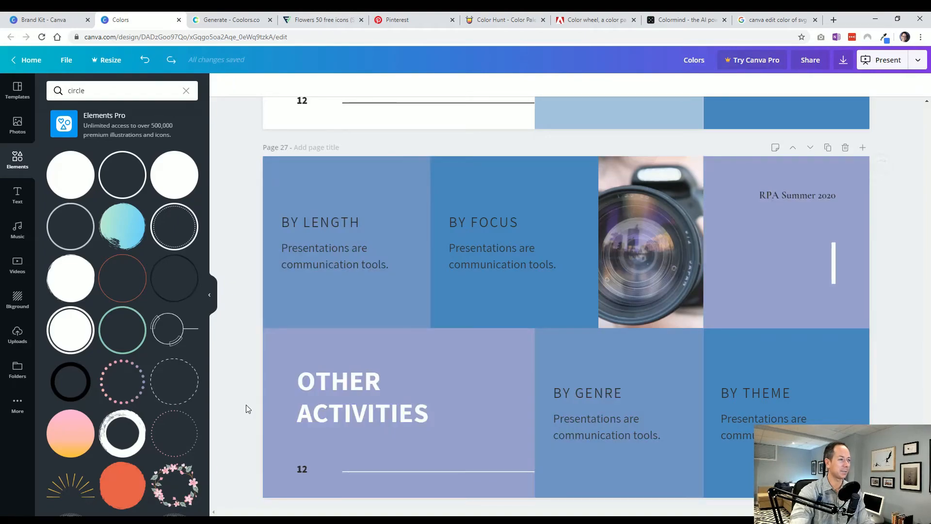
# Try the hex color FF007F as the text color of RPA Summer 2020 on page 27 and undo it
pyautogui.click(809, 201)
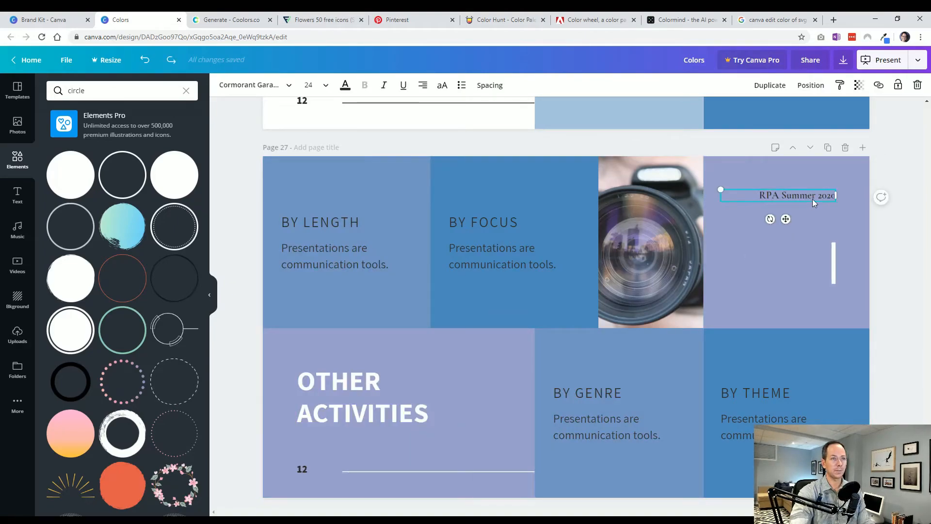
pyautogui.click(345, 85)
pyautogui.click(121, 91)
pyautogui.write('FF007F')
pyautogui.click(56, 136)
pyautogui.click(242, 303)
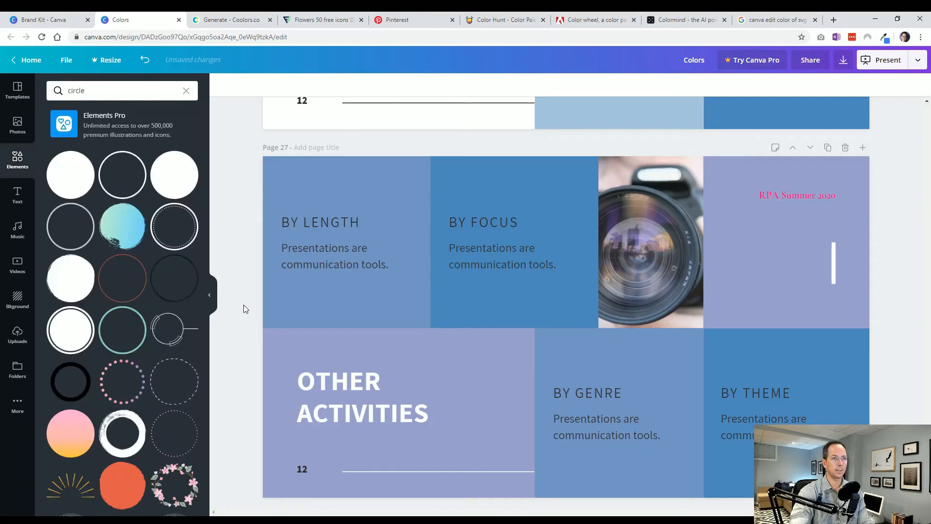
pyautogui.hotkey('ctrl', 'z')
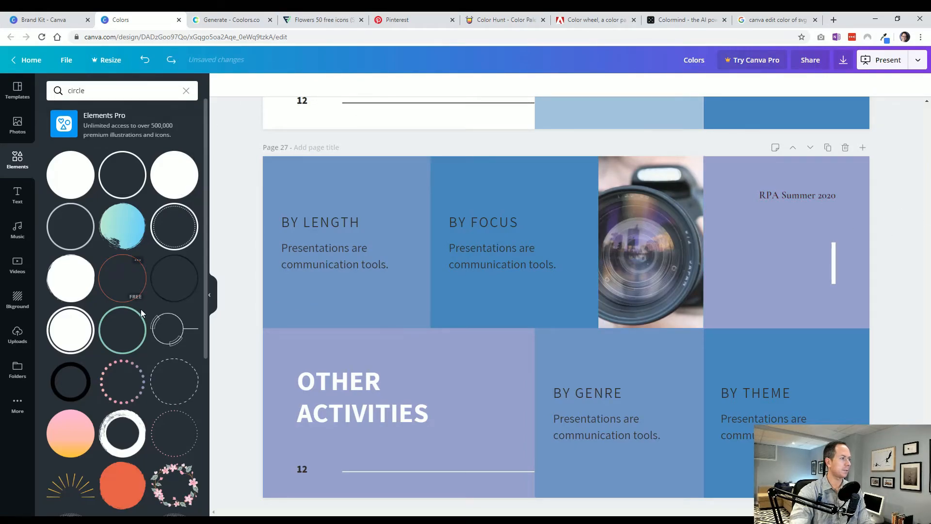
# Search the elements for square, add the plain gray square to page 27 and flatten it into a wide strip
pyautogui.click(84, 92)
pyautogui.write('square')
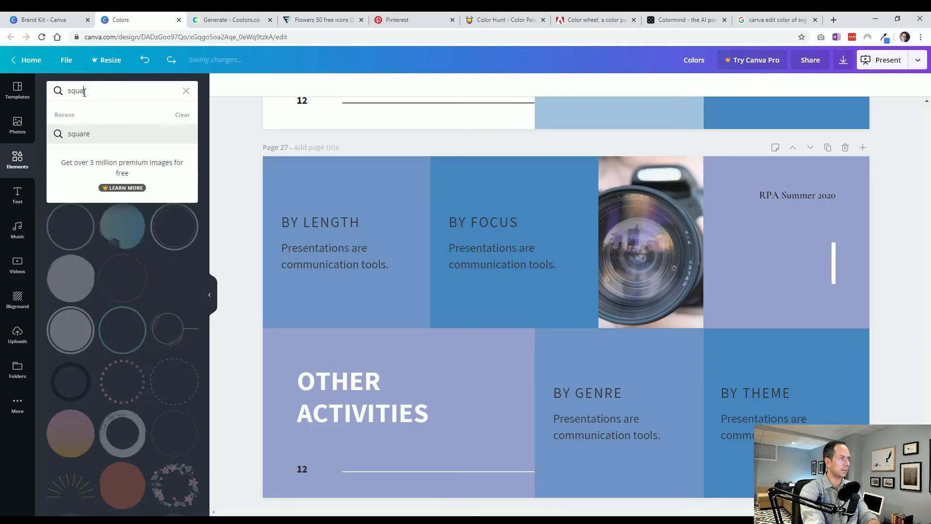
pyautogui.press('Return')
pyautogui.click(64, 182)
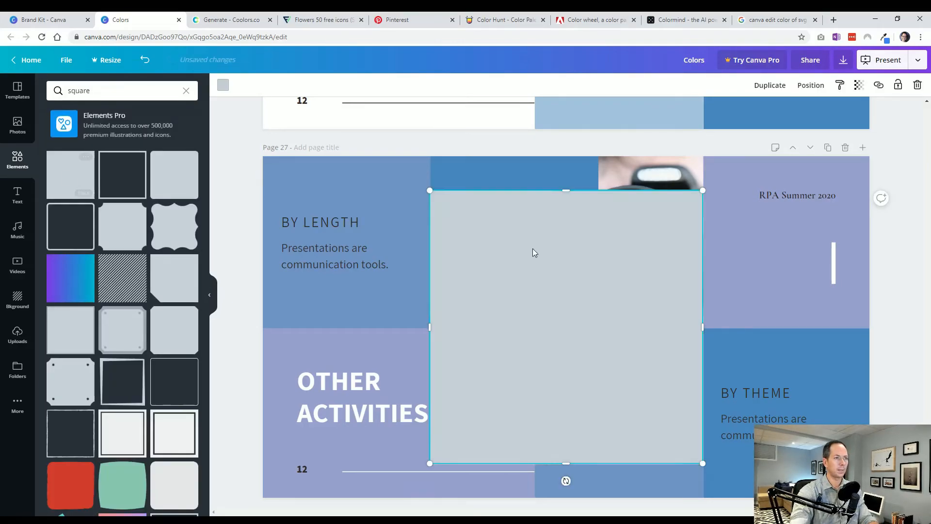
pyautogui.moveTo(577, 189); pyautogui.dragTo(690, 249)
# Move the gray strip over the RPA Summer 2020 text on page 27 and bring the text forward
pyautogui.click(804, 196)
pyautogui.rightClick(804, 196)
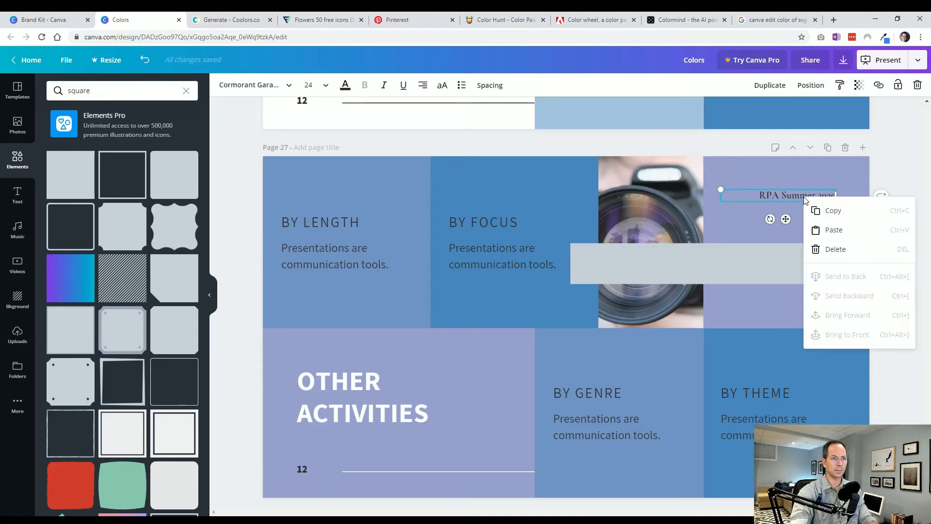
pyautogui.click(744, 264)
pyautogui.moveTo(745, 265); pyautogui.dragTo(719, 212)
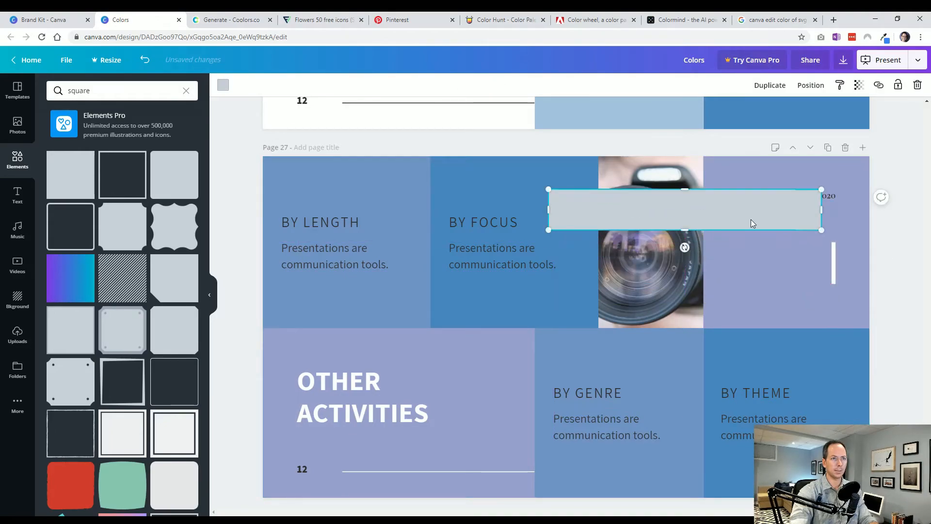
pyautogui.rightClick(830, 196)
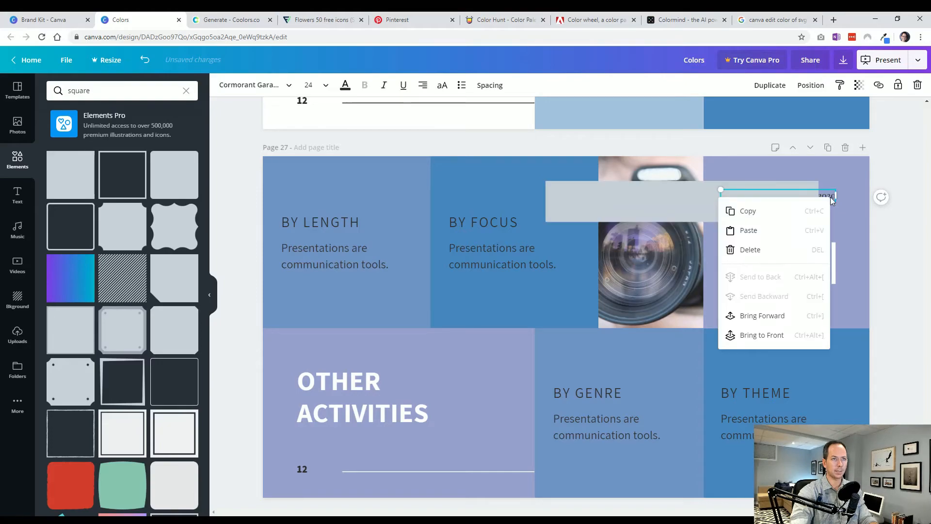
pyautogui.click(802, 316)
# Shorten the gray strip on page 27 and fit it around the RPA Summer 2020 text, reaching the page's outer edge
pyautogui.moveTo(672, 202); pyautogui.dragTo(704, 189)
pyautogui.moveTo(598, 197); pyautogui.dragTo(736, 197)
pyautogui.click(902, 227)
pyautogui.click(804, 184)
pyautogui.moveTo(801, 178); pyautogui.dragTo(805, 206)
# Cut the gray strip from page 27 and paste it over the RPA Summer 2020 text on page 26
pyautogui.press('Delete')
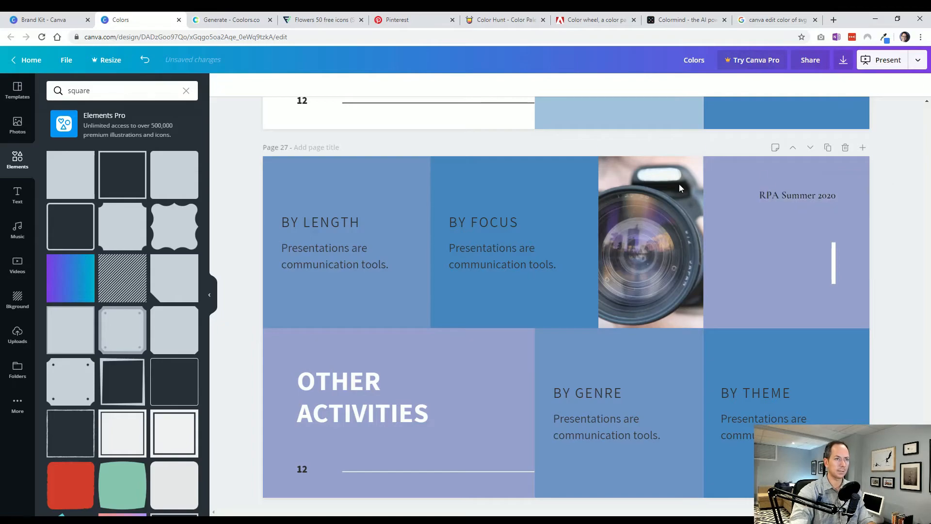
pyautogui.scroll(5, 795, 290)
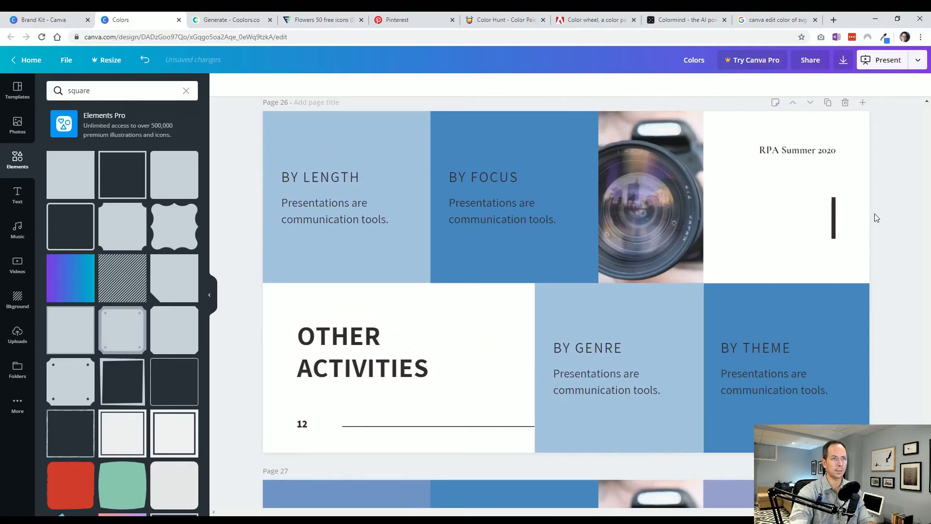
pyautogui.hotkey('ctrl', 'z')
# Send the gray strip on page 26 behind the RPA Summer 2020 text and reduce its height to about 98
pyautogui.rightClick(751, 153)
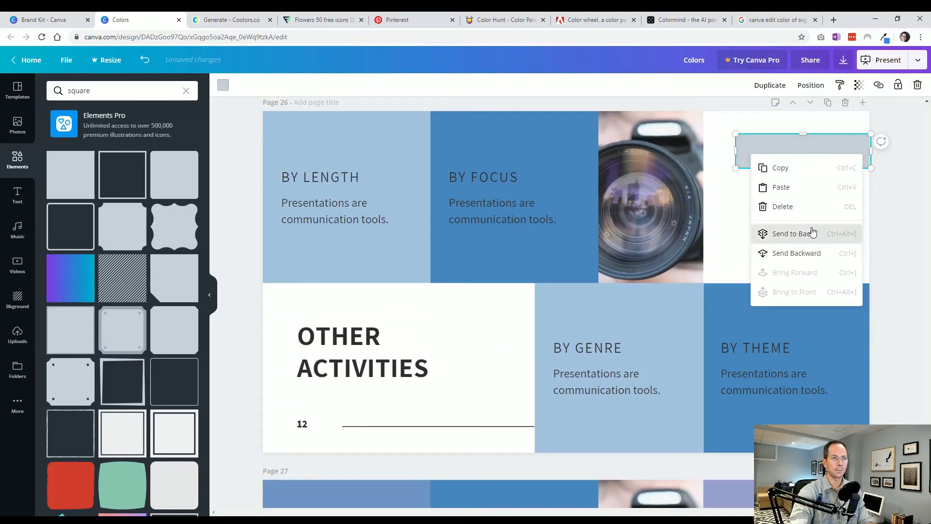
pyautogui.click(805, 233)
pyautogui.click(800, 162)
pyautogui.moveTo(803, 167); pyautogui.dragTo(803, 164)
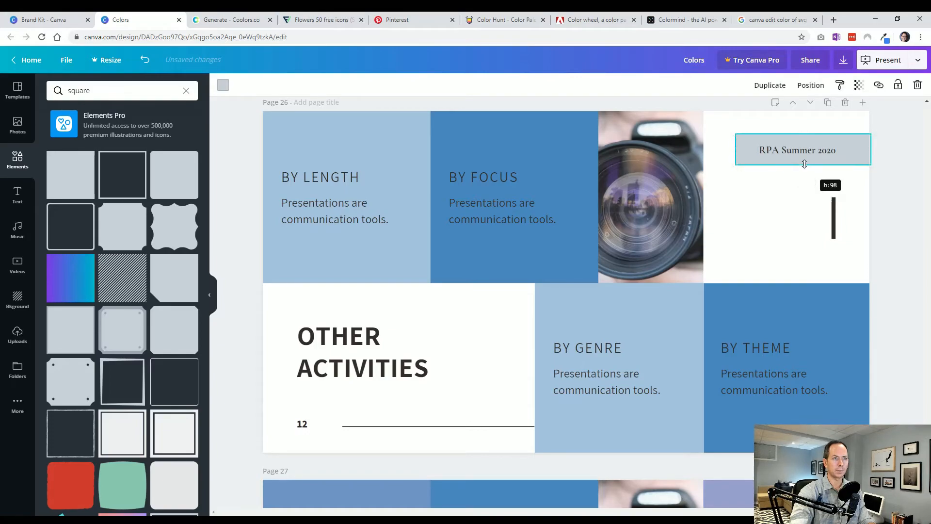
# Set the fill of the gray strip behind RPA Summer 2020 on page 26 to the Coolors pink #FF007F
pyautogui.scroll(7, 833, 318)
pyautogui.scroll(-6, 815, 328)
pyautogui.click(741, 206)
pyautogui.click(741, 196)
pyautogui.click(222, 86)
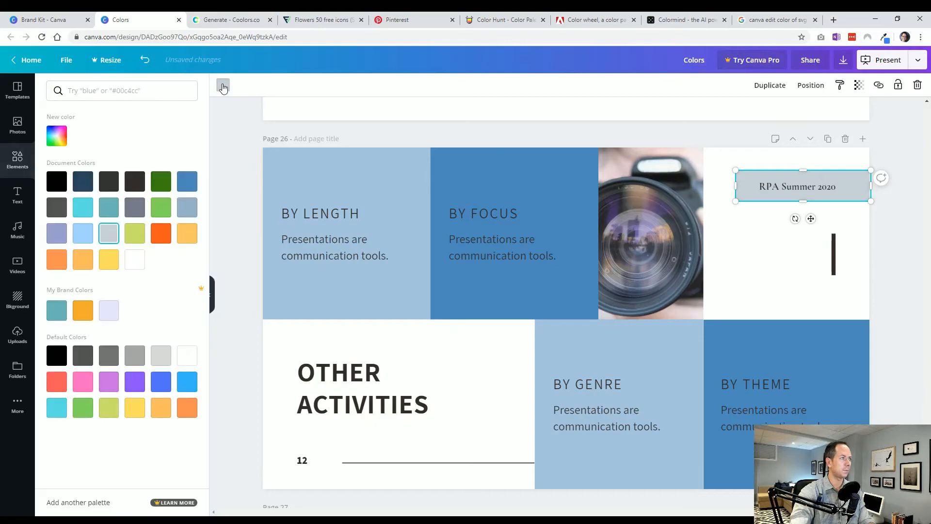
pyautogui.click(58, 142)
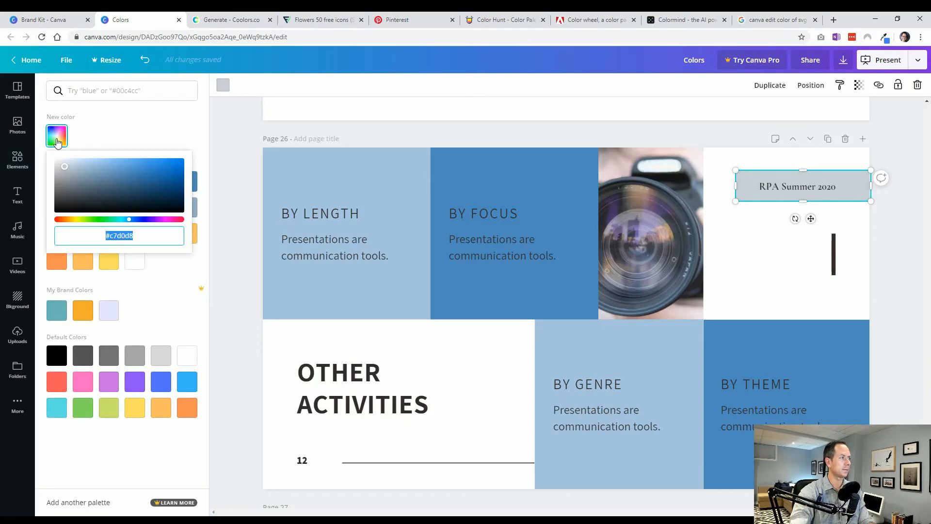
pyautogui.click(228, 20)
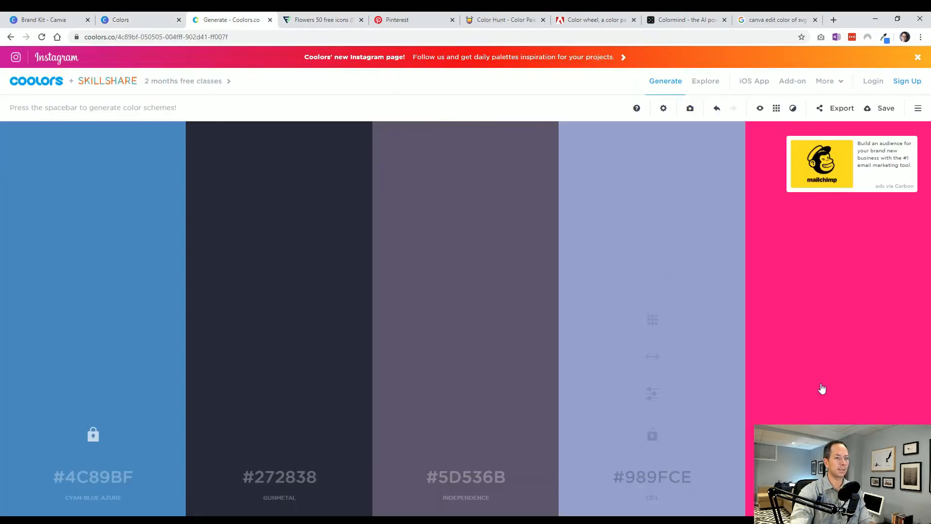
pyautogui.click(141, 20)
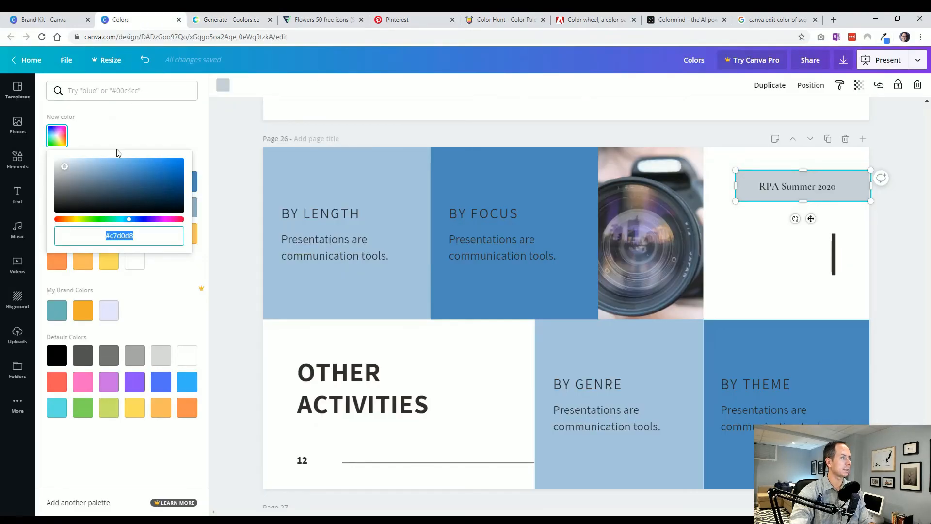
pyautogui.write('#FF007F')
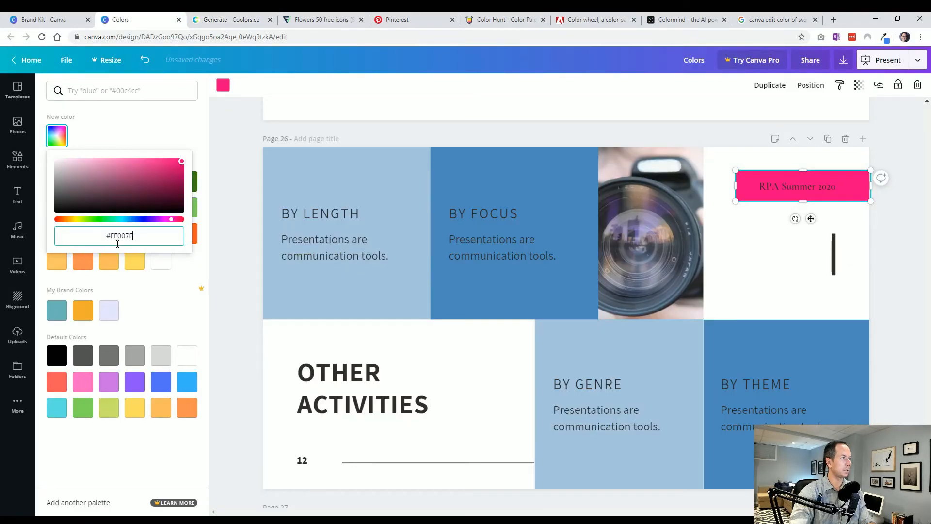
pyautogui.click(243, 279)
# Change the text color of RPA Summer 2020 on page 26 to white and deselect it
pyautogui.click(807, 189)
pyautogui.click(808, 189)
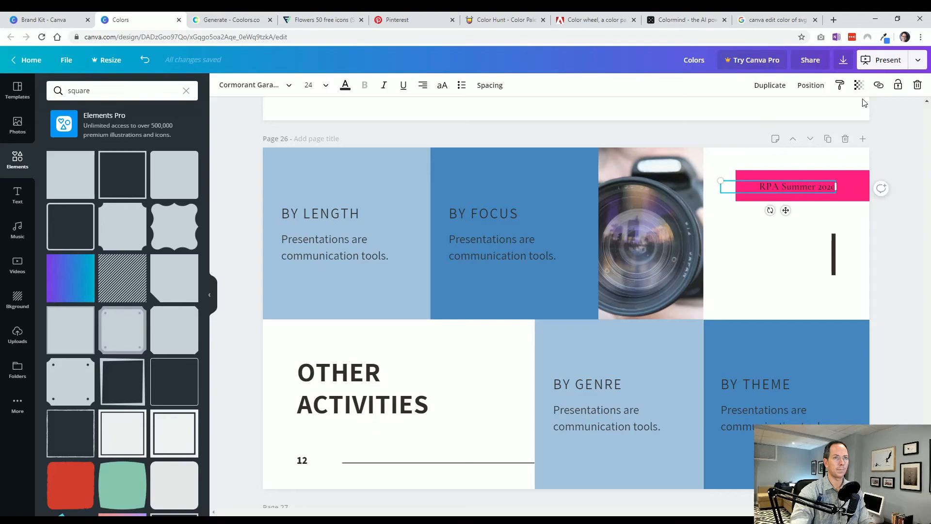
pyautogui.click(345, 85)
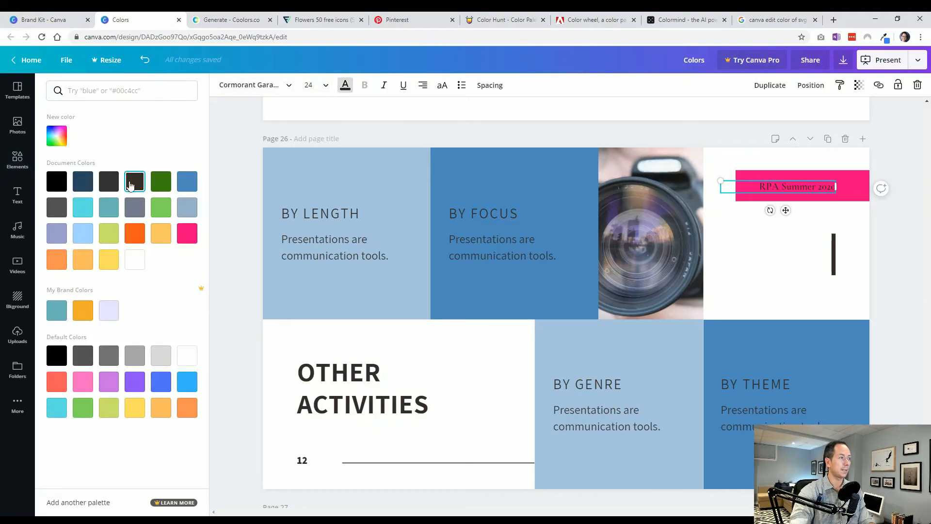
pyautogui.click(134, 259)
pyautogui.click(238, 266)
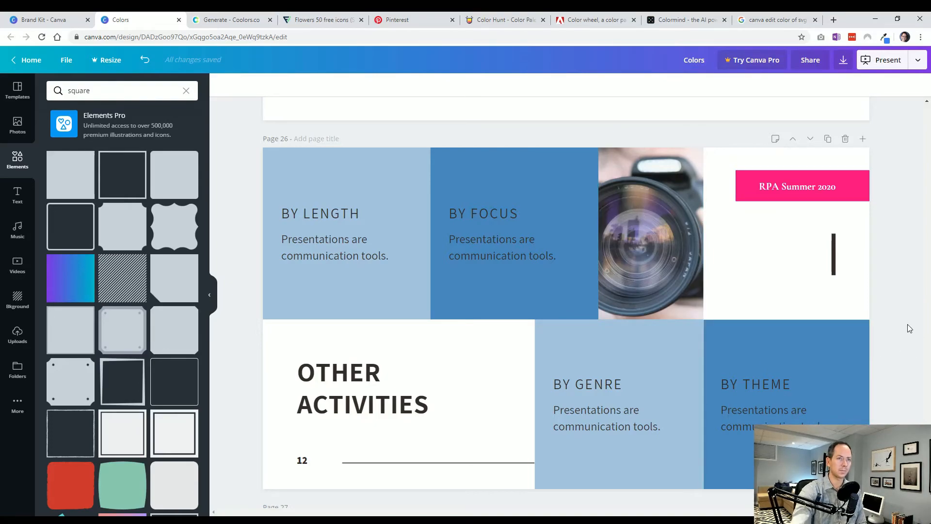
# Try the pink document color #FF007F on the horizontal line of page 26 and undo the change
pyautogui.click(476, 463)
pyautogui.click(223, 85)
pyautogui.click(187, 233)
pyautogui.click(228, 291)
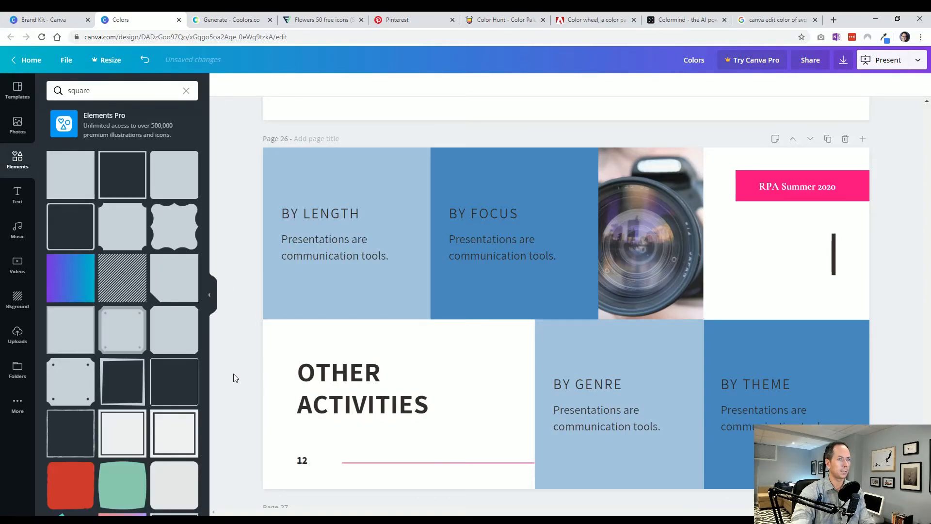
pyautogui.hotkey('ctrl', 'z')
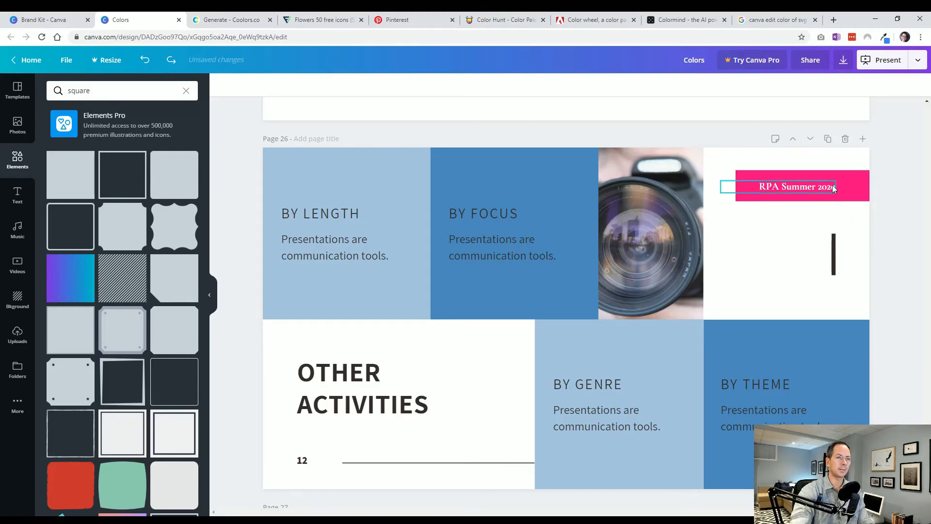
# Try the pink document color #FF007F on the background photo of page 28 and undo the change
pyautogui.click(216, 16)
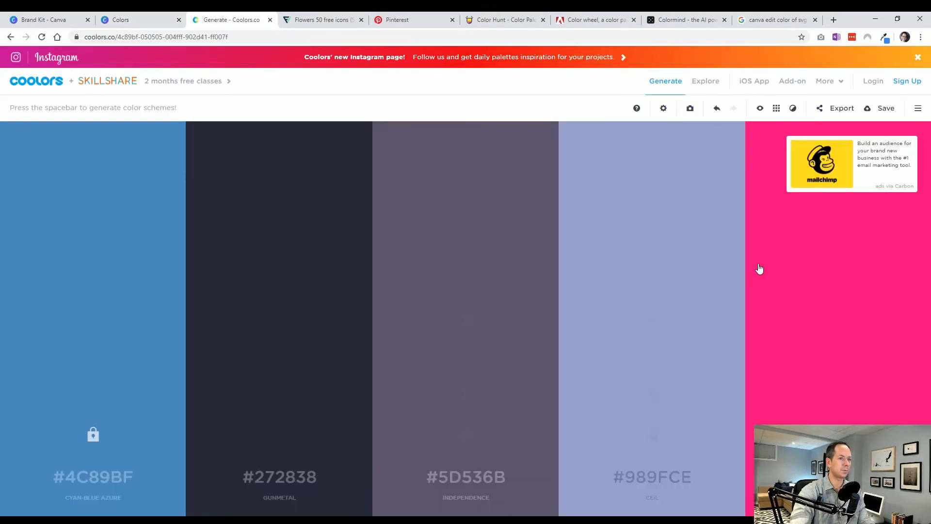
pyautogui.click(141, 20)
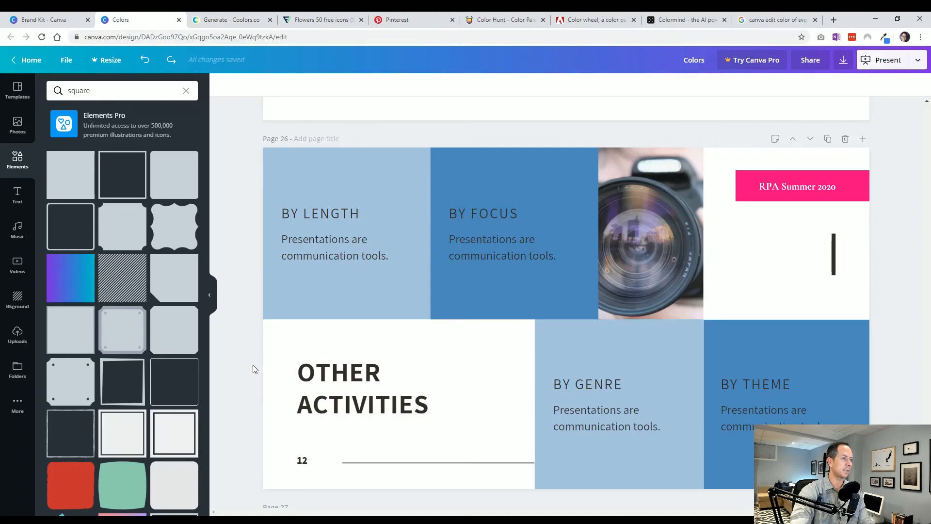
pyautogui.scroll(-15, 252, 369)
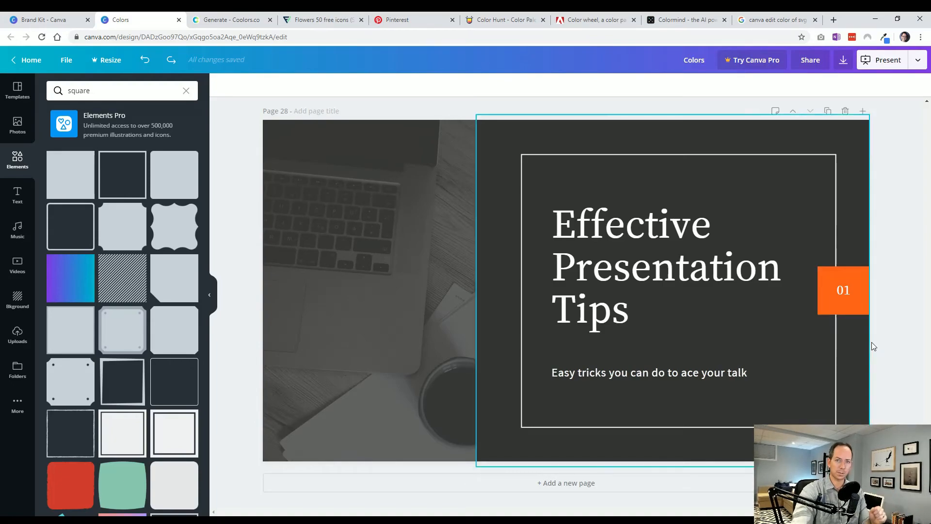
pyautogui.click(371, 297)
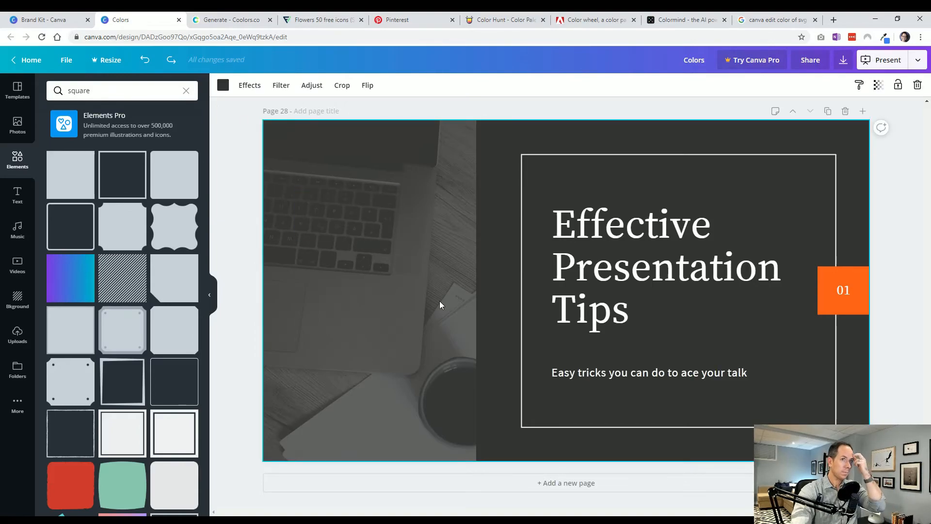
pyautogui.click(223, 86)
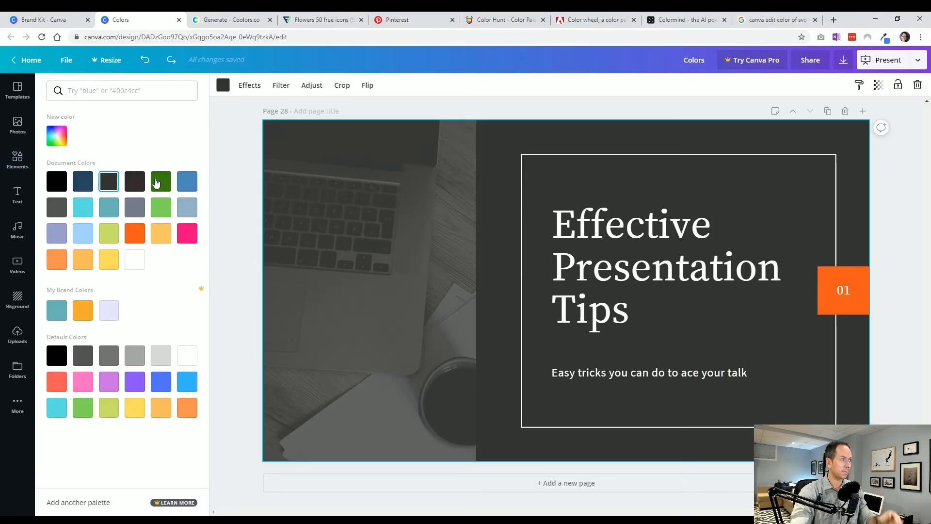
pyautogui.click(187, 233)
pyautogui.hotkey('ctrl', 'z')
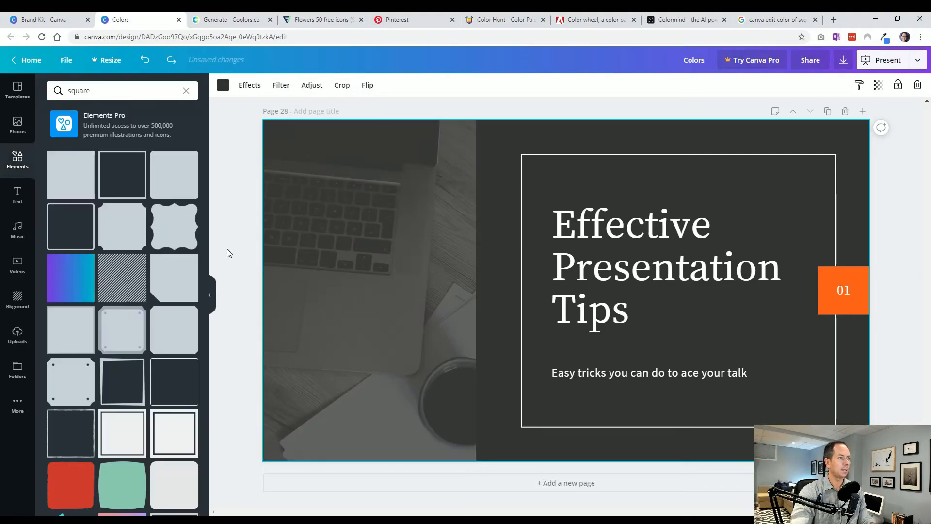
# Copy 5D536B from the Coolors palette, apply it to the page 28 background photo in Canva, and deselect the photo
pyautogui.click(228, 19)
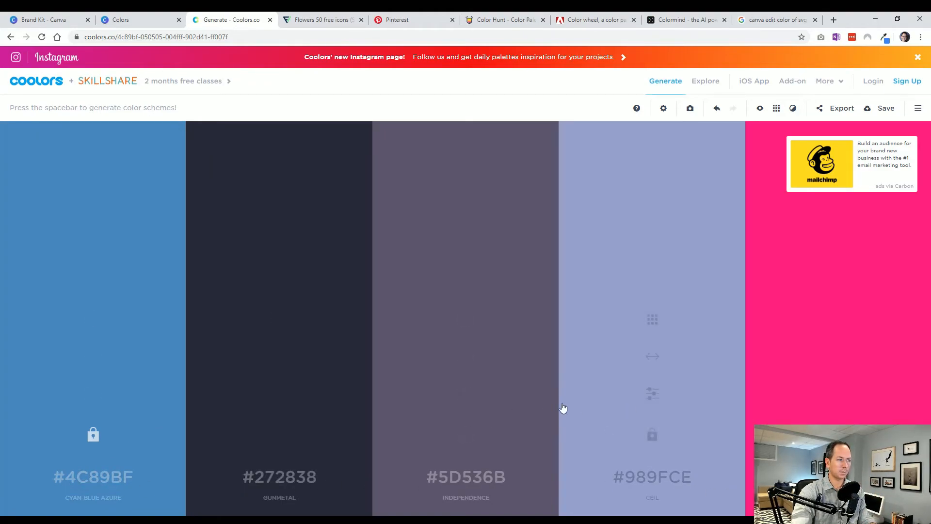
pyautogui.click(456, 479)
pyautogui.hotkey('ctrl', 'c')
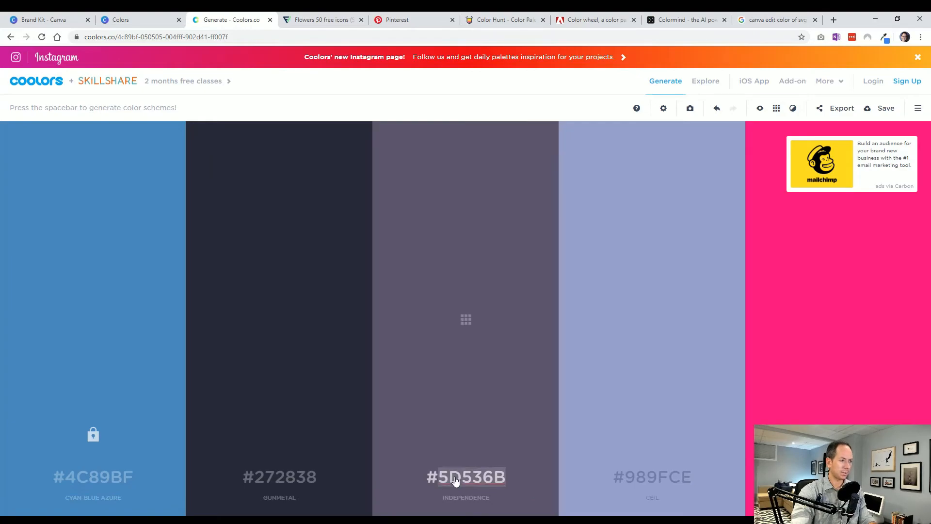
pyautogui.click(140, 19)
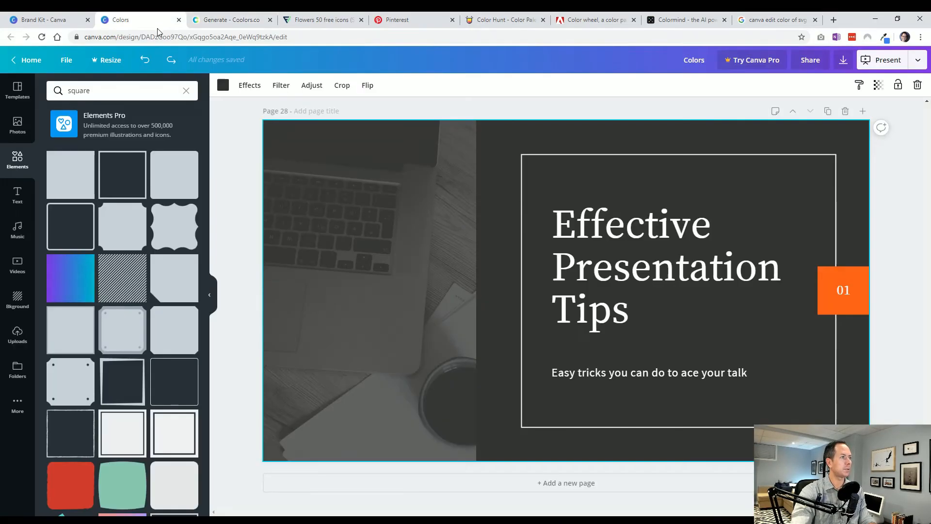
pyautogui.click(223, 85)
pyautogui.click(103, 92)
pyautogui.hotkey('ctrl', 'v')
pyautogui.click(57, 136)
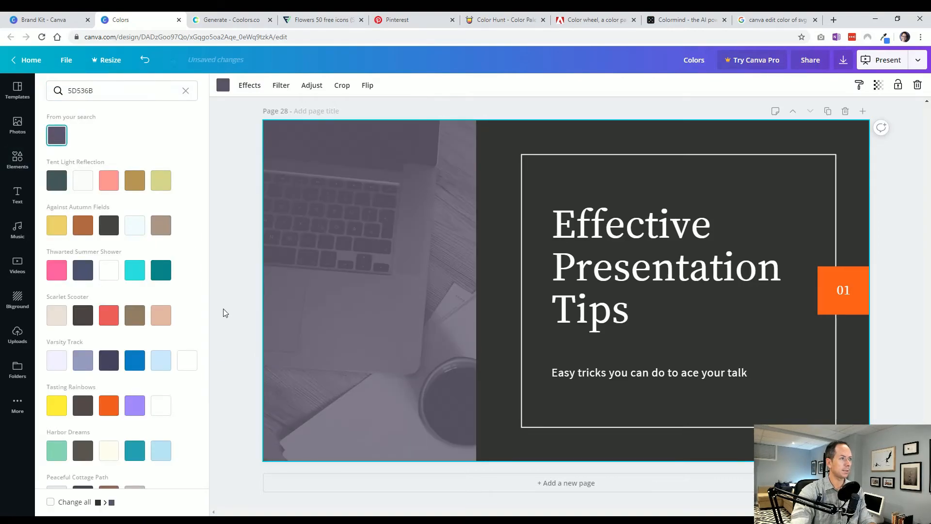
pyautogui.press('Escape')
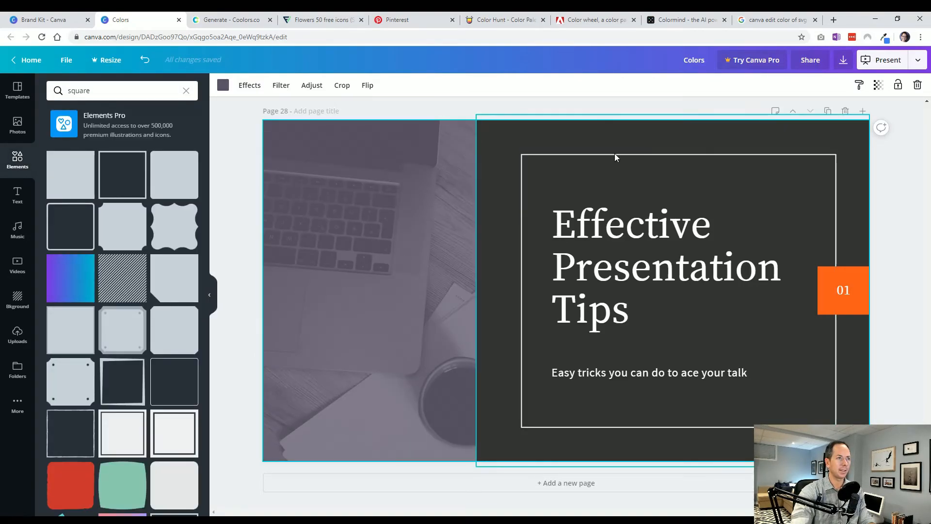
pyautogui.click(234, 197)
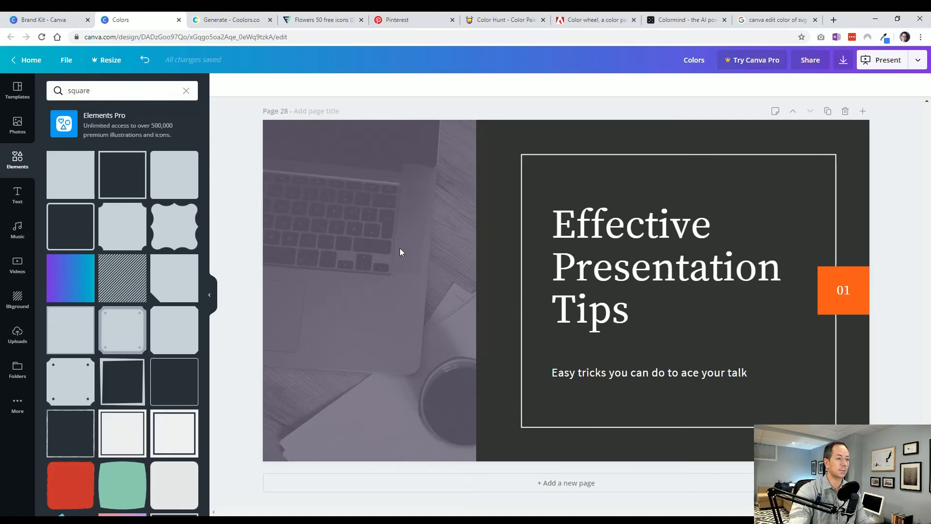
# Copy 989FCE from the Coolors palette and apply it to the rectangular outline around the page 28 title in Canva
pyautogui.click(233, 21)
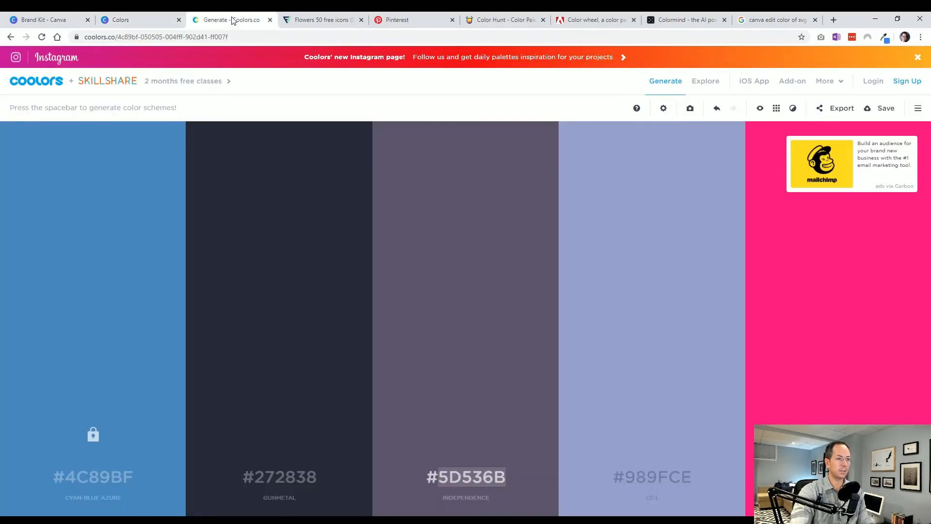
pyautogui.doubleClick(647, 479)
pyautogui.hotkey('ctrl', 'c')
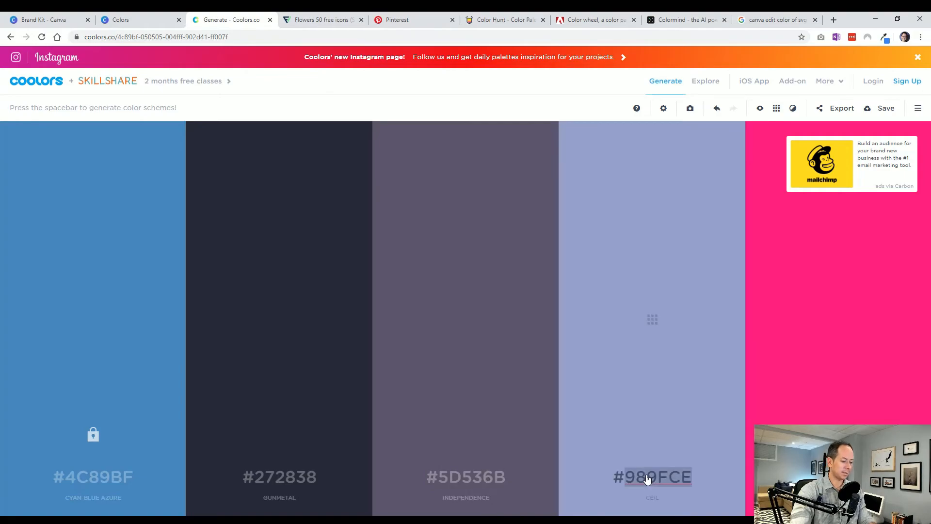
pyautogui.click(140, 20)
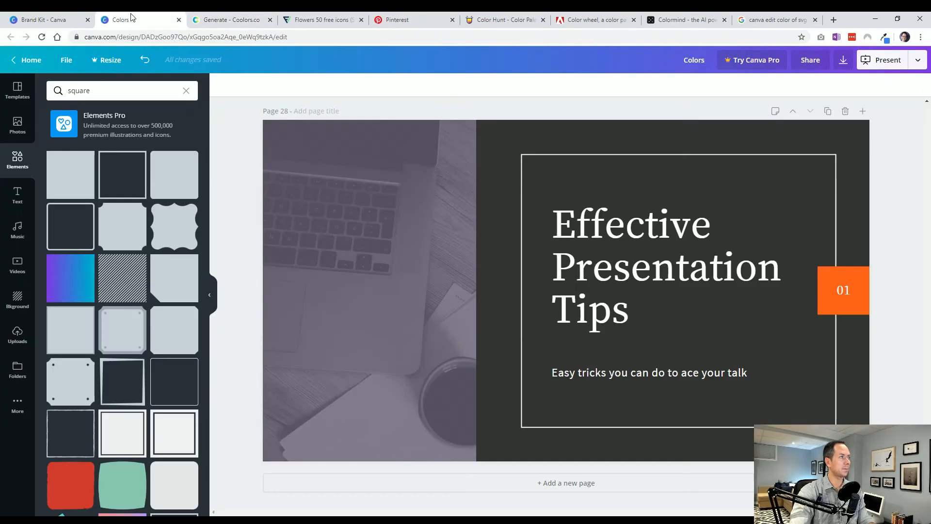
pyautogui.click(617, 155)
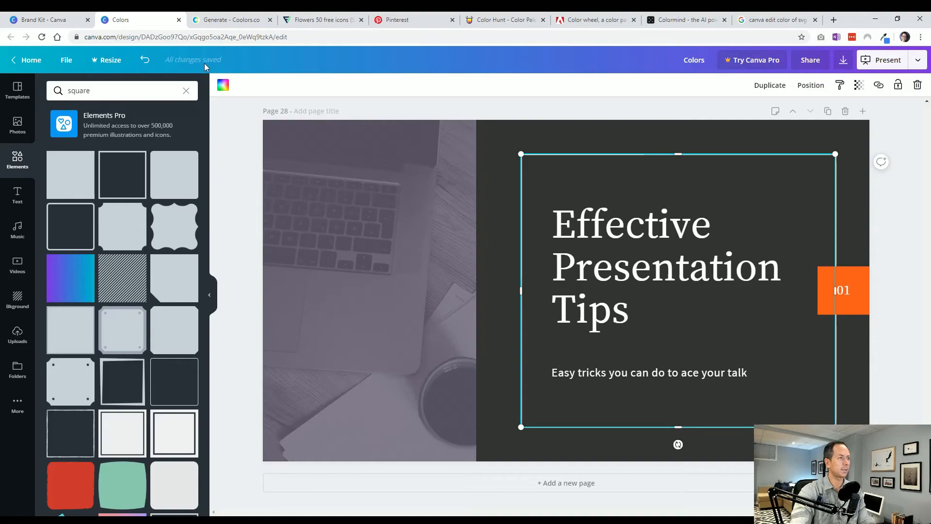
pyautogui.click(223, 85)
pyautogui.click(91, 91)
pyautogui.hotkey('ctrl', 'v')
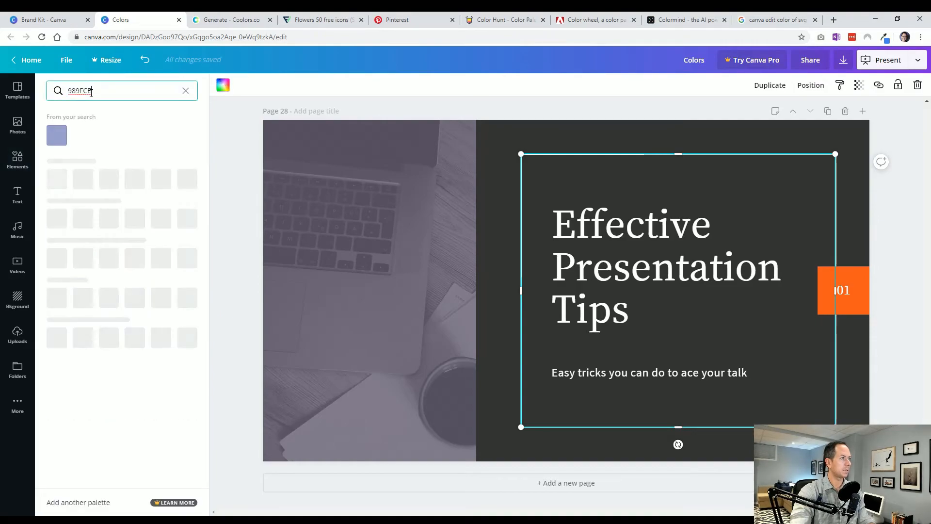
pyautogui.click(59, 136)
pyautogui.click(231, 182)
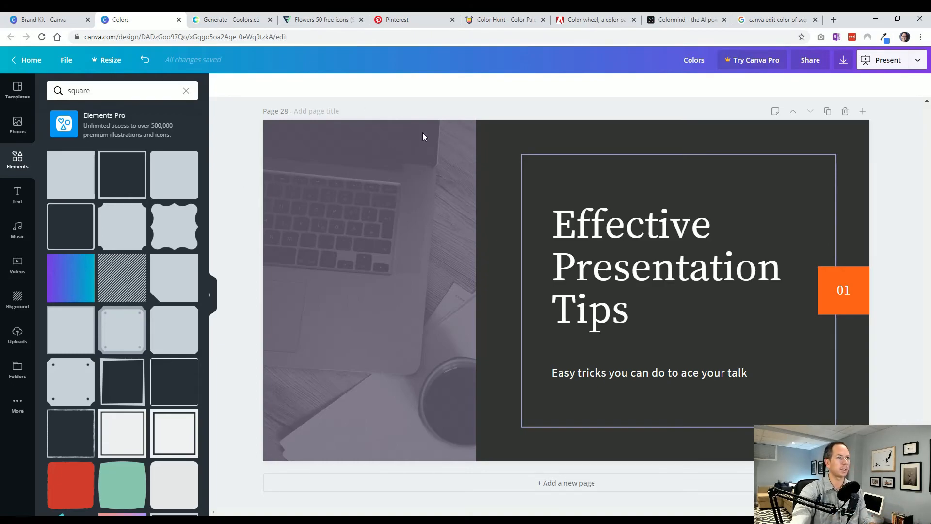
# Copy 272838 from the Coolors palette and apply it to the dark panel behind the page 28 title in Canva
pyautogui.click(228, 20)
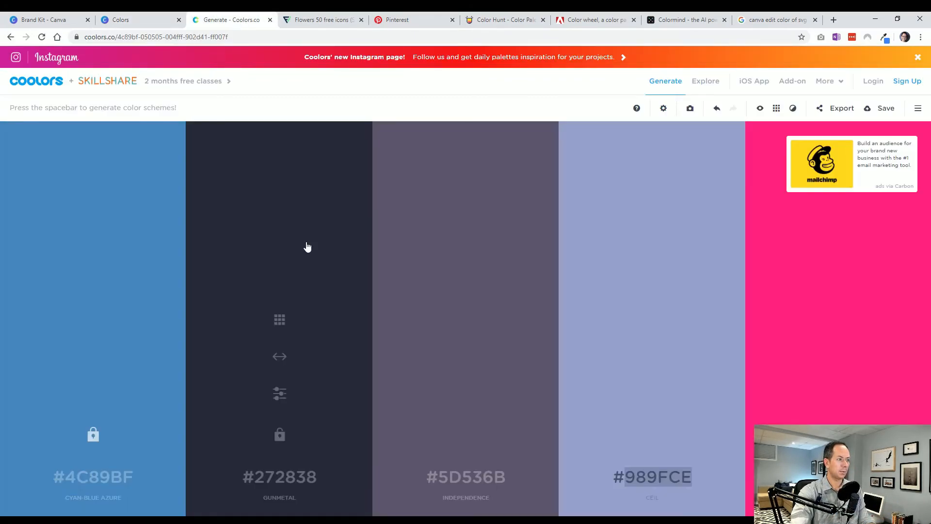
pyautogui.doubleClick(275, 478)
pyautogui.hotkey('ctrl', 'c')
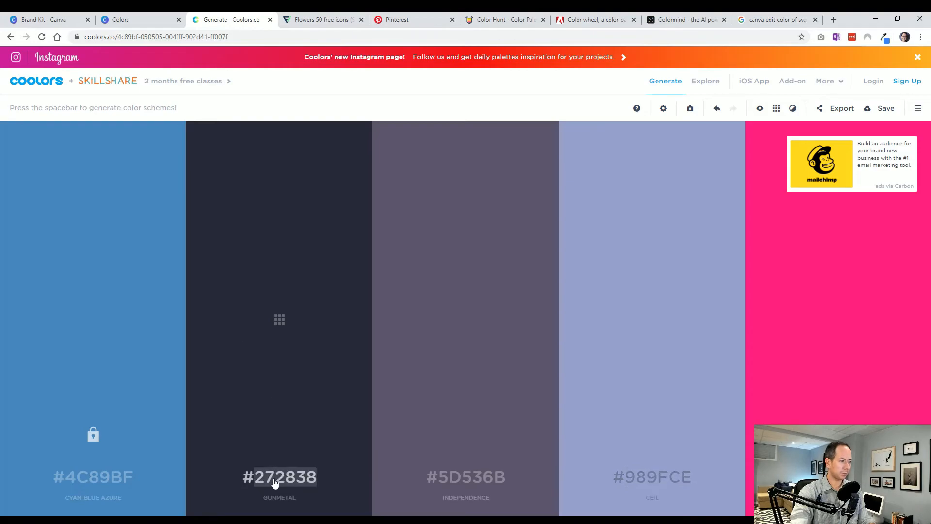
pyautogui.click(132, 20)
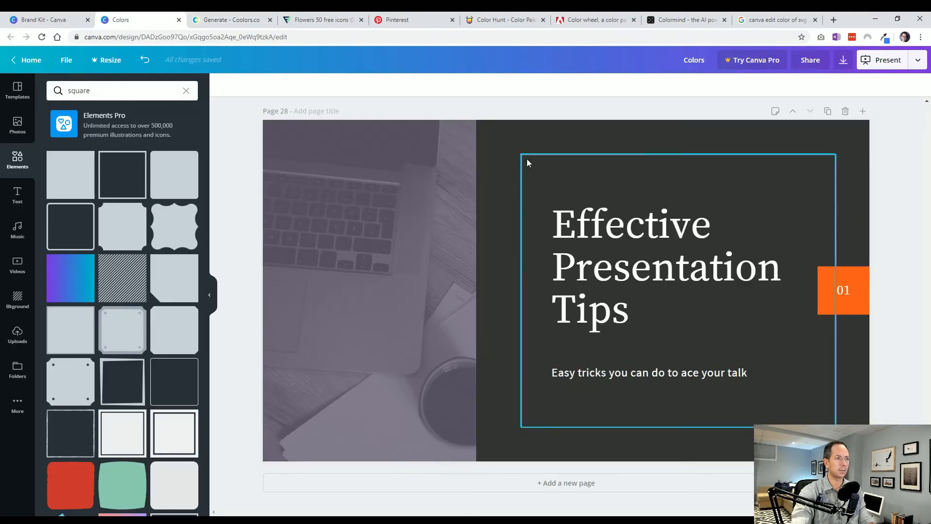
pyautogui.click(499, 165)
pyautogui.click(223, 85)
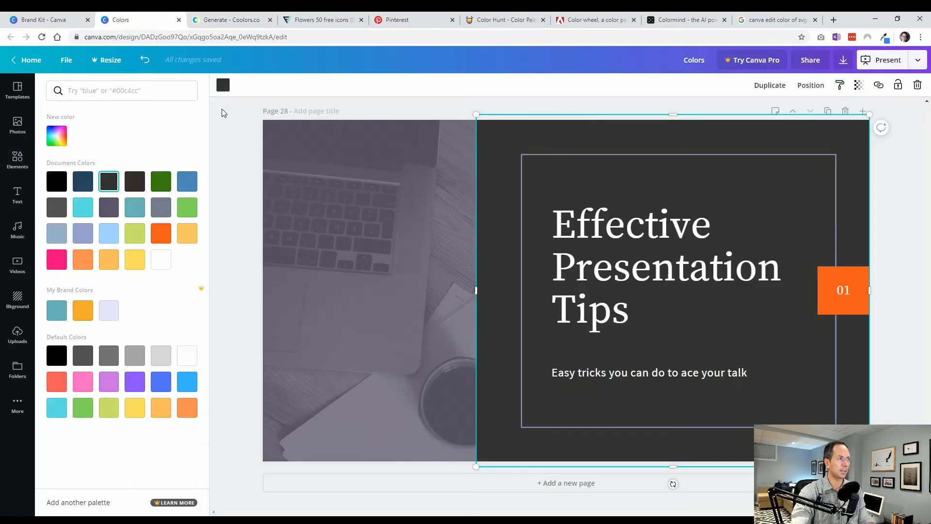
pyautogui.click(85, 91)
pyautogui.hotkey('ctrl', 'v')
pyautogui.press('Return')
pyautogui.click(57, 136)
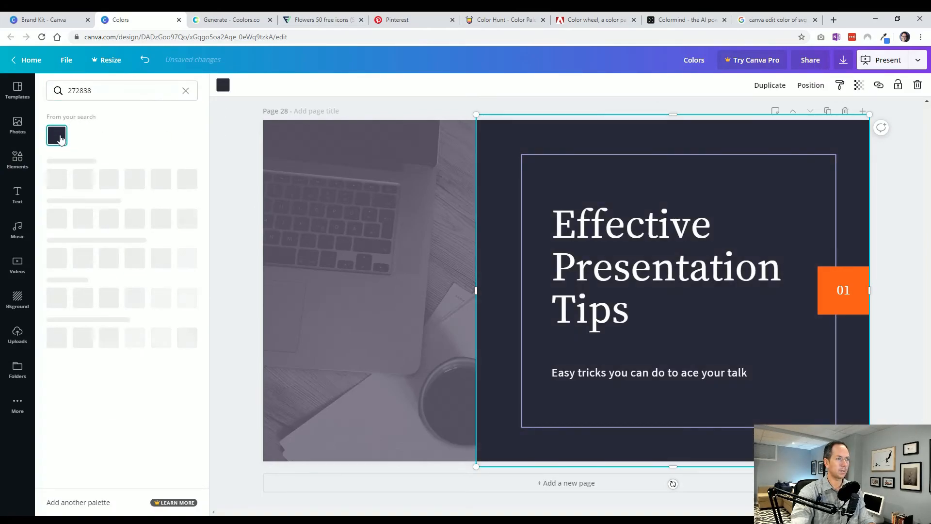
pyautogui.click(230, 193)
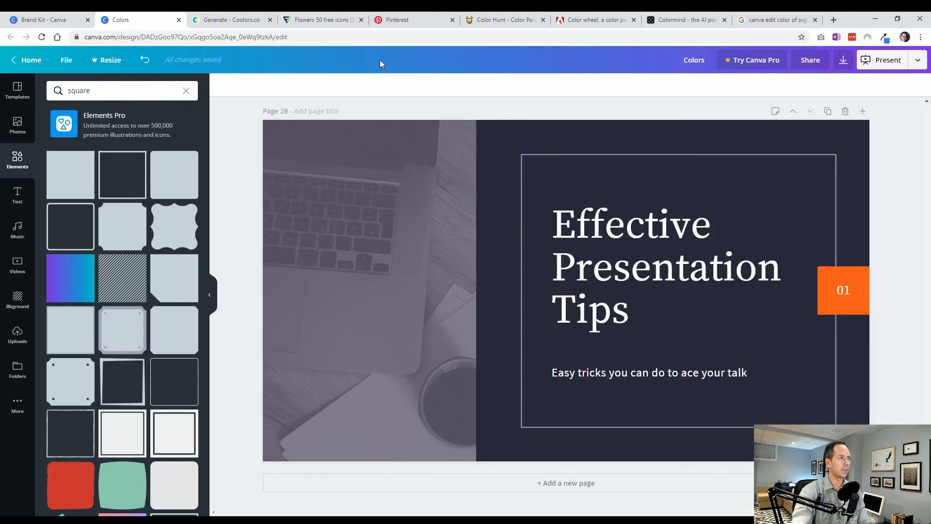
# Copy 4C89BF from the Coolors palette and enter it as a custom color for the panel behind the page 28 title in Canva
pyautogui.click(208, 20)
pyautogui.doubleClick(107, 479)
pyautogui.hotkey('ctrl', 'c')
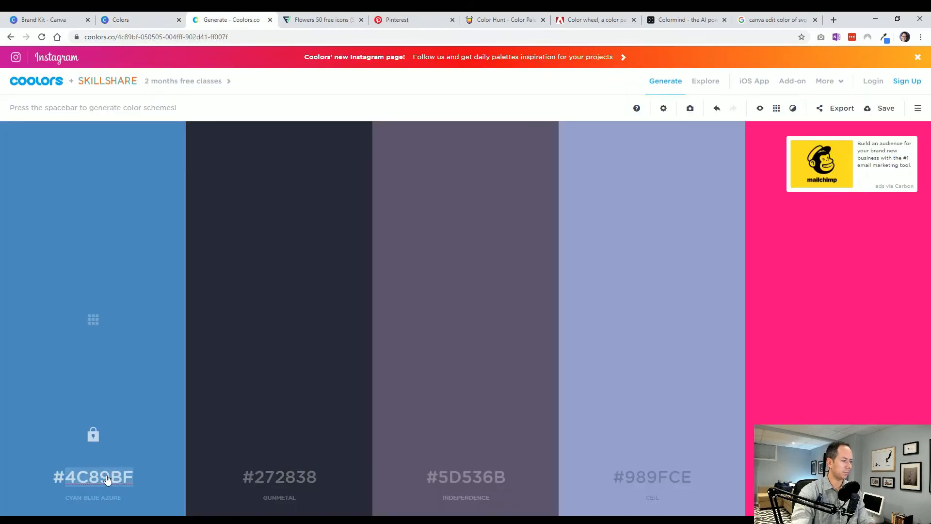
pyautogui.click(139, 19)
pyautogui.click(483, 199)
pyautogui.click(223, 85)
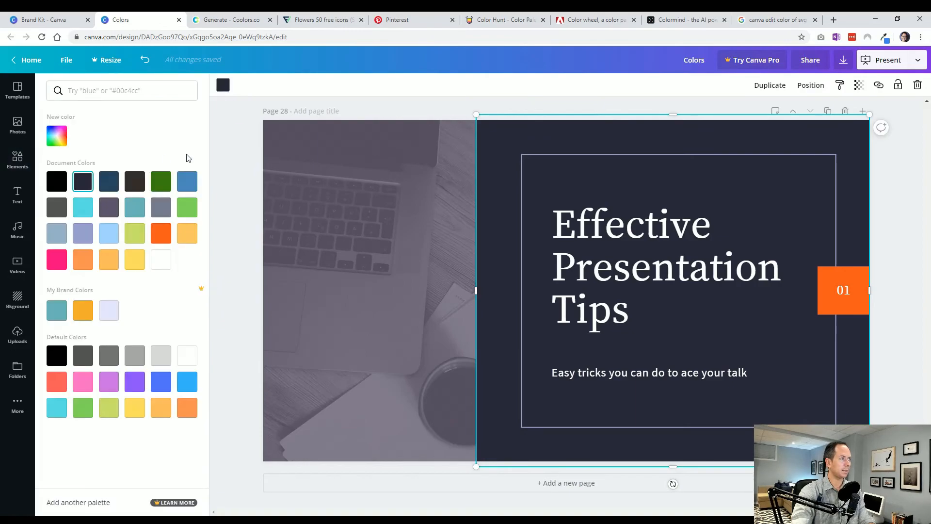
pyautogui.click(89, 91)
pyautogui.hotkey('ctrl', 'v')
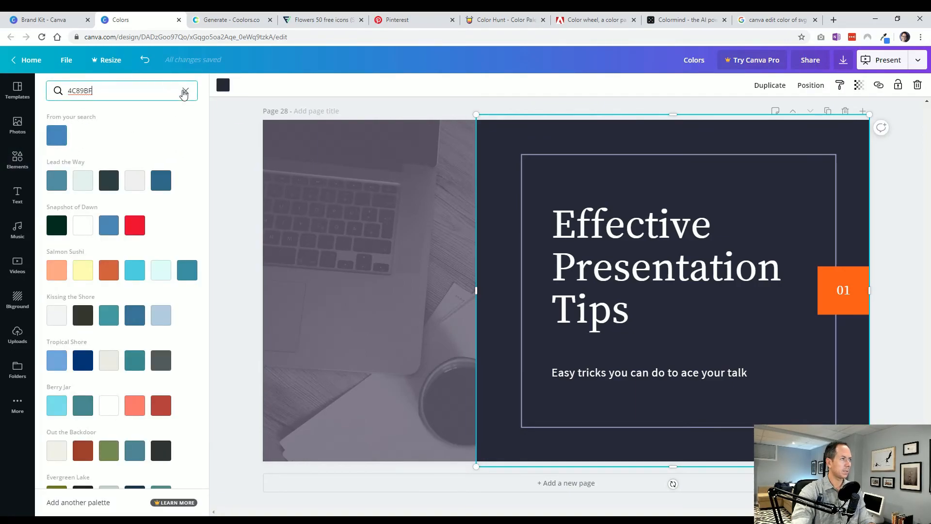
pyautogui.click(186, 91)
pyautogui.click(57, 136)
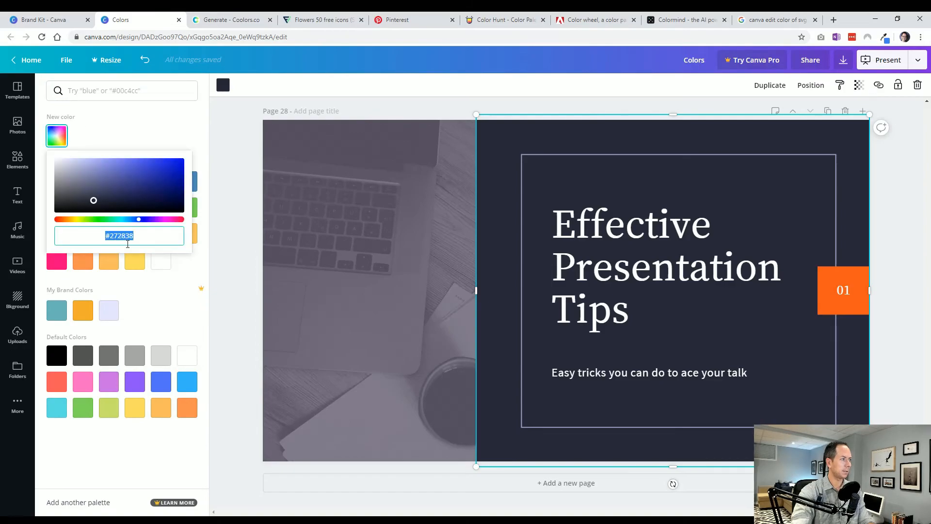
pyautogui.write('#4C89BF')
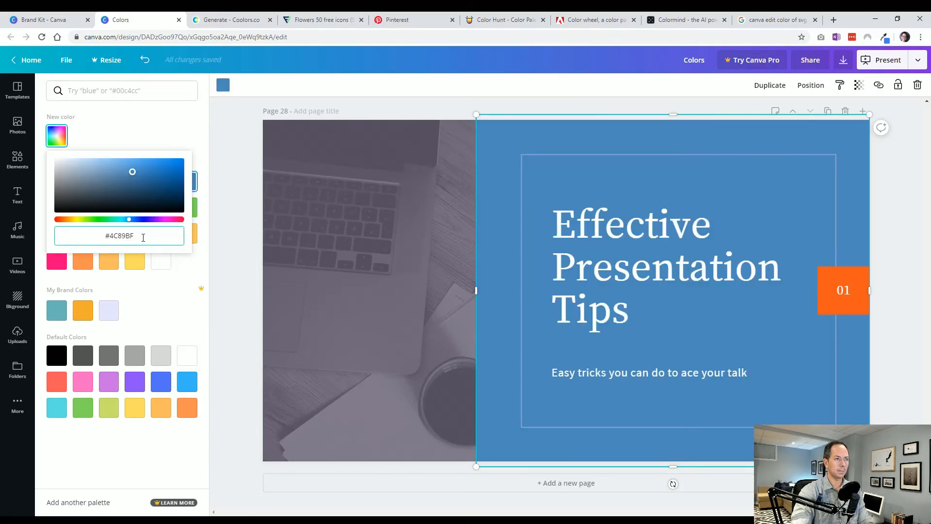
# Darken the blue of the panel behind the page 28 title to #142432 and deselect it
pyautogui.click(131, 191)
pyautogui.moveTo(131, 191); pyautogui.dragTo(132, 202)
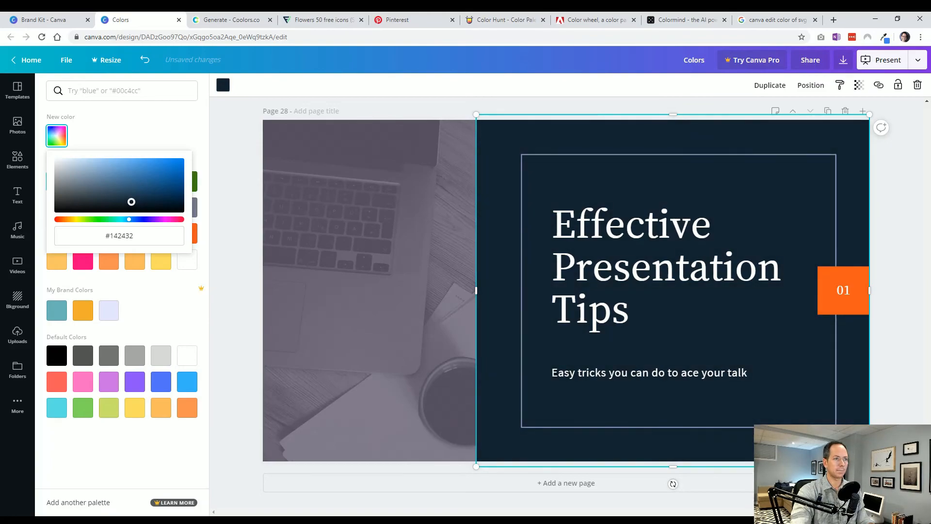
pyautogui.click(234, 201)
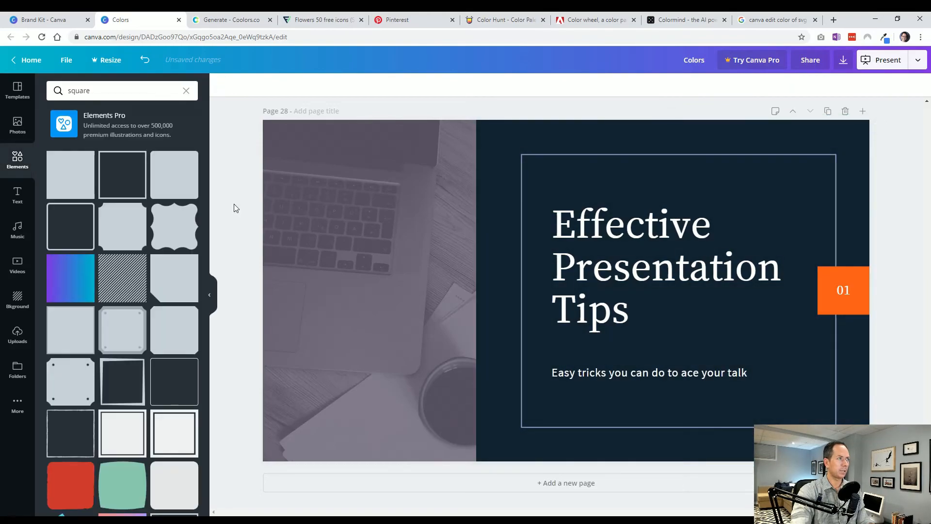
# Compare the Coolors palette with the recolored designs on pages 26 and 27, and return to page 28
pyautogui.click(231, 19)
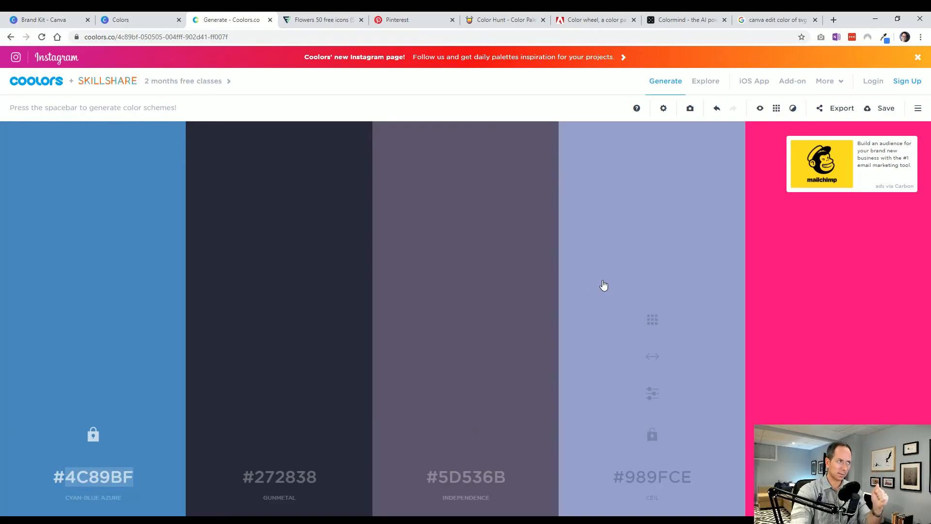
pyautogui.click(158, 18)
pyautogui.scroll(5, 318, 265)
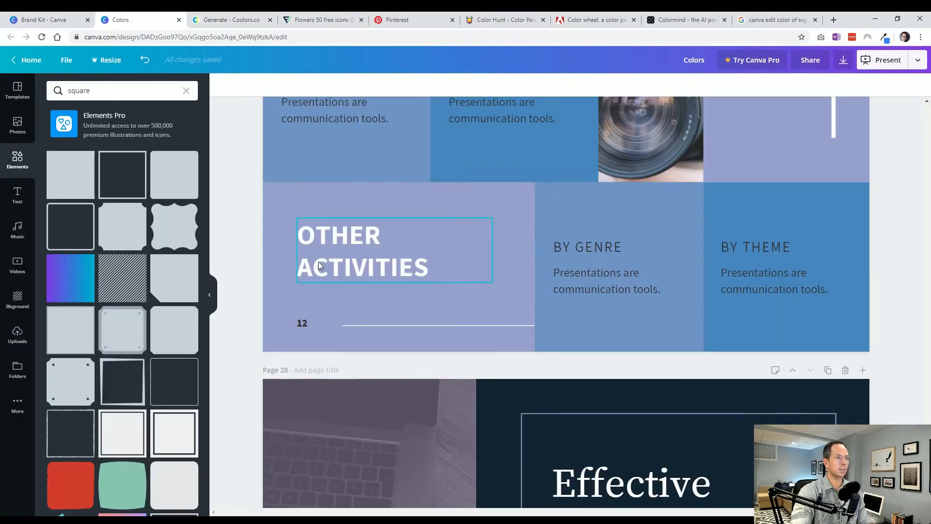
pyautogui.scroll(3, 319, 263)
pyautogui.scroll(1, 392, 225)
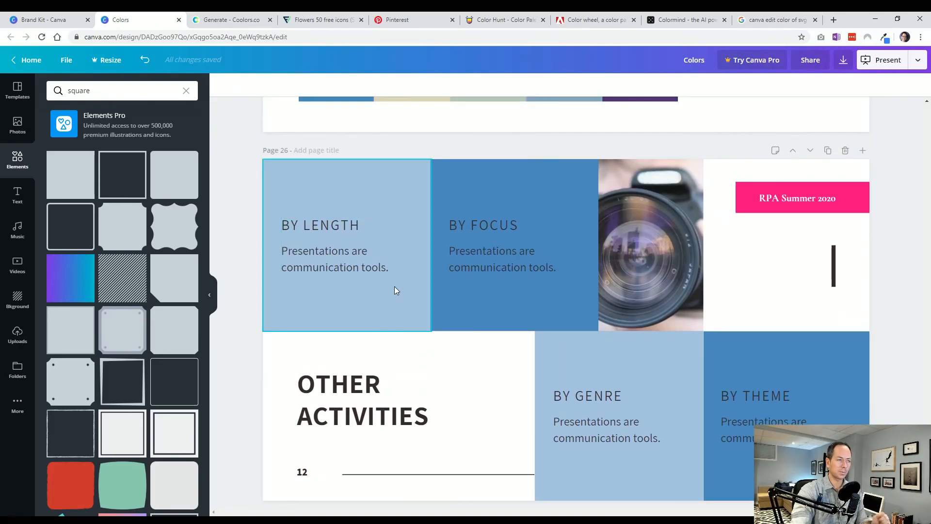
pyautogui.scroll(-15, 394, 290)
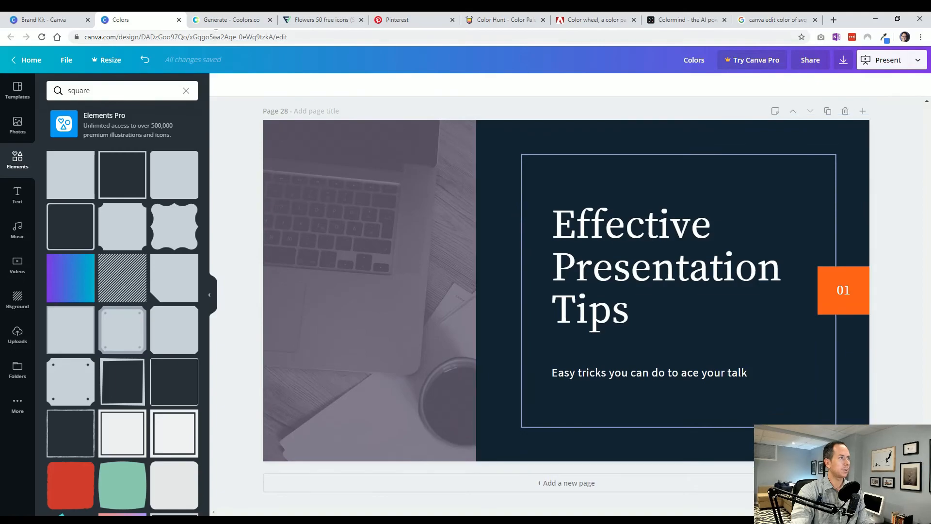
# Copy 272838 from the Coolors palette, set it as the color of the panel behind the page 28 title in Canva, and deselect the panel
pyautogui.click(242, 19)
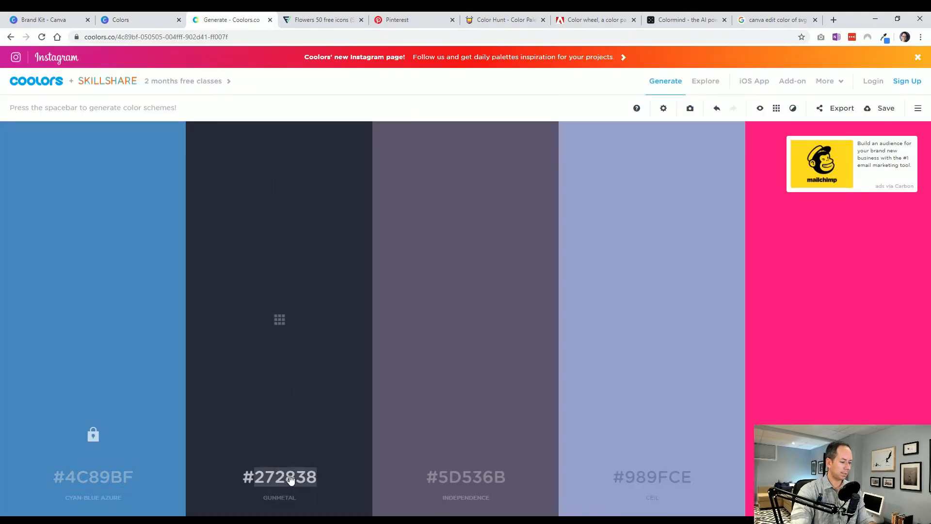
pyautogui.click(122, 20)
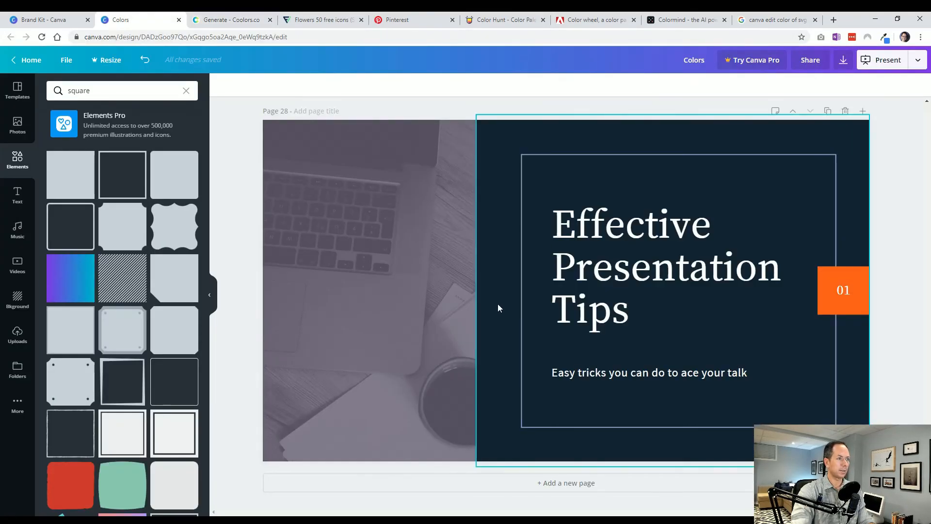
pyautogui.click(501, 290)
pyautogui.click(223, 85)
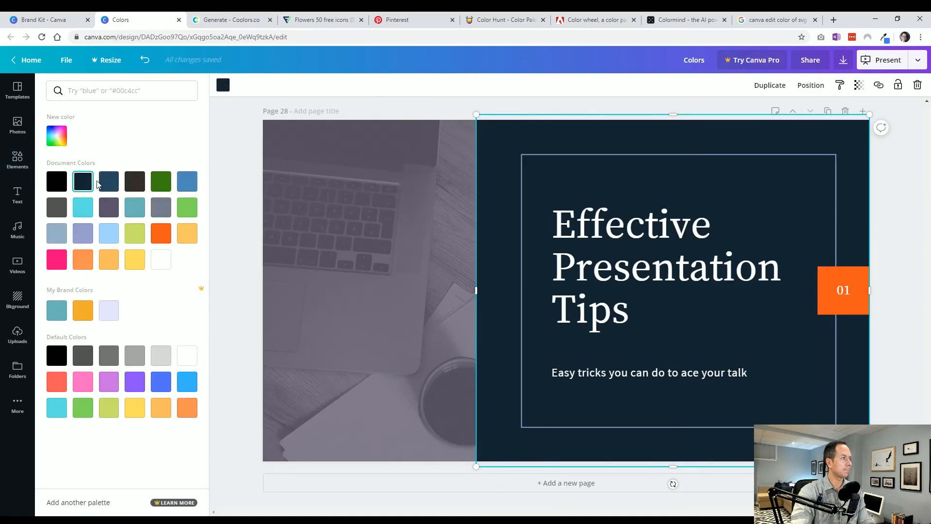
pyautogui.click(57, 136)
pyautogui.write('#272838')
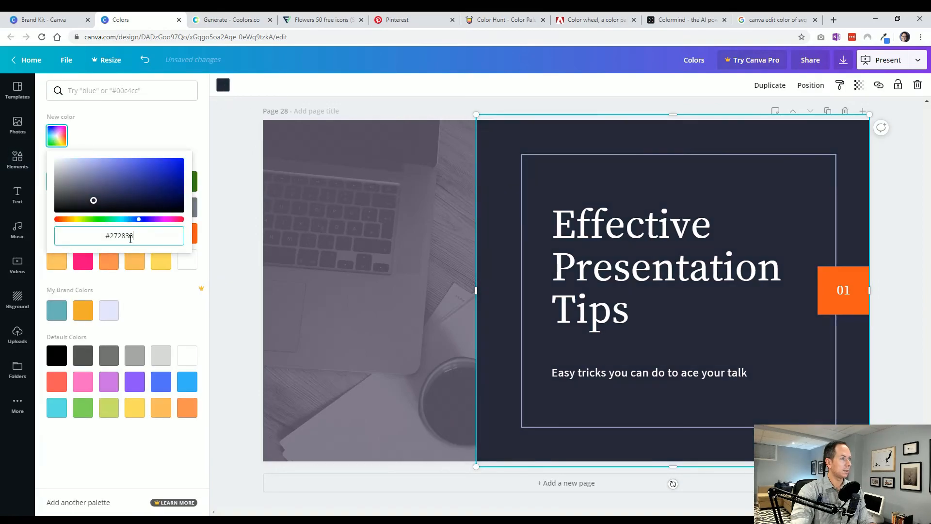
pyautogui.click(225, 249)
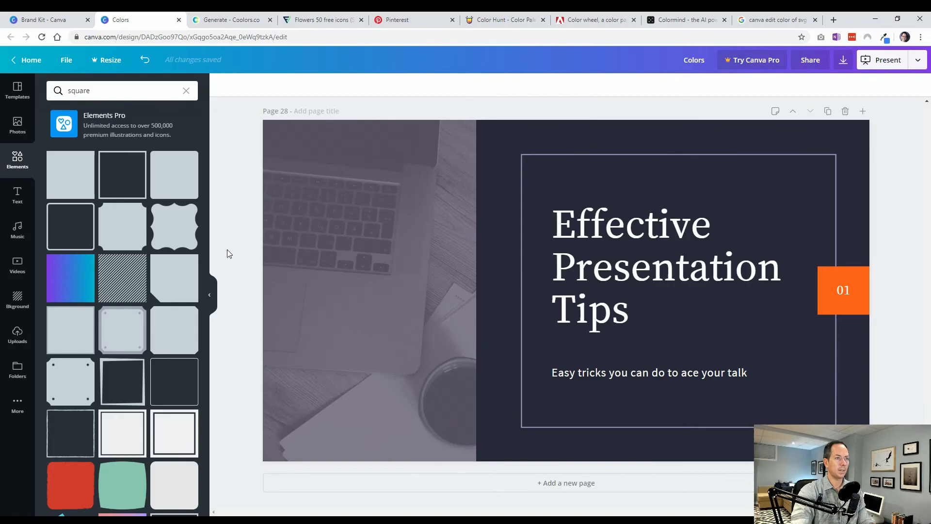
# Copy FF007F from the Coolors palette and apply it to the orange square behind the number 01 on page 28 in Canva
pyautogui.click(227, 19)
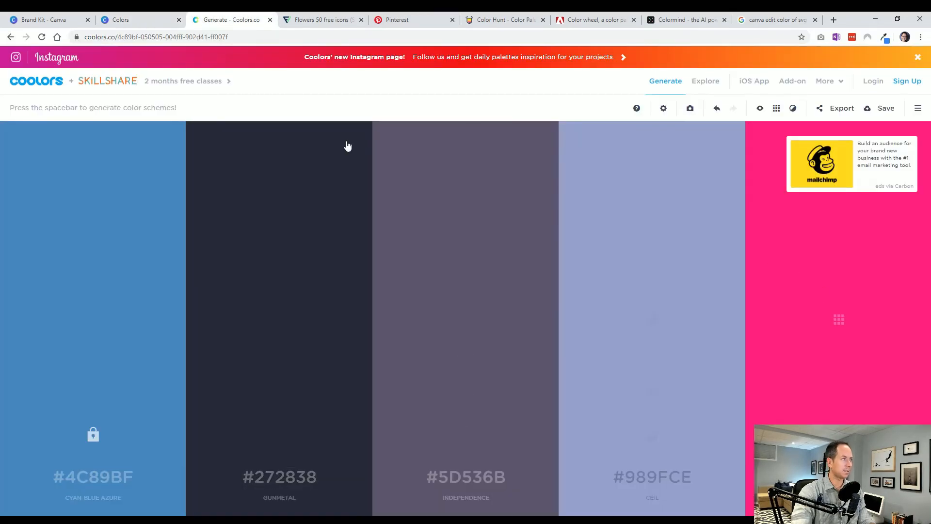
pyautogui.click(127, 19)
pyautogui.click(840, 313)
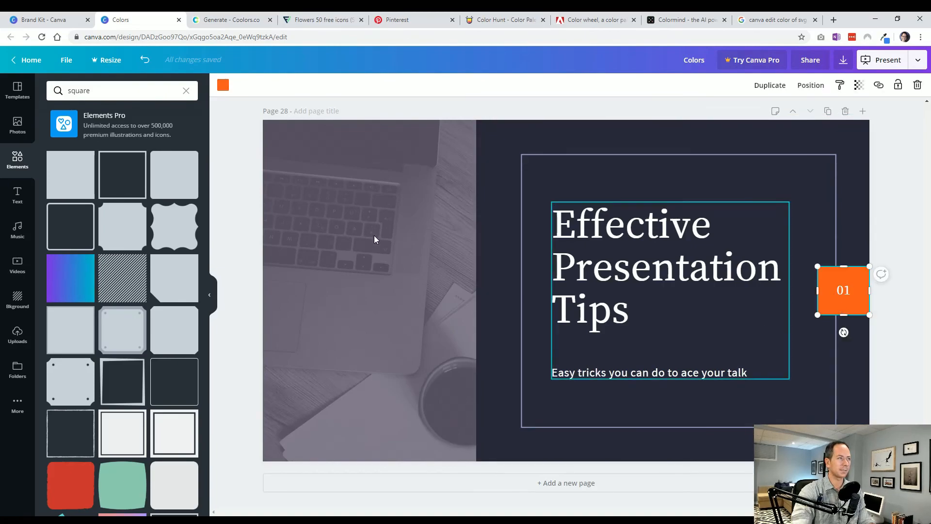
pyautogui.click(223, 85)
pyautogui.click(60, 91)
pyautogui.write('FF007F')
pyautogui.click(56, 136)
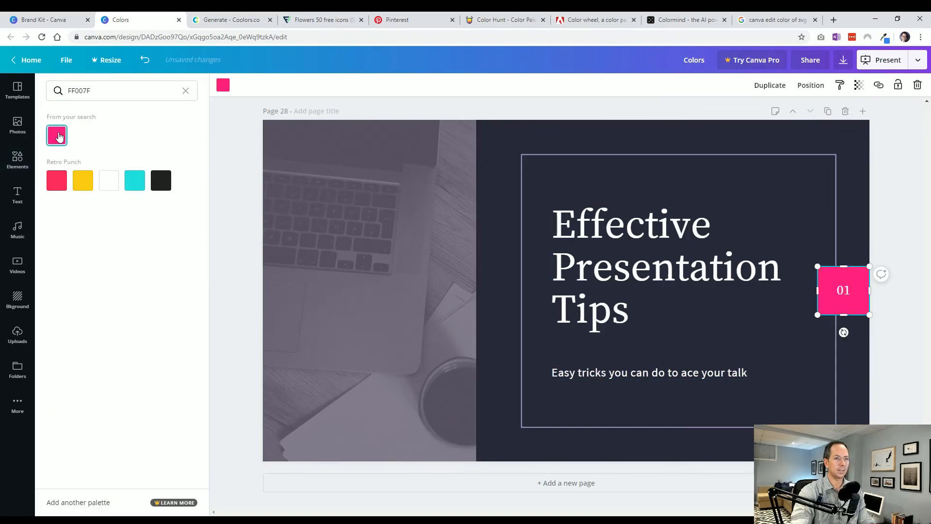
pyautogui.press('Escape')
pyautogui.press('Escape')
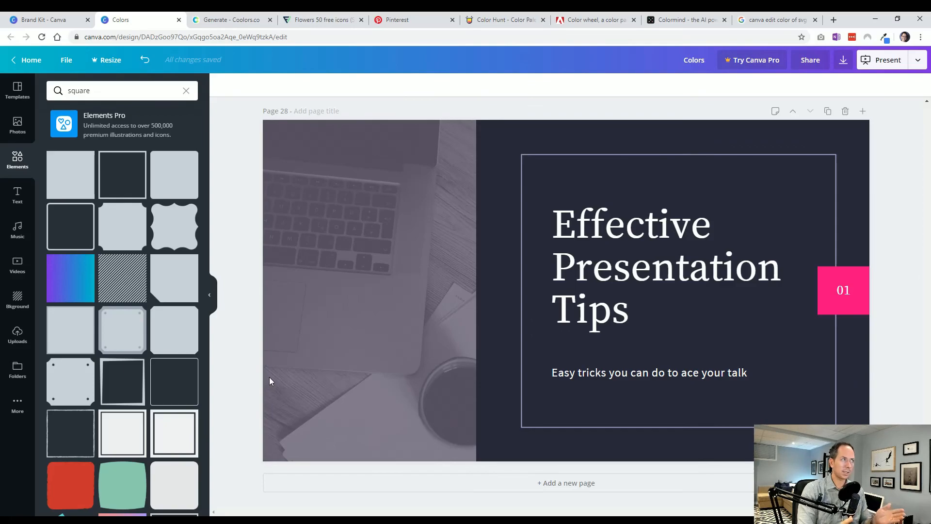
# Show the color choices for the page 28 title panel, view the brand colors in the Canva Brand Kit, and return to the design
pyautogui.click(487, 198)
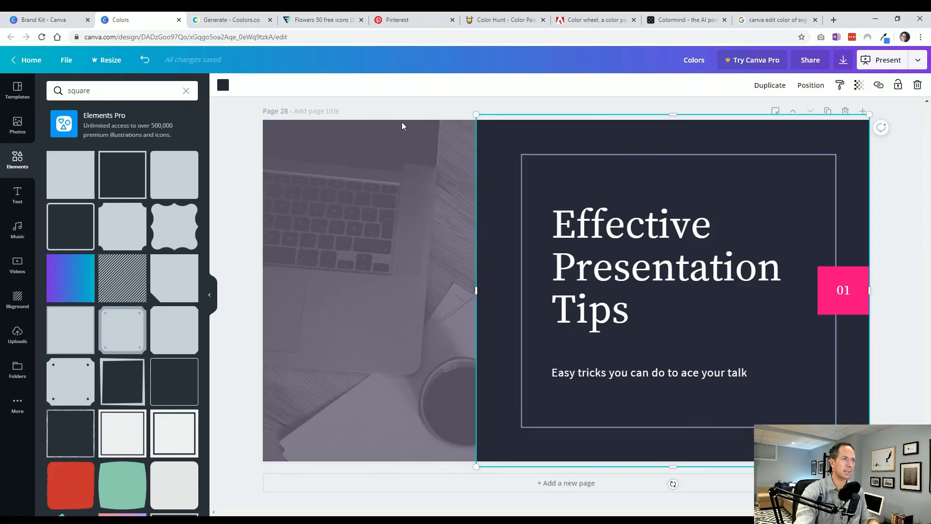
pyautogui.click(222, 85)
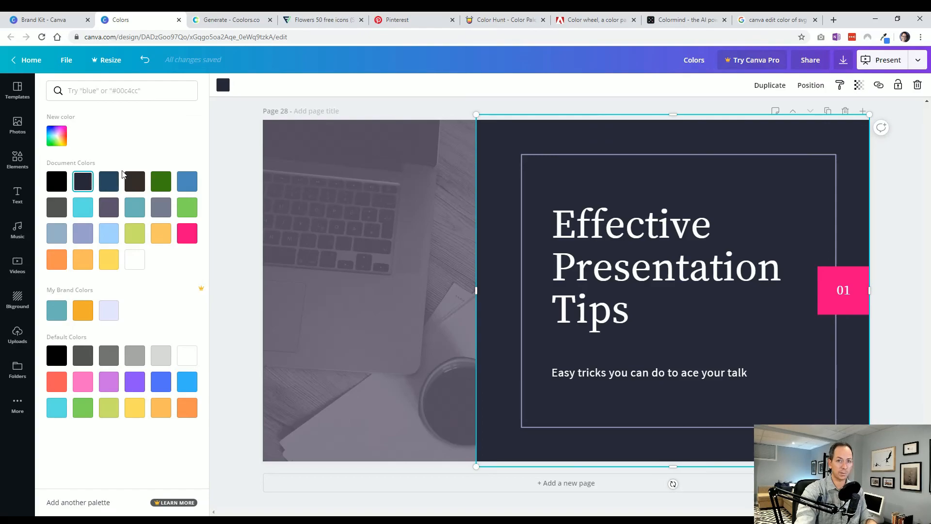
pyautogui.click(53, 22)
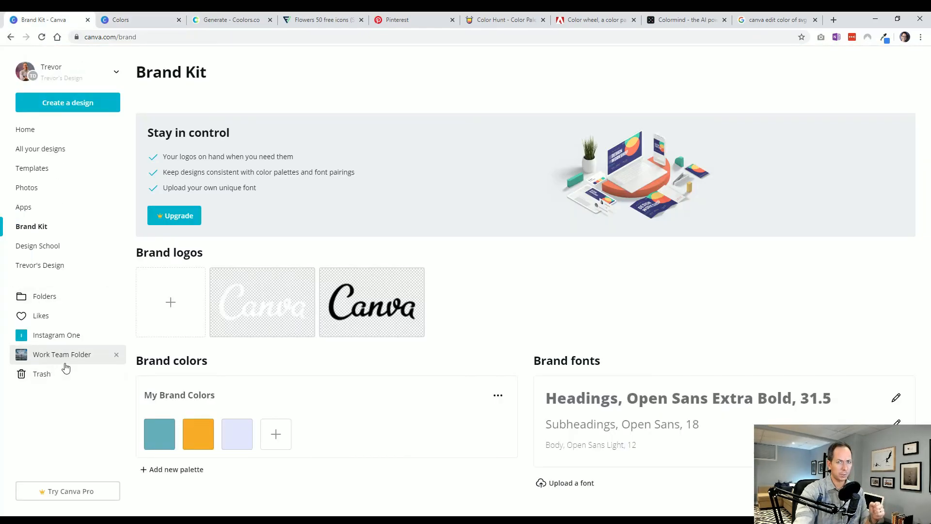
pyautogui.click(127, 22)
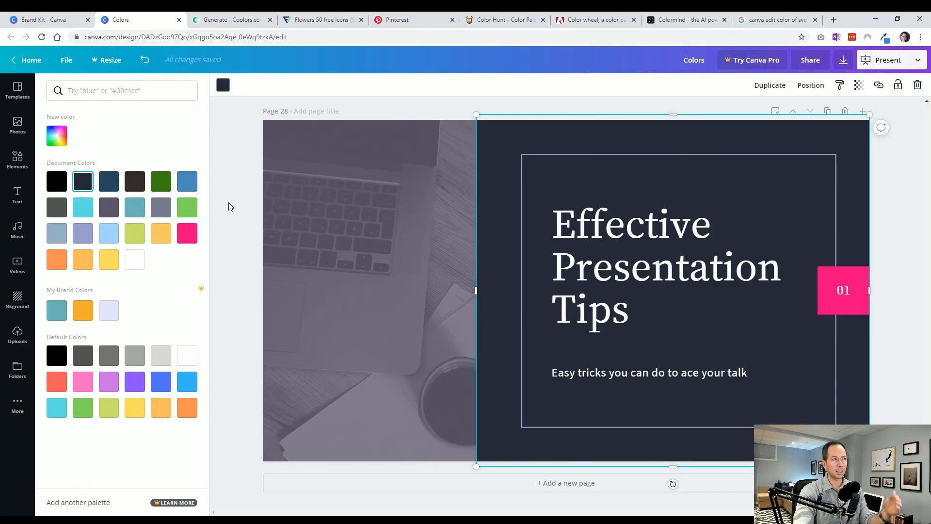
# Review the palette sources Coolors, Adobe Color, Colormind, Pinterest and Color Hunt, and return to page 28 in Canva
pyautogui.click(226, 20)
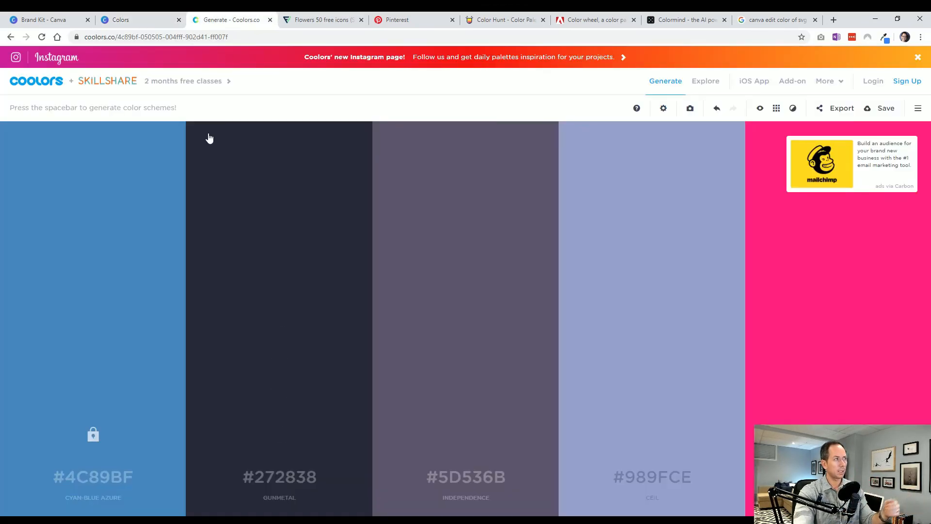
pyautogui.click(601, 20)
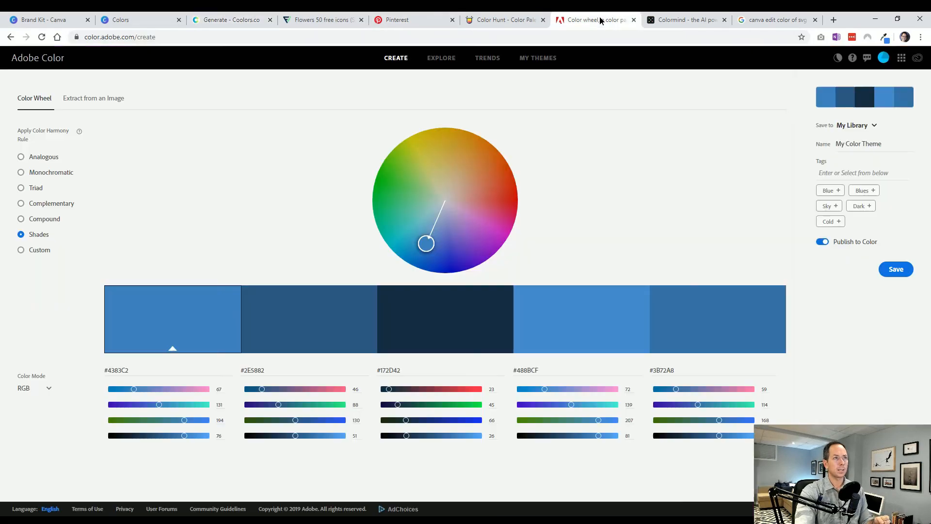
pyautogui.click(690, 20)
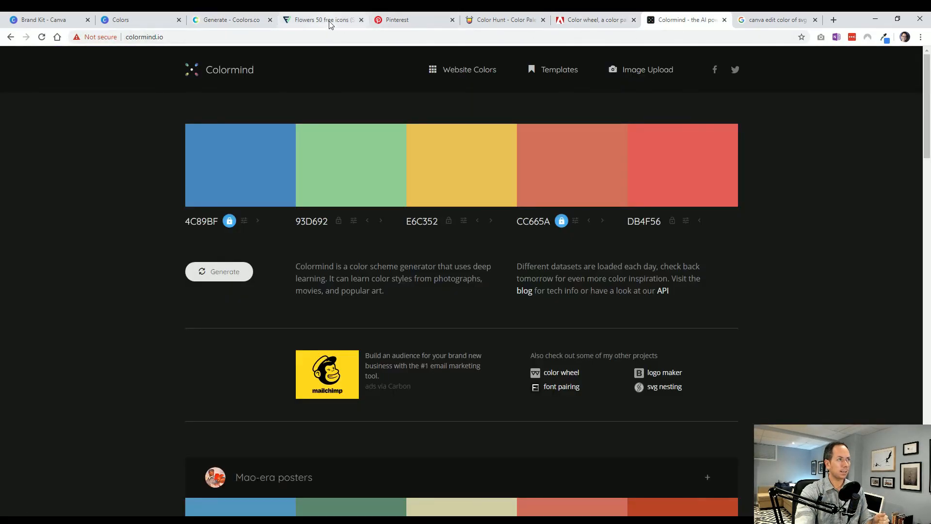
pyautogui.click(392, 22)
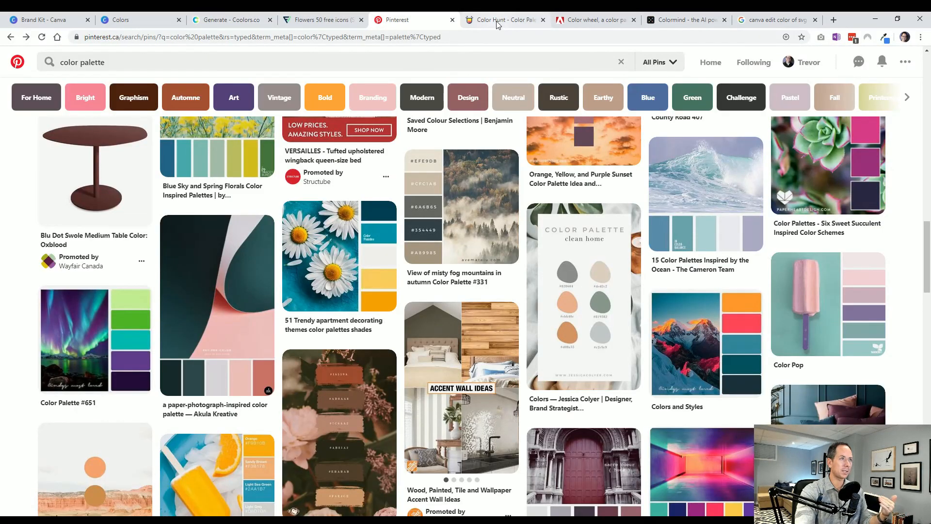
pyautogui.click(497, 23)
pyautogui.click(127, 22)
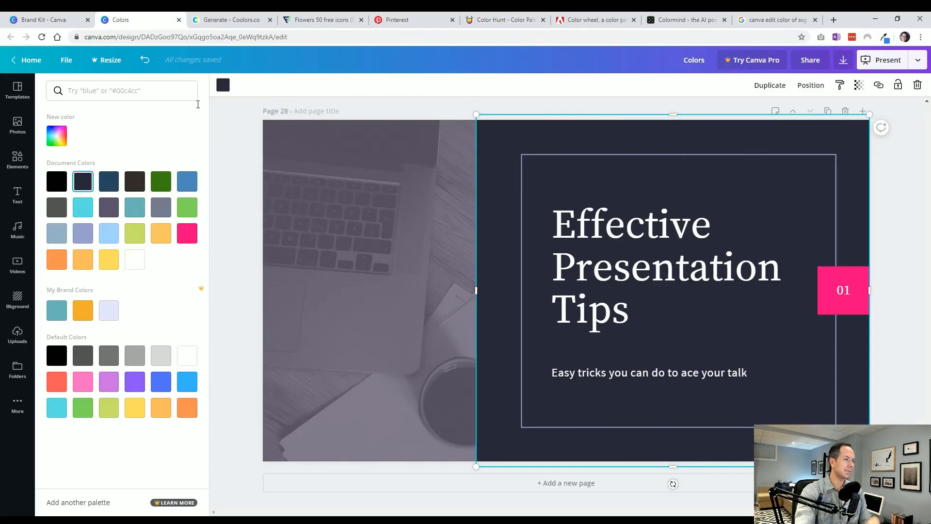